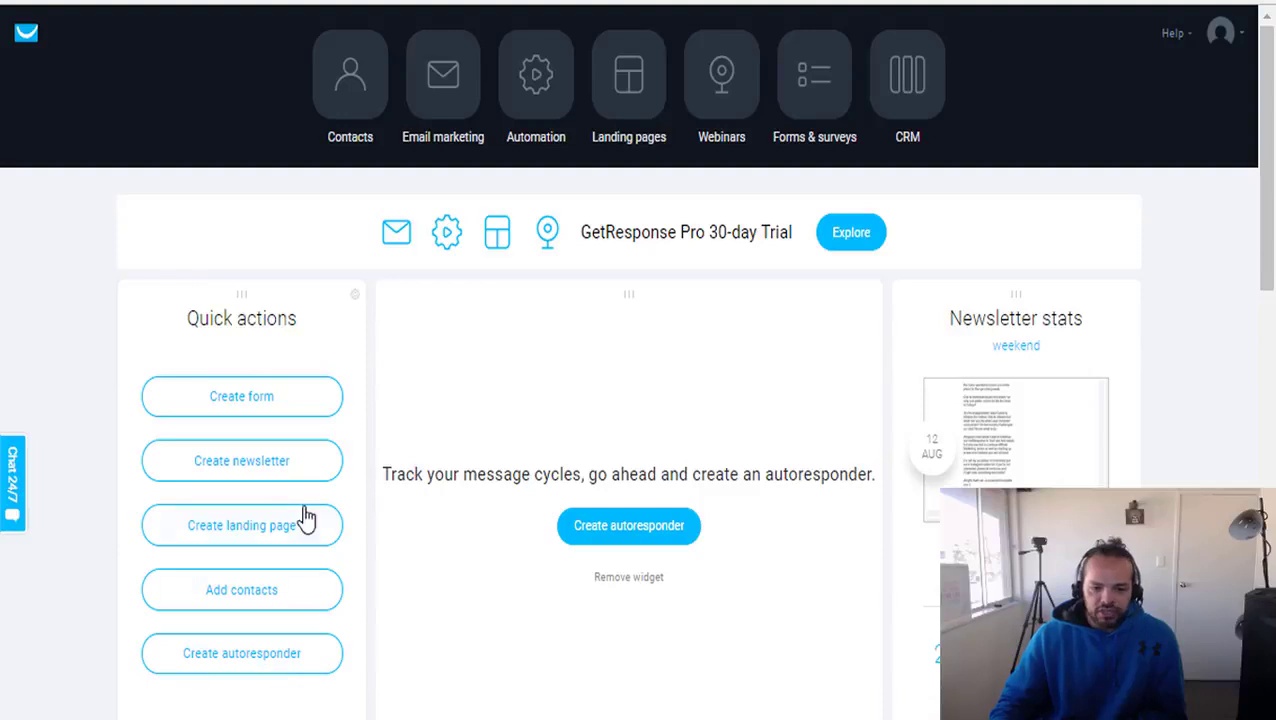
{"action": "scroll", "coordinate": [1023, 433], "scroll_direction": "down", "scroll_amount": 8}
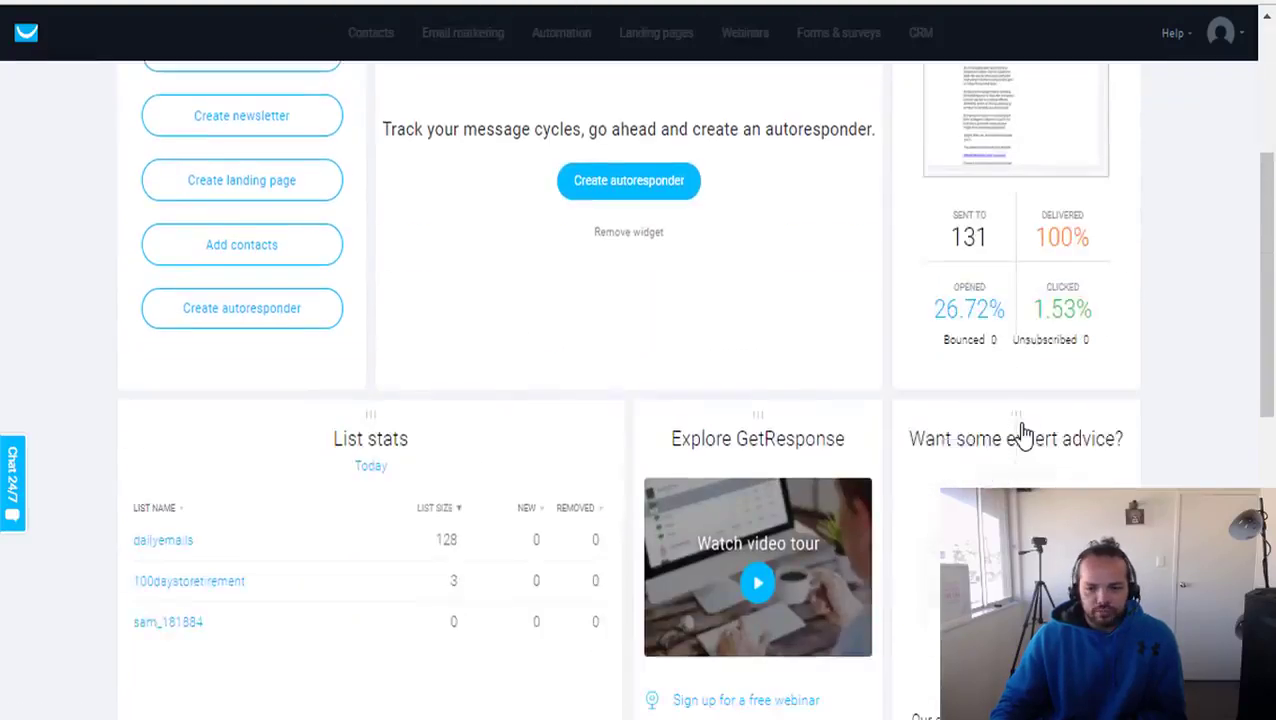
{"action": "scroll", "coordinate": [545, 345], "scroll_direction": "down", "scroll_amount": 3}
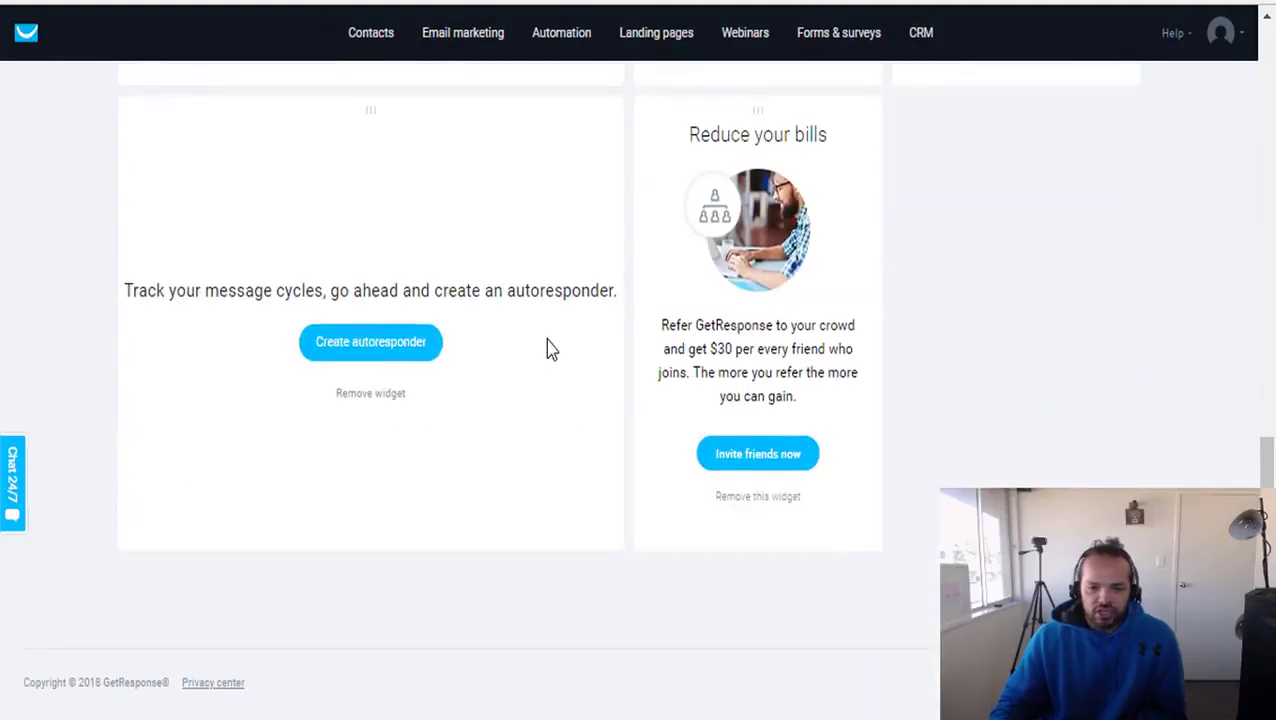
{"action": "scroll", "coordinate": [555, 348], "scroll_direction": "up", "scroll_amount": 9}
{"action": "scroll", "coordinate": [560, 350], "scroll_direction": "up", "scroll_amount": 2}
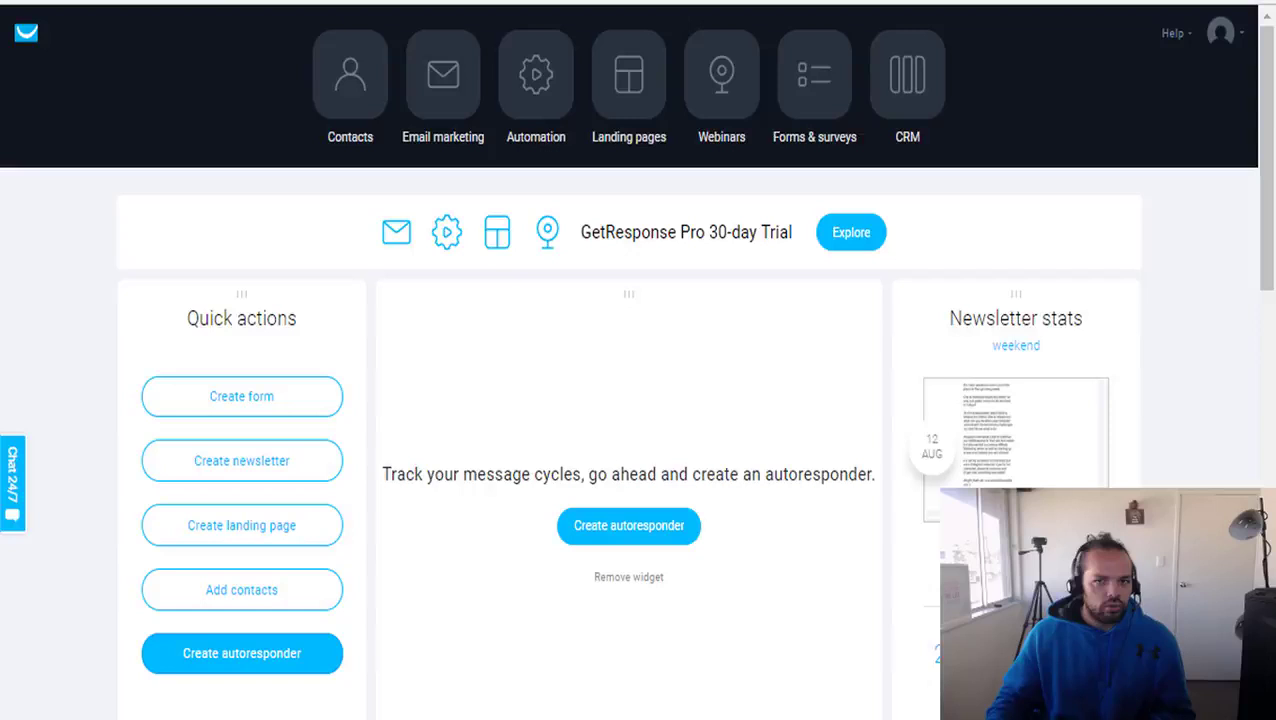
Step: Start a new form from Quick actions and browse templates like Mediterro Restaurant and Hobby Drones
{"action": "left_click", "coordinate": [241, 653]}
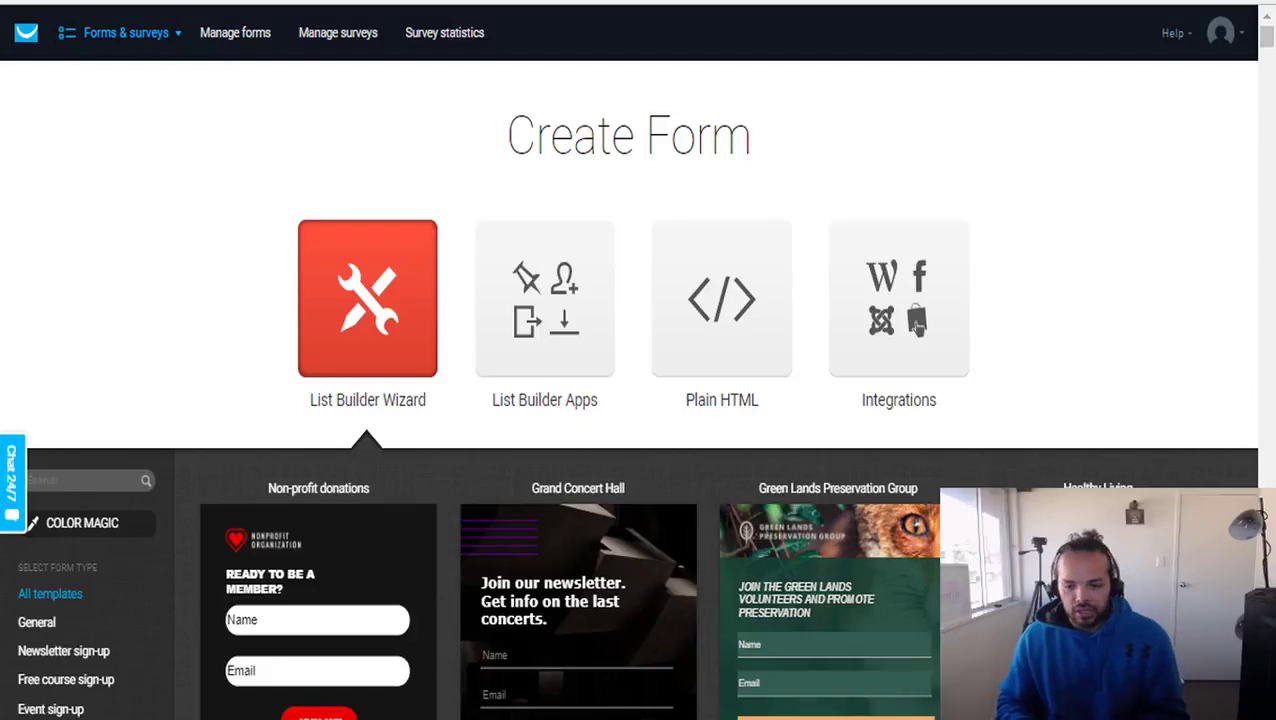
{"action": "scroll", "coordinate": [240, 220], "scroll_direction": "down", "scroll_amount": 4}
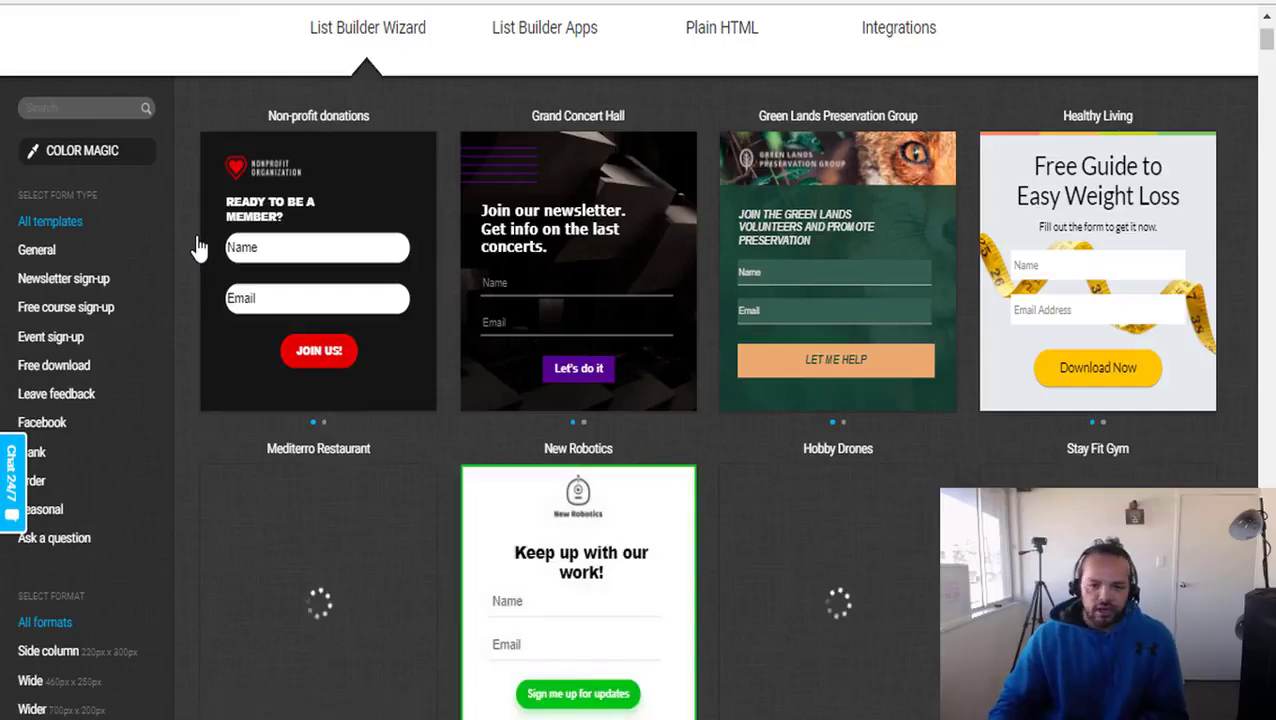
{"action": "mouse_move", "coordinate": [345, 270]}
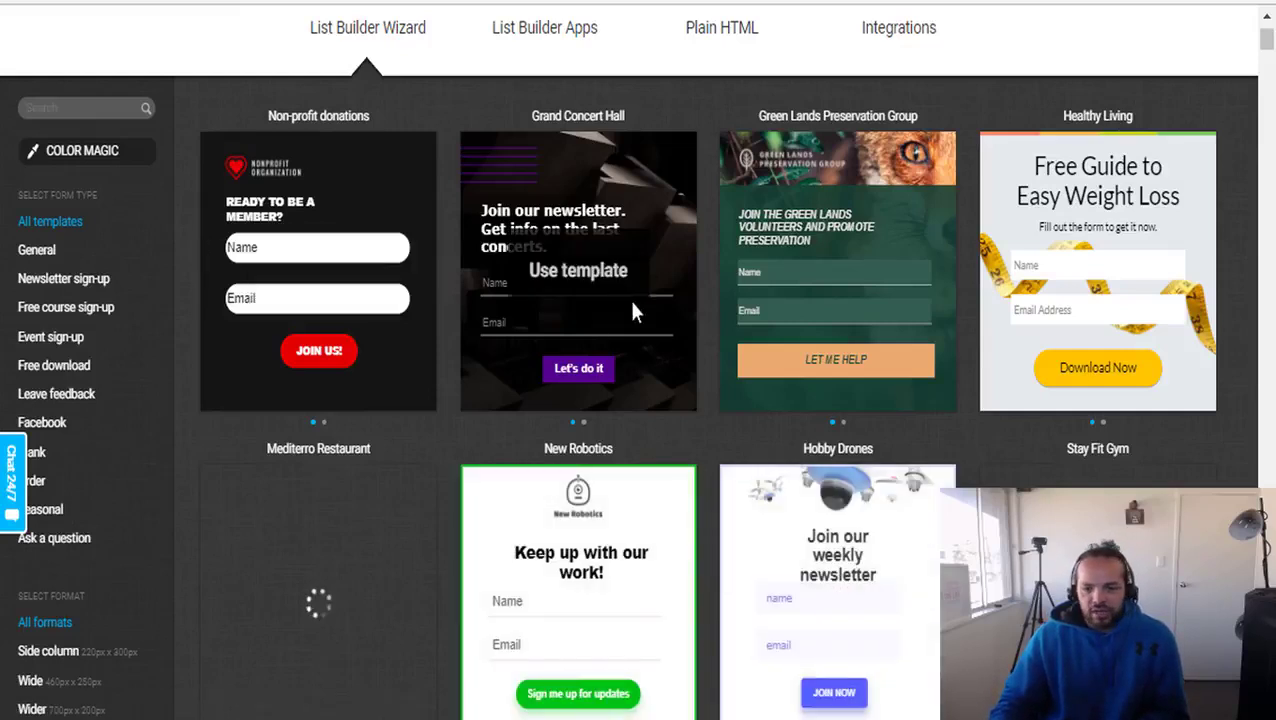
{"action": "scroll", "coordinate": [1106, 323], "scroll_direction": "down", "scroll_amount": 4}
{"action": "mouse_move", "coordinate": [914, 370]}
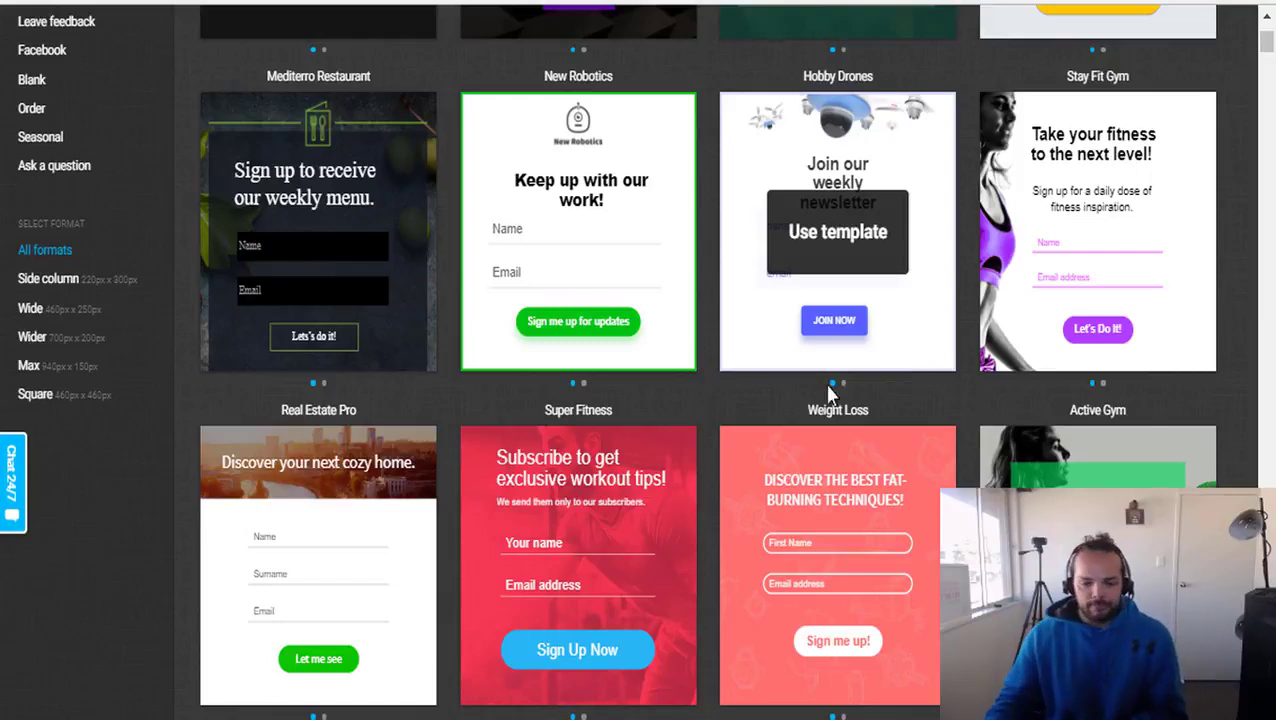
{"action": "scroll", "coordinate": [556, 484], "scroll_direction": "up", "scroll_amount": 4}
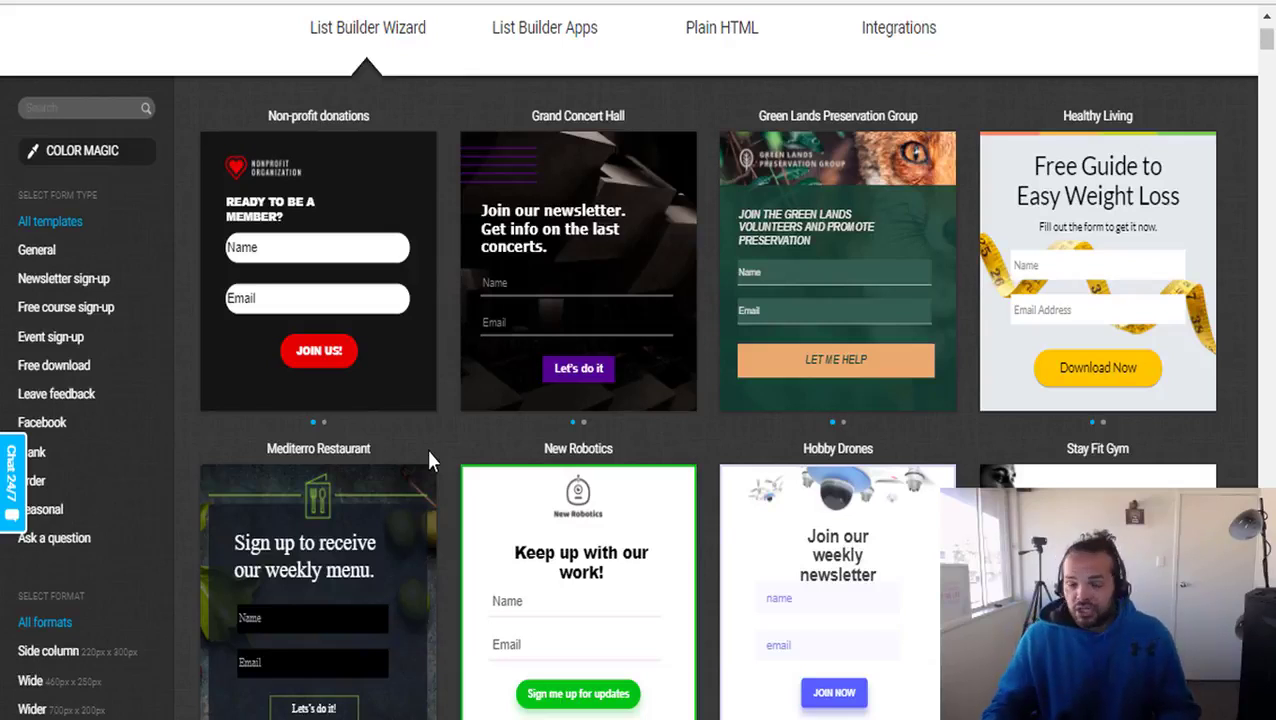
{"action": "mouse_move", "coordinate": [532, 268]}
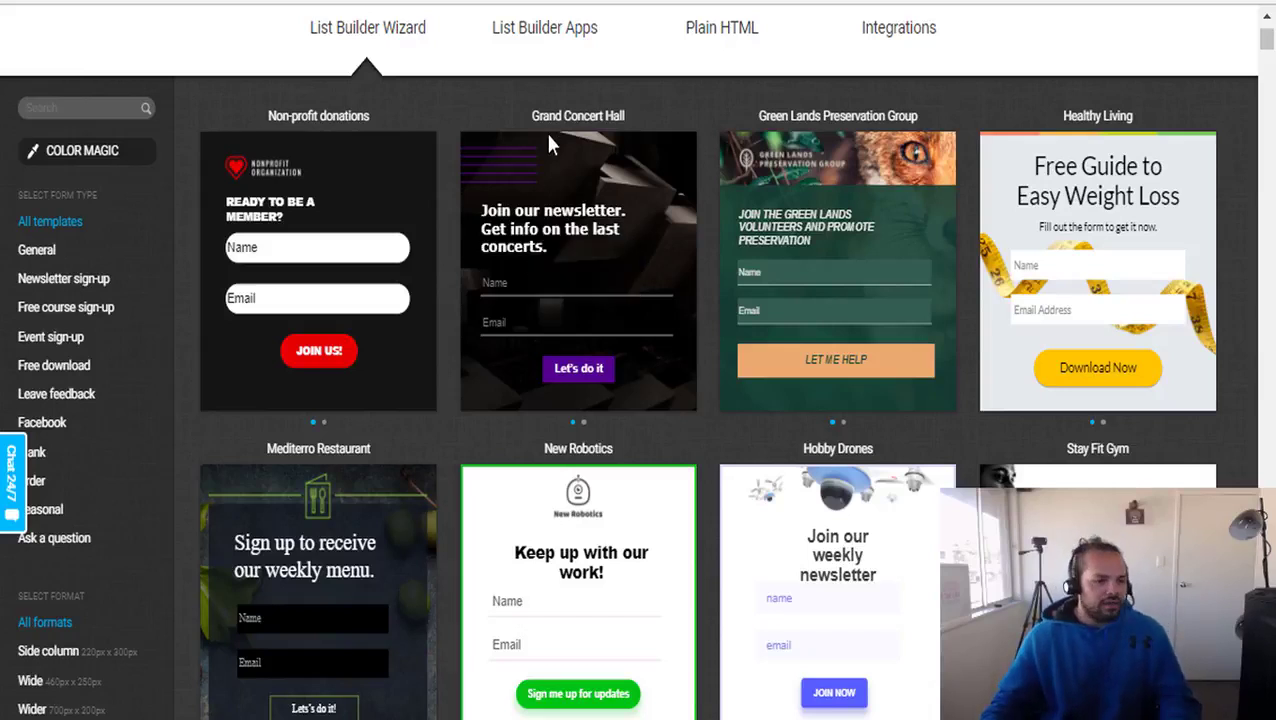
{"action": "scroll", "coordinate": [93, 258], "scroll_direction": "down", "scroll_amount": 3}
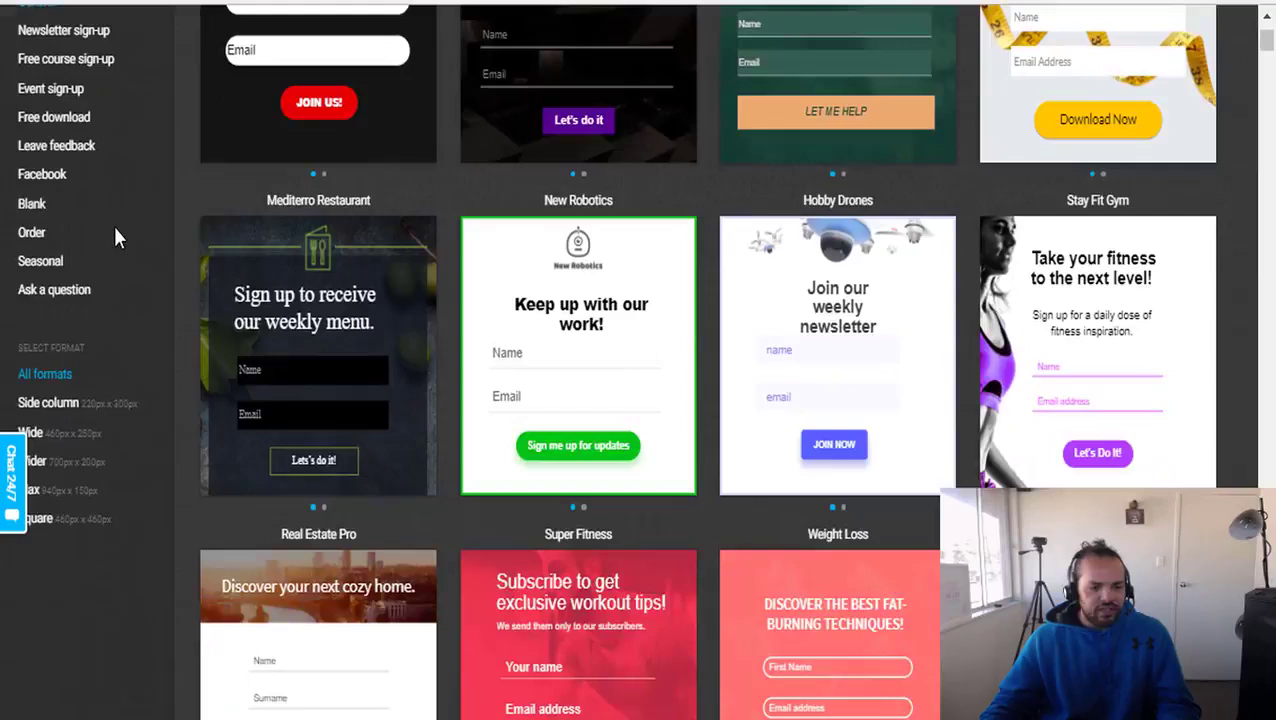
{"action": "scroll", "coordinate": [130, 515], "scroll_direction": "up", "scroll_amount": 6}
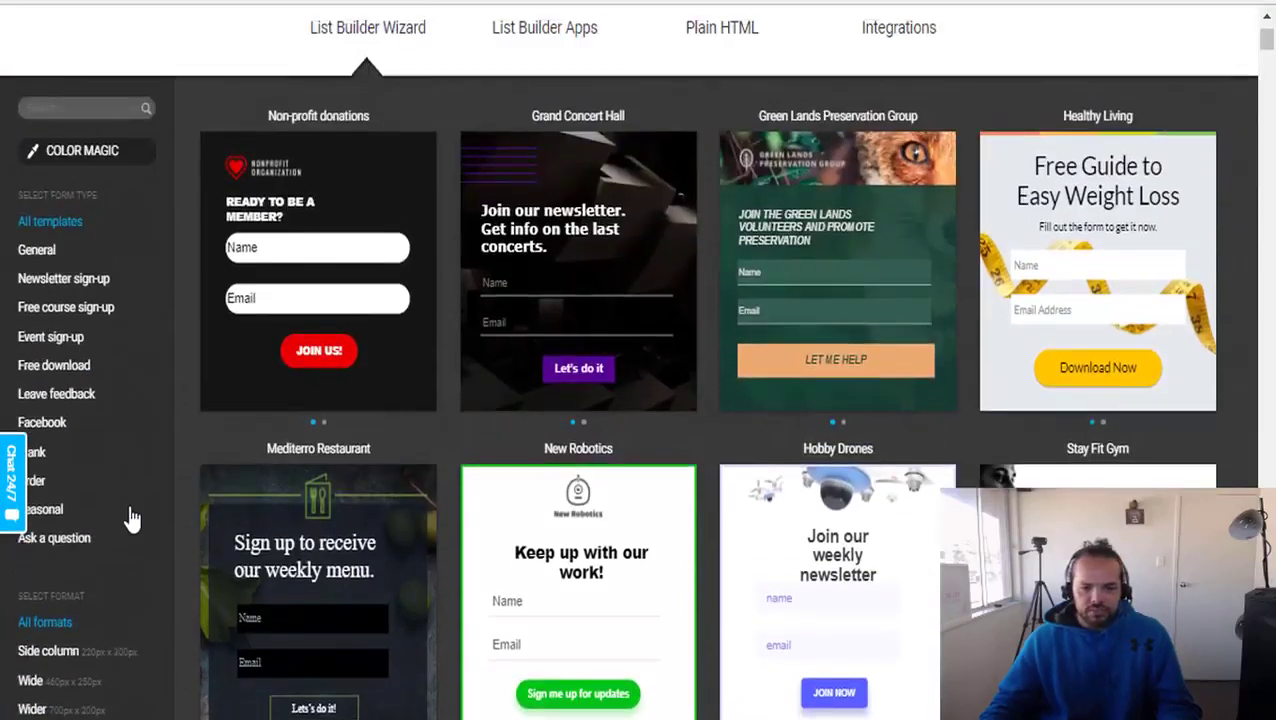
{"action": "scroll", "coordinate": [128, 517], "scroll_direction": "up", "scroll_amount": 1}
{"action": "scroll", "coordinate": [131, 515], "scroll_direction": "down", "scroll_amount": 4}
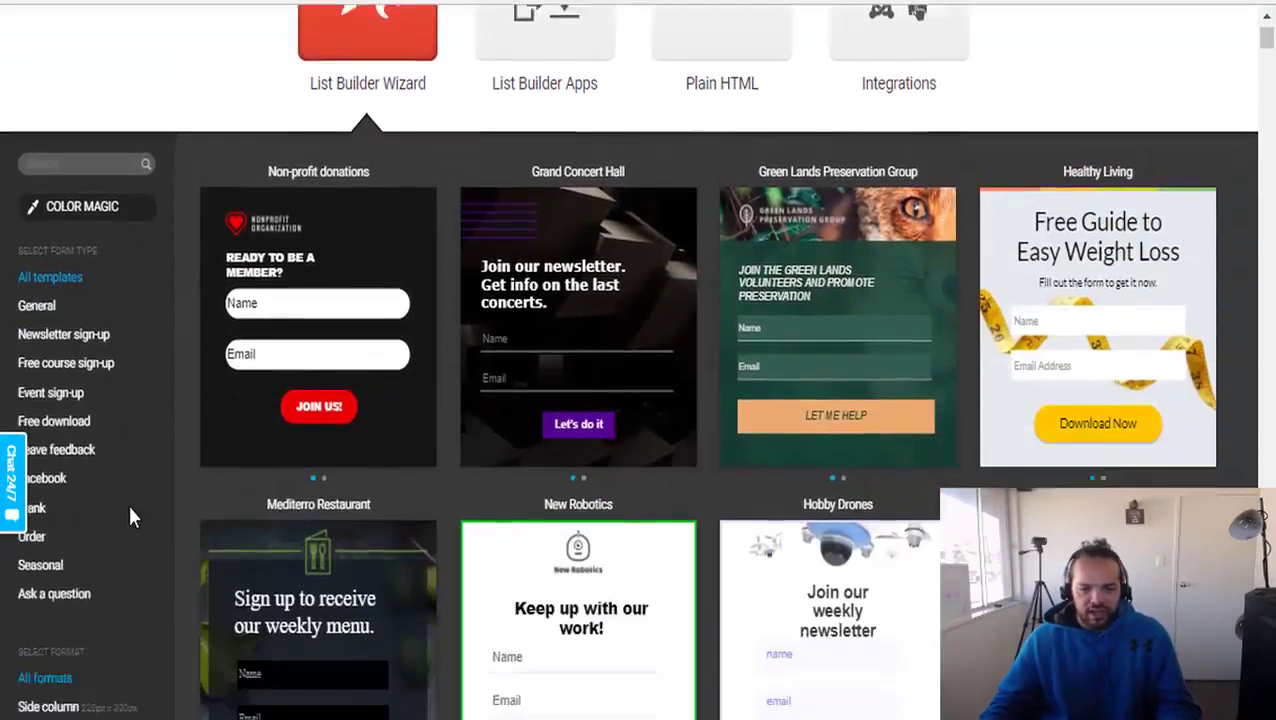
{"action": "scroll", "coordinate": [618, 253], "scroll_direction": "up", "scroll_amount": 3}
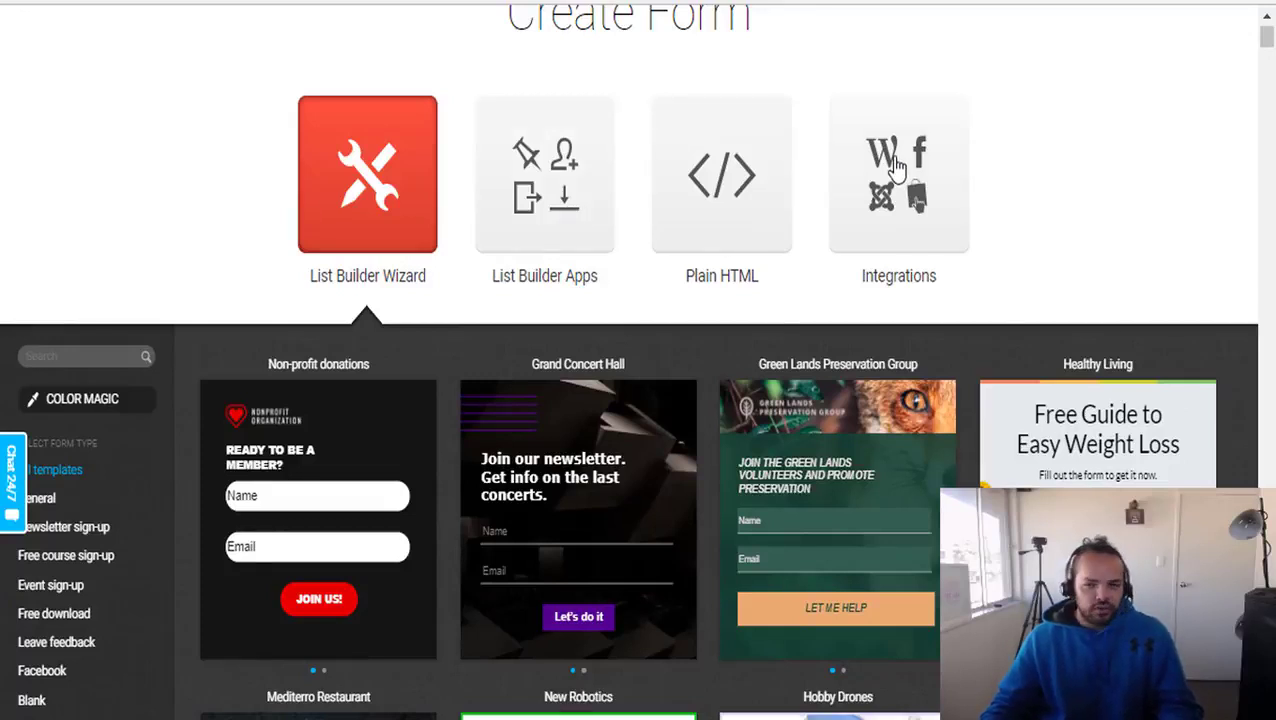
{"action": "scroll", "coordinate": [897, 168], "scroll_direction": "up", "scroll_amount": 2}
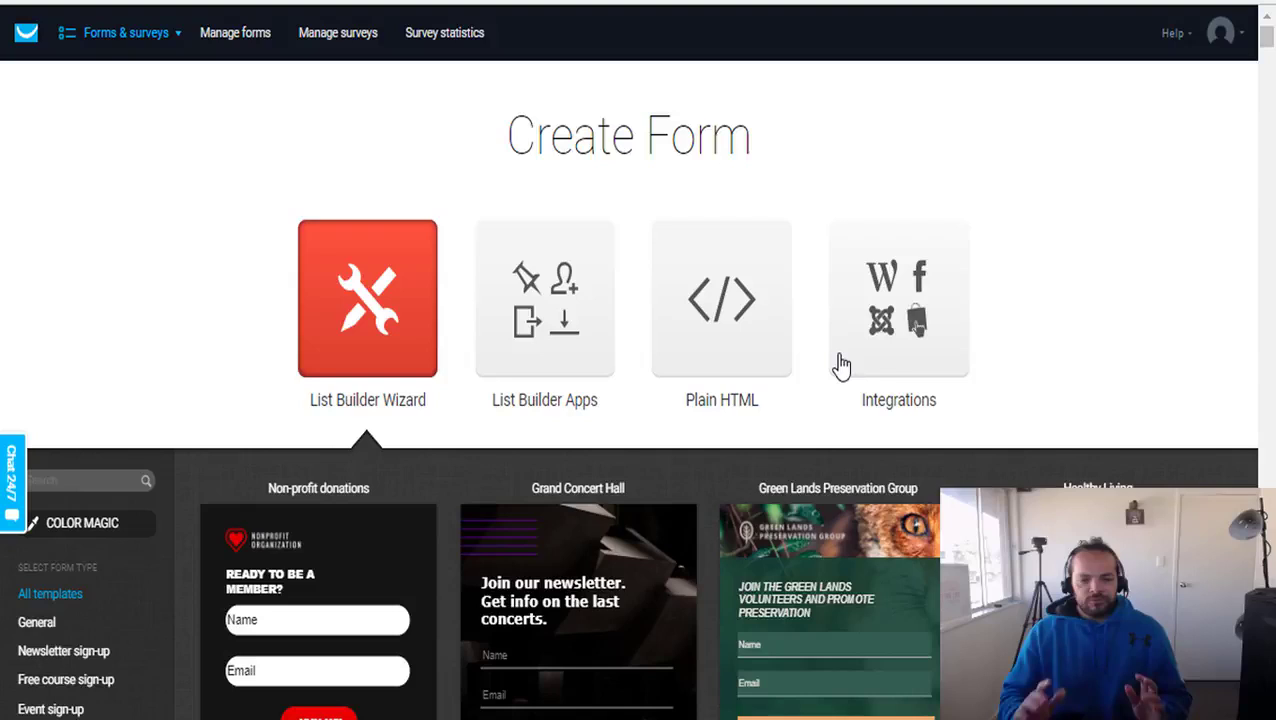
{"action": "scroll", "coordinate": [356, 248], "scroll_direction": "down", "scroll_amount": 4}
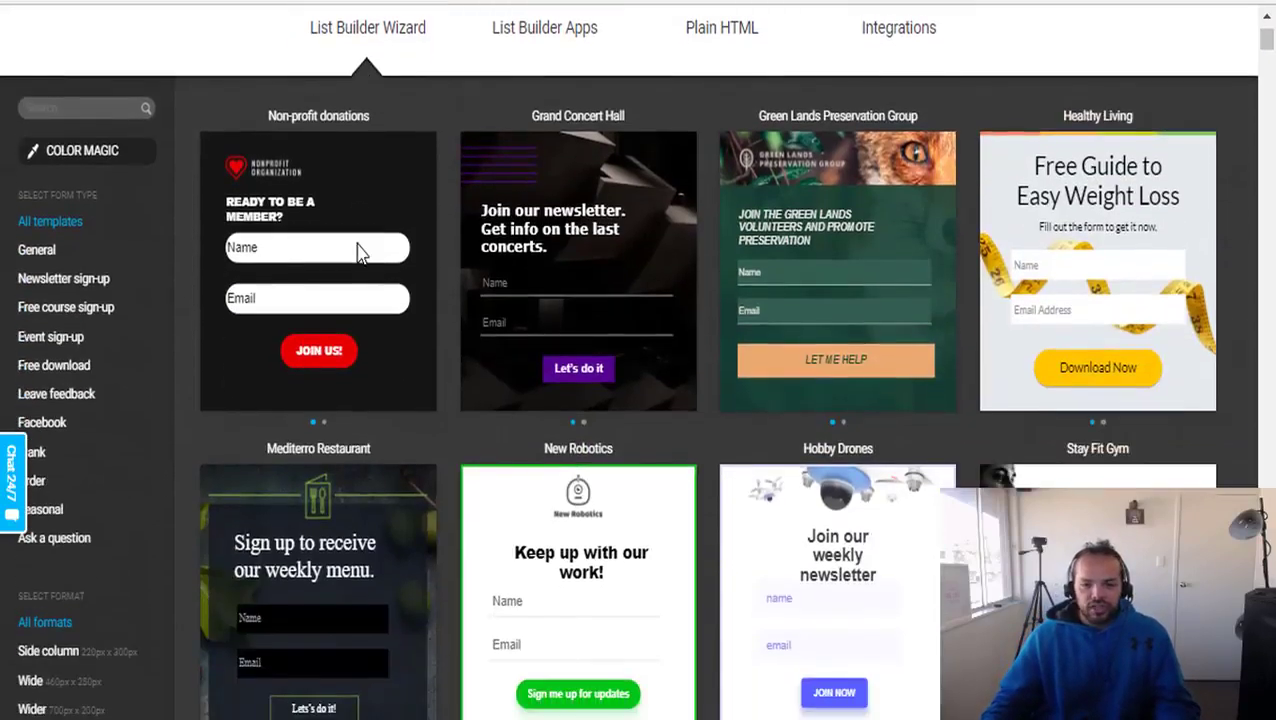
{"action": "mouse_move", "coordinate": [387, 263]}
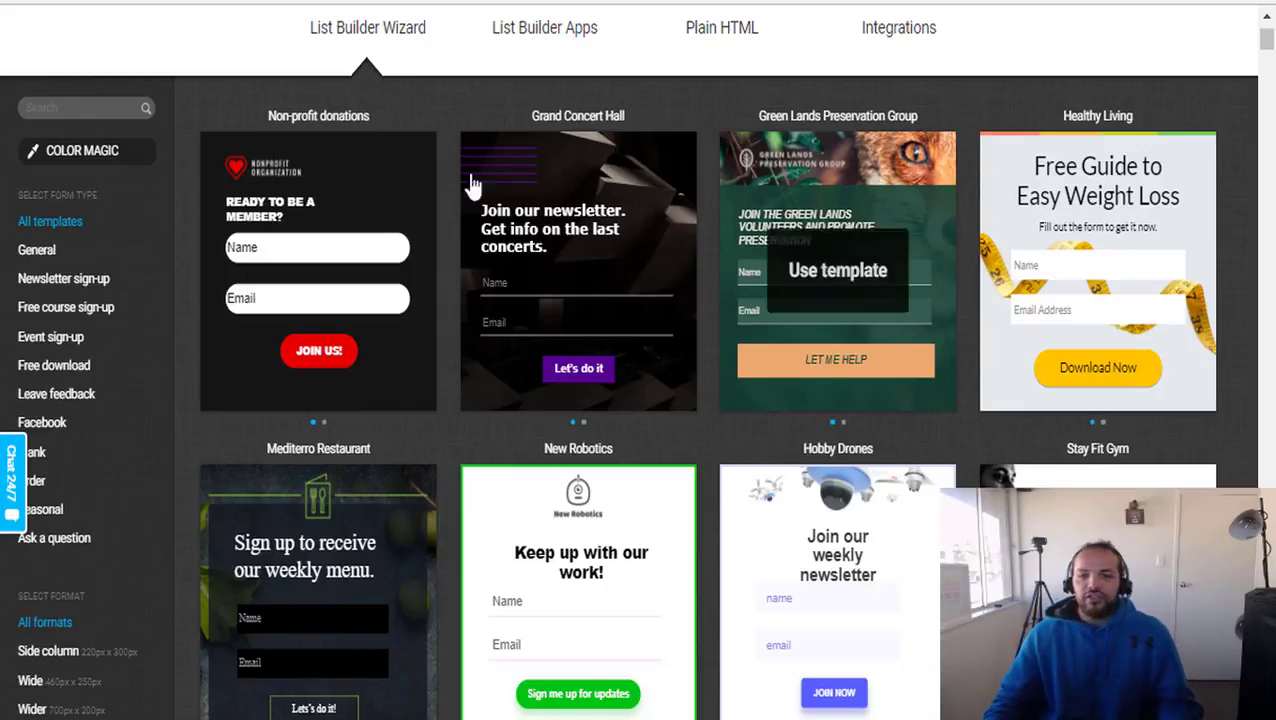
{"action": "scroll", "coordinate": [417, 203], "scroll_direction": "down", "scroll_amount": 2}
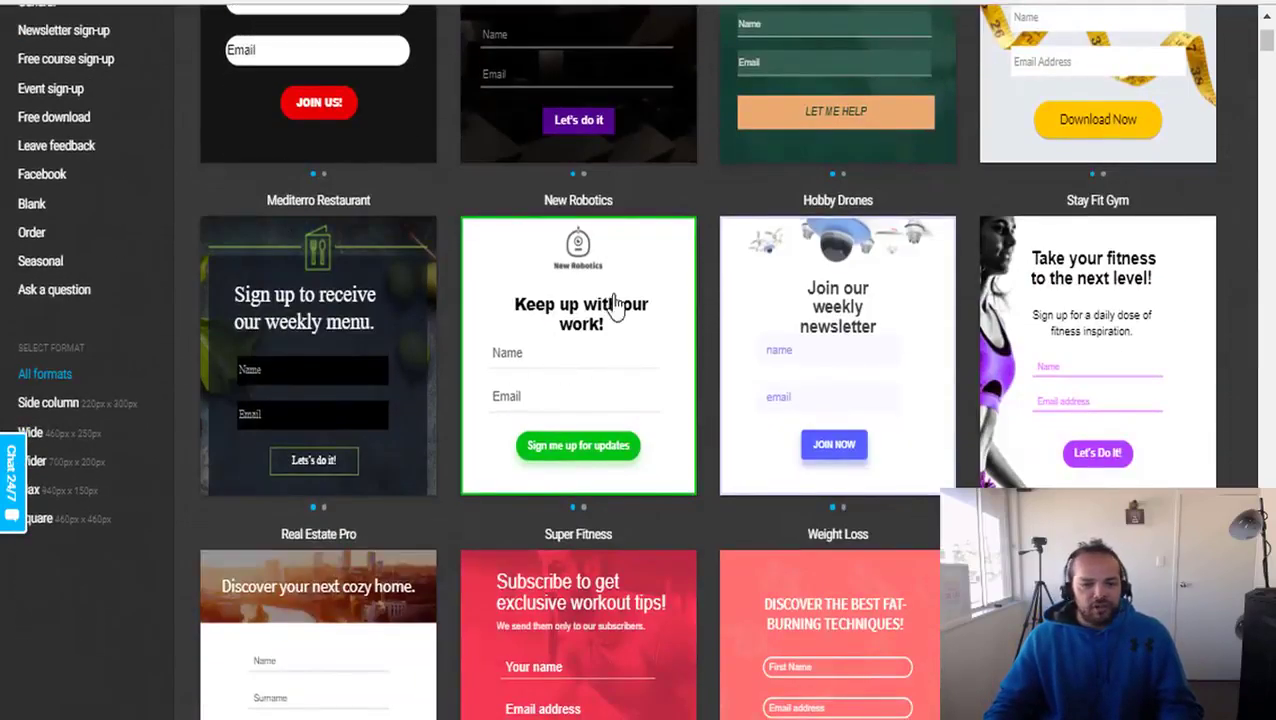
{"action": "scroll", "coordinate": [549, 390], "scroll_direction": "down", "scroll_amount": 1}
{"action": "scroll", "coordinate": [549, 390], "scroll_direction": "down", "scroll_amount": 10}
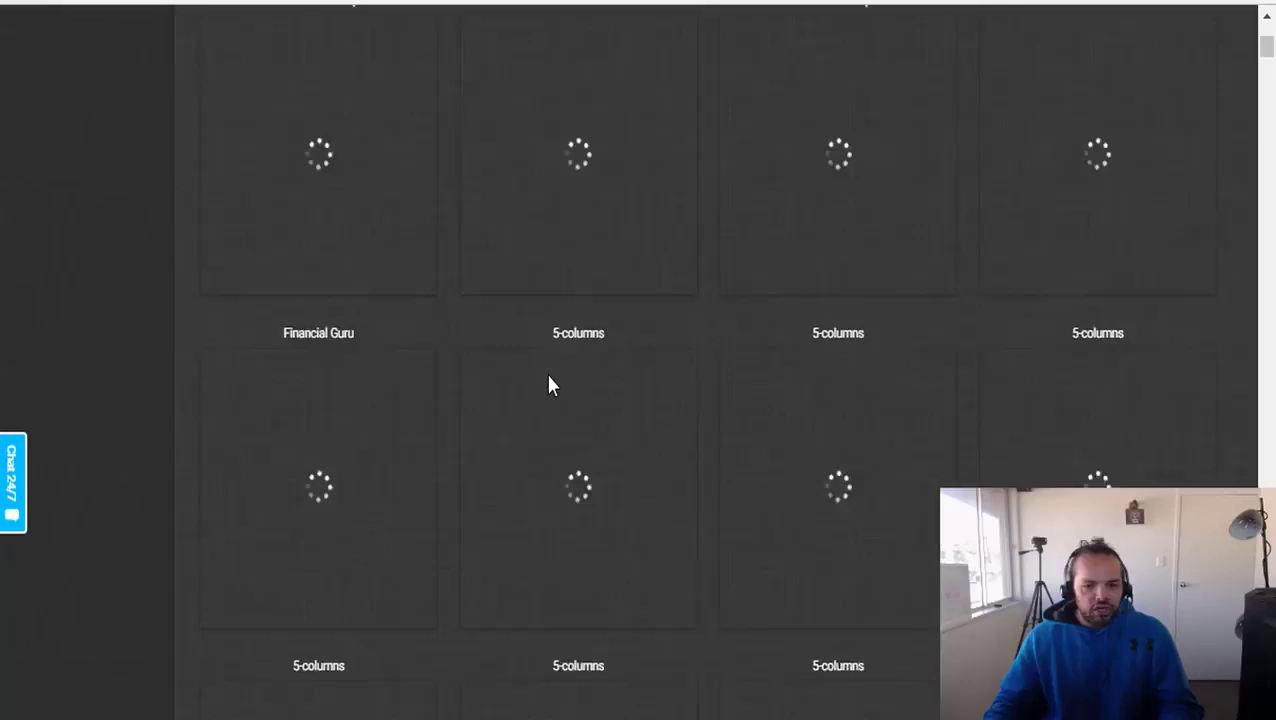
{"action": "middle_click", "coordinate": [527, 339]}
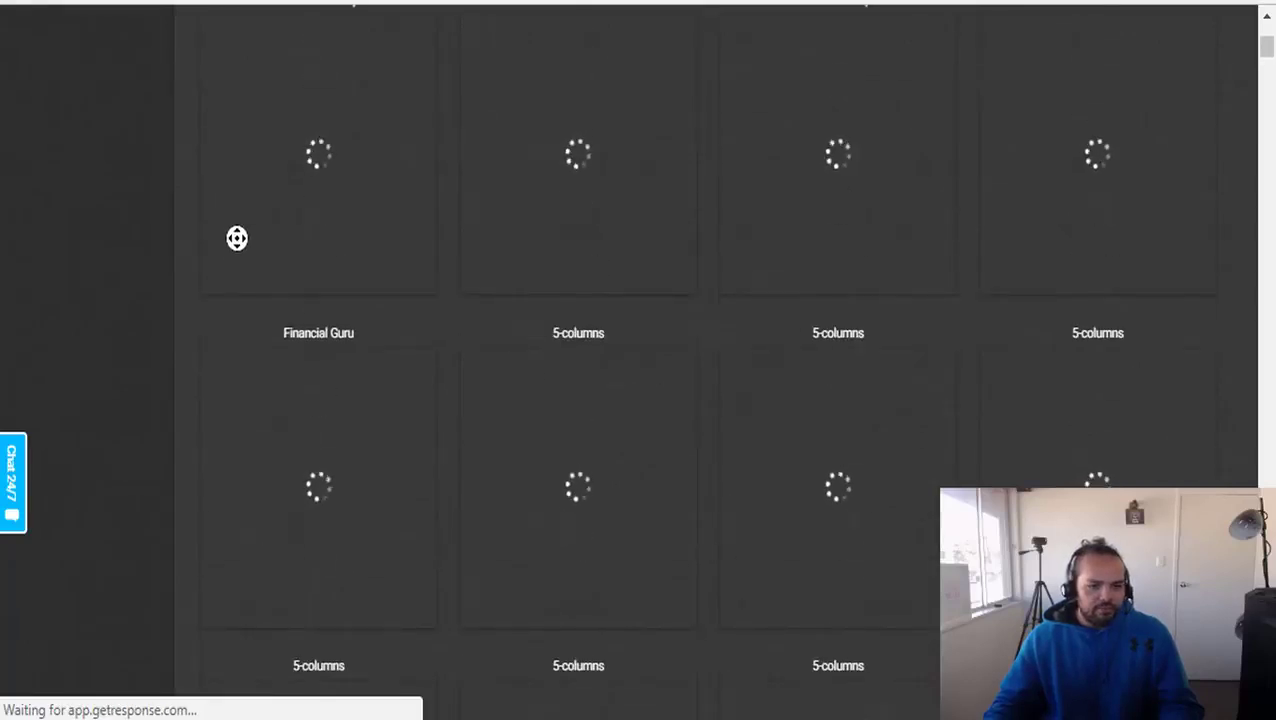
{"action": "scroll", "coordinate": [527, 339], "scroll_direction": "up", "scroll_amount": 10}
{"action": "scroll", "coordinate": [760, 313], "scroll_direction": "up", "scroll_amount": 2}
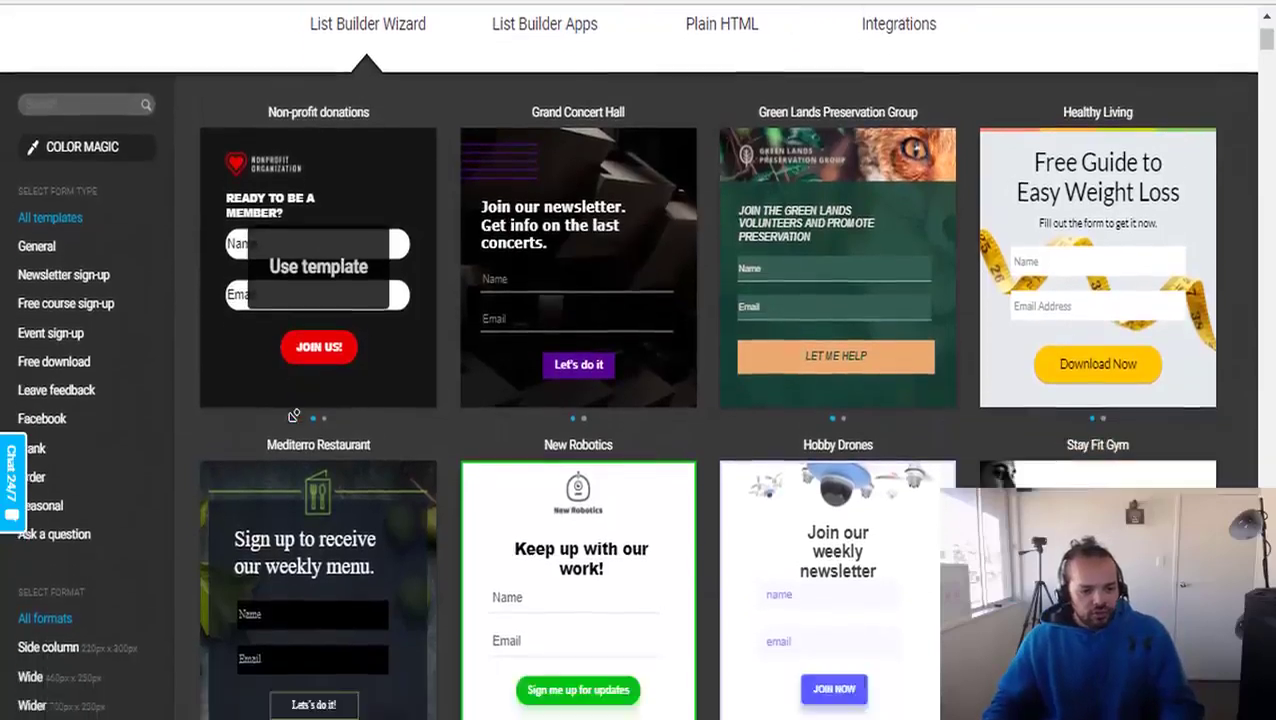
{"action": "scroll", "coordinate": [104, 399], "scroll_direction": "down", "scroll_amount": 6}
{"action": "scroll", "coordinate": [104, 399], "scroll_direction": "down", "scroll_amount": 5}
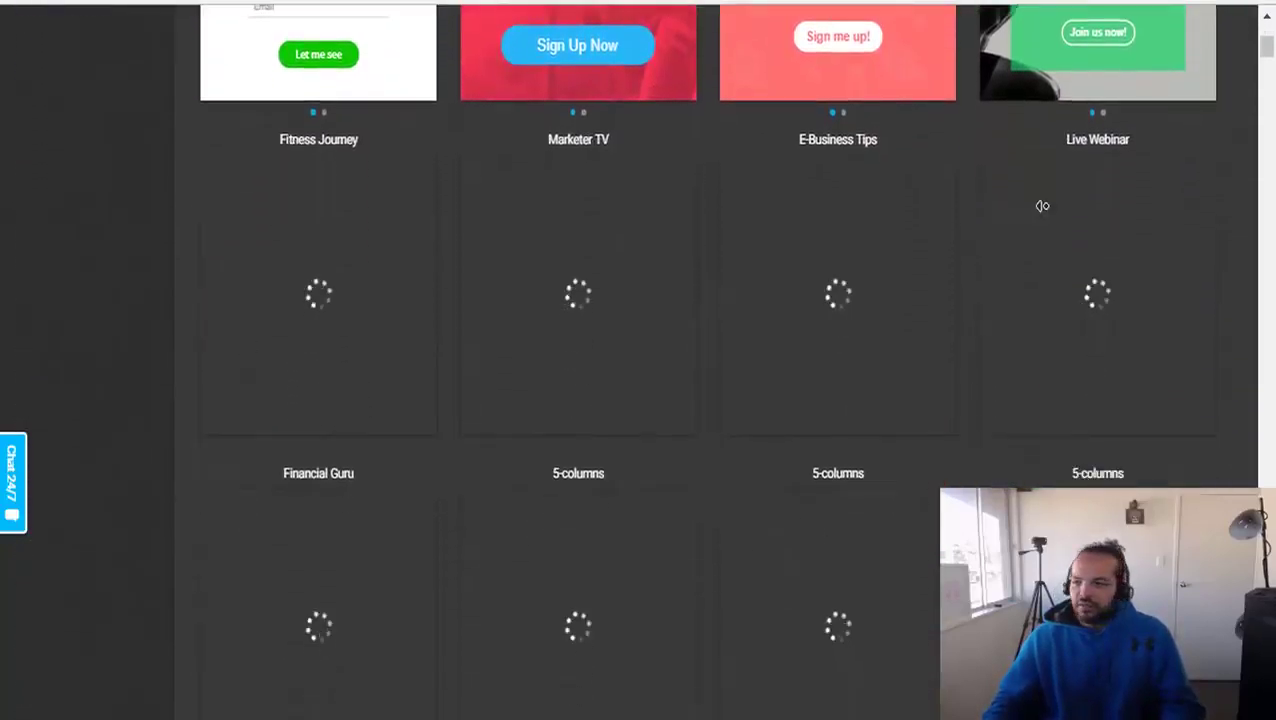
Step: Bring up the Create Newsletter page with its Drag-and-Drop and HTML Source Editor choices
{"action": "left_click_drag", "start_coordinate": [1266, 40], "coordinate": [1268, 18]}
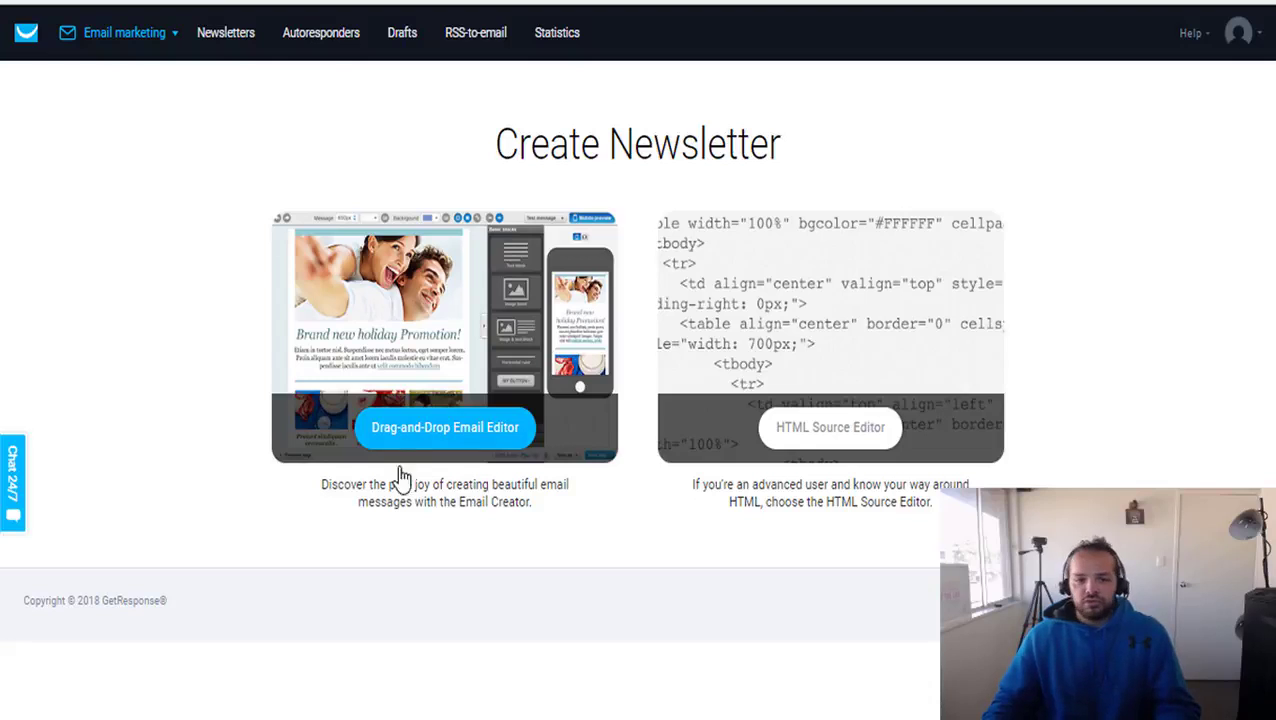
Step: Start a drag-and-drop newsletter with message name 'test' and subject 'test'
{"action": "left_click", "coordinate": [450, 436]}
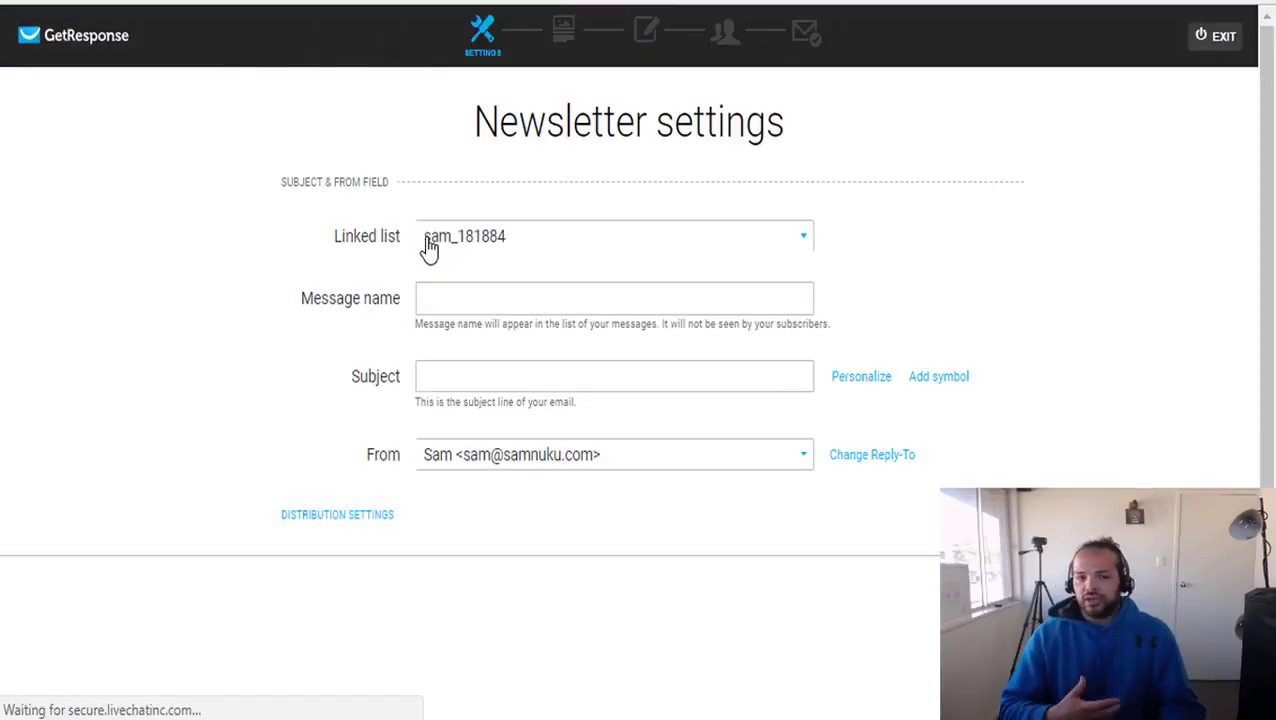
{"action": "left_click", "coordinate": [498, 285]}
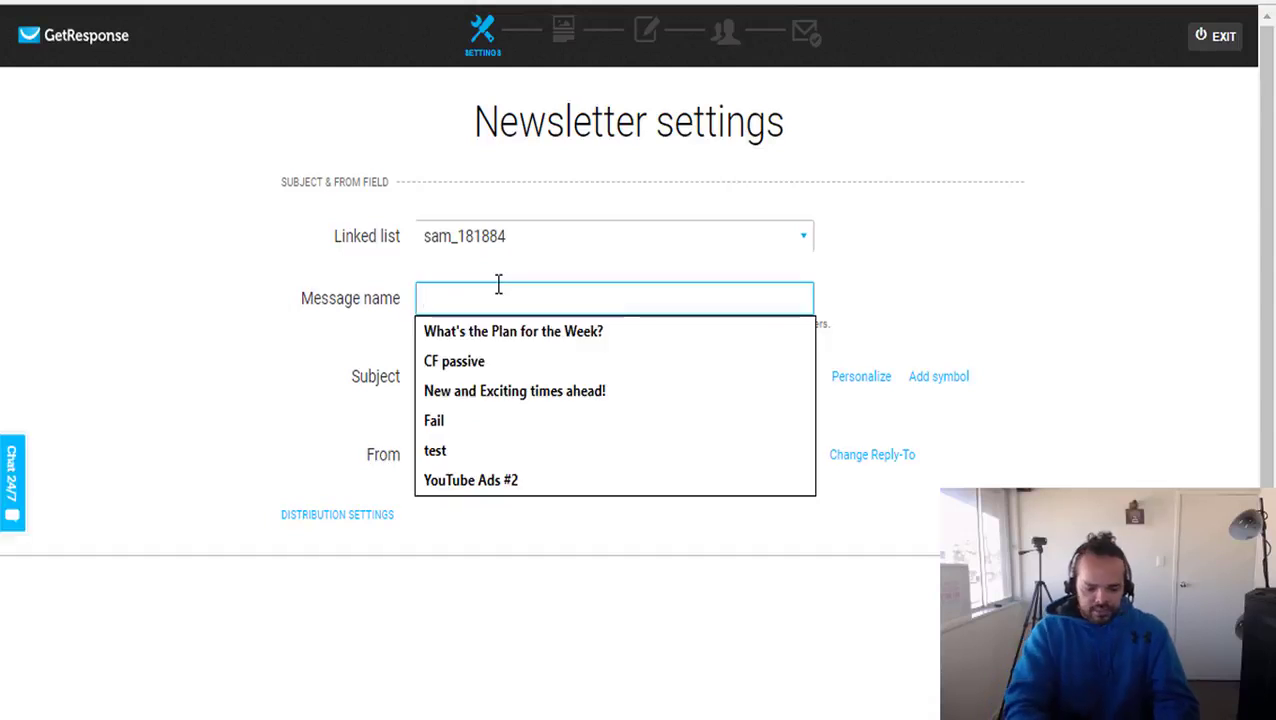
{"action": "type", "text": "test"}
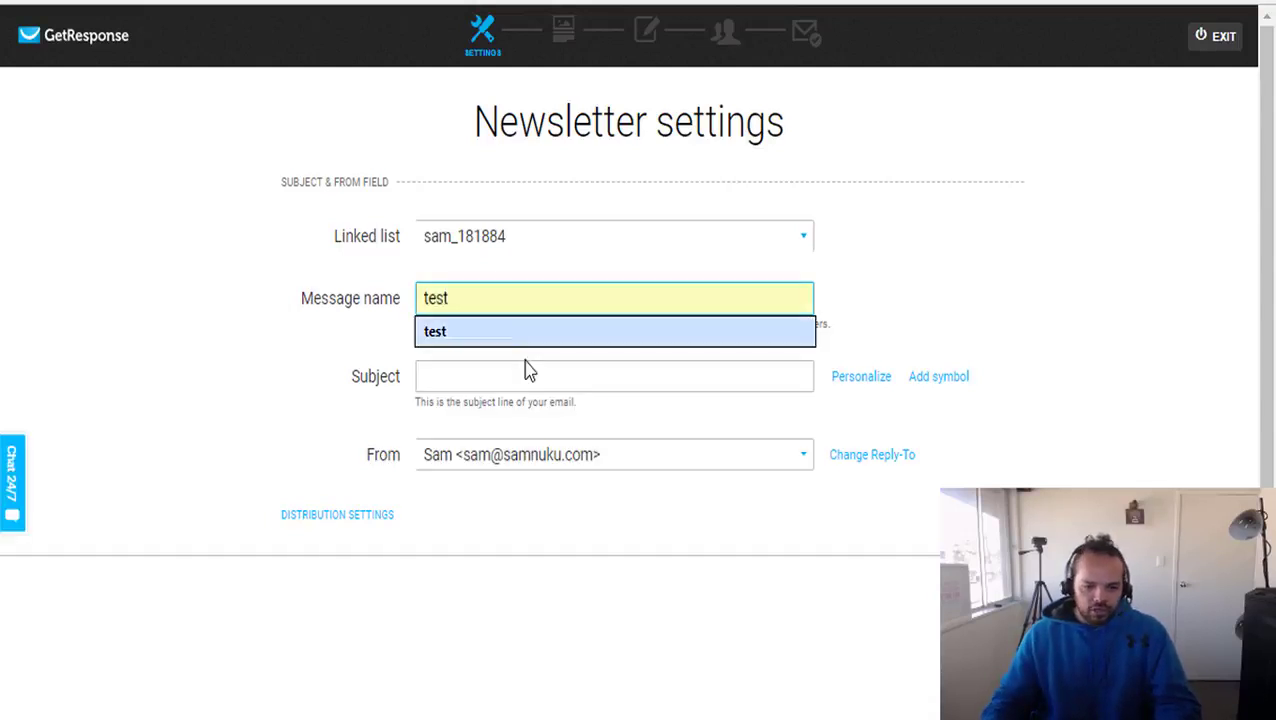
{"action": "left_click", "coordinate": [528, 372]}
{"action": "type", "text": "test"}
{"action": "key", "text": "Return"}
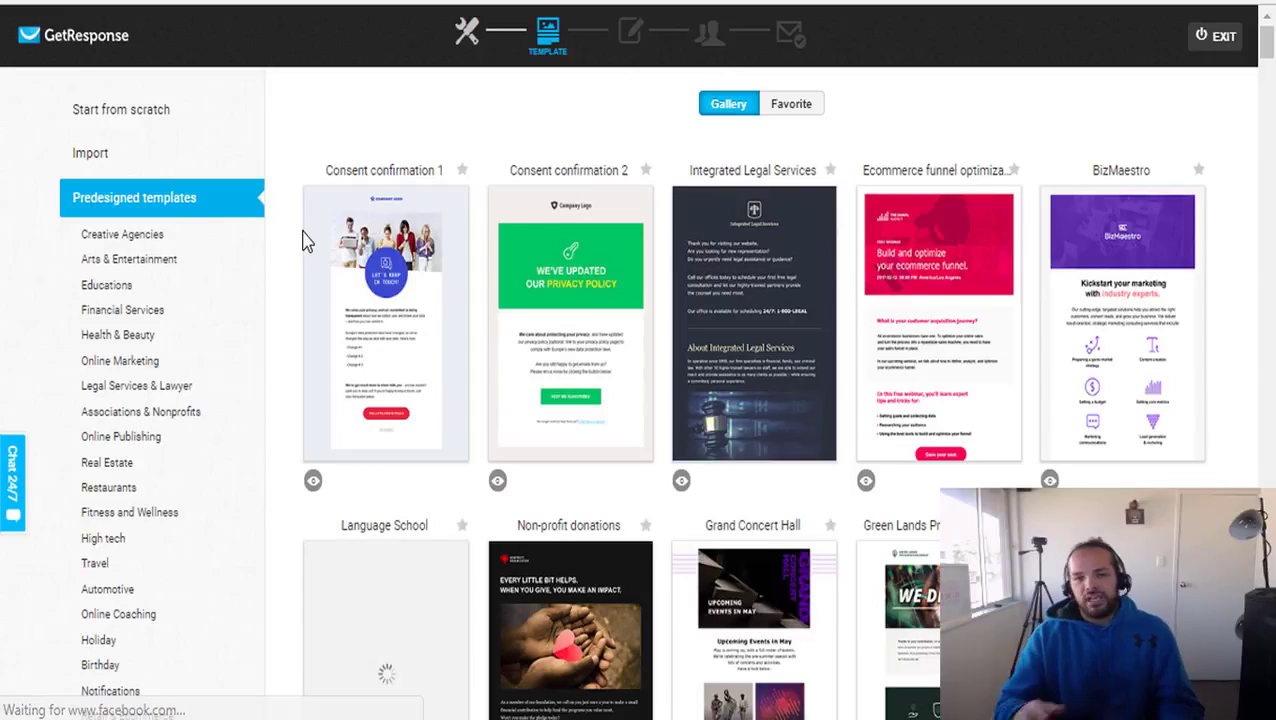
Step: Show the blank layouts for starting the newsletter from scratch
{"action": "left_click", "coordinate": [157, 112]}
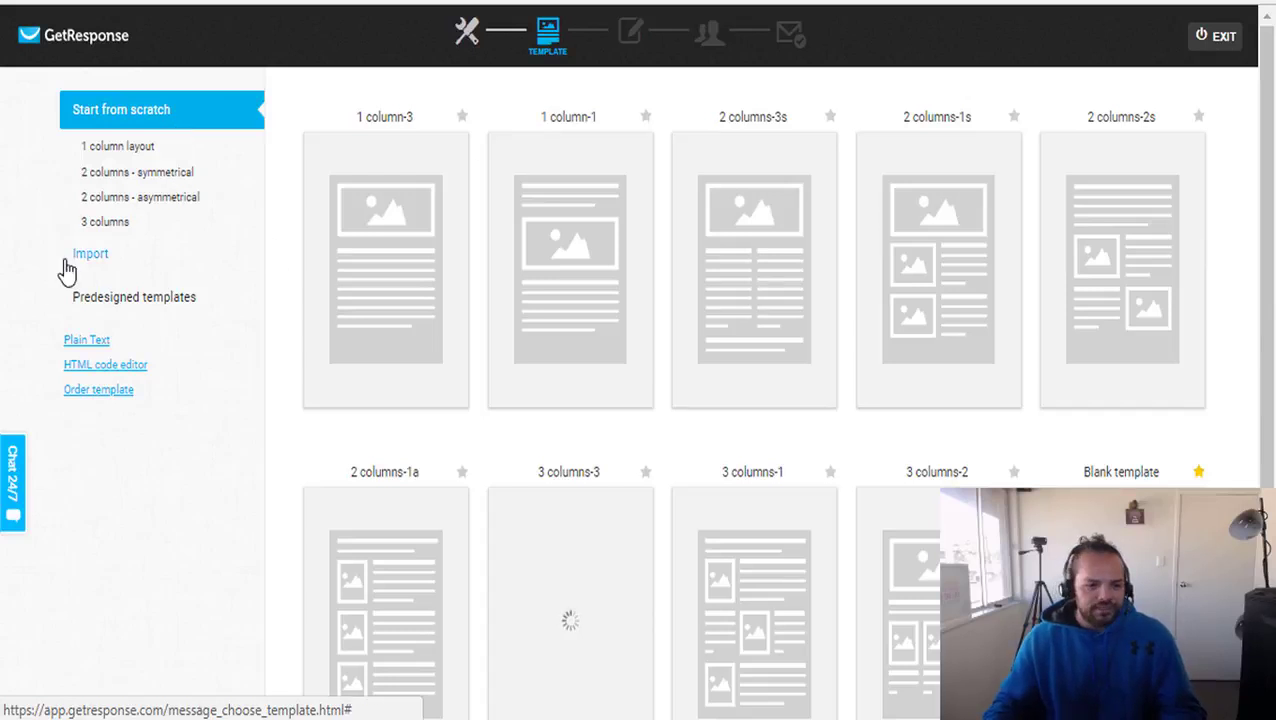
{"action": "scroll", "coordinate": [313, 529], "scroll_direction": "down", "scroll_amount": 3}
{"action": "mouse_move", "coordinate": [1190, 388]}
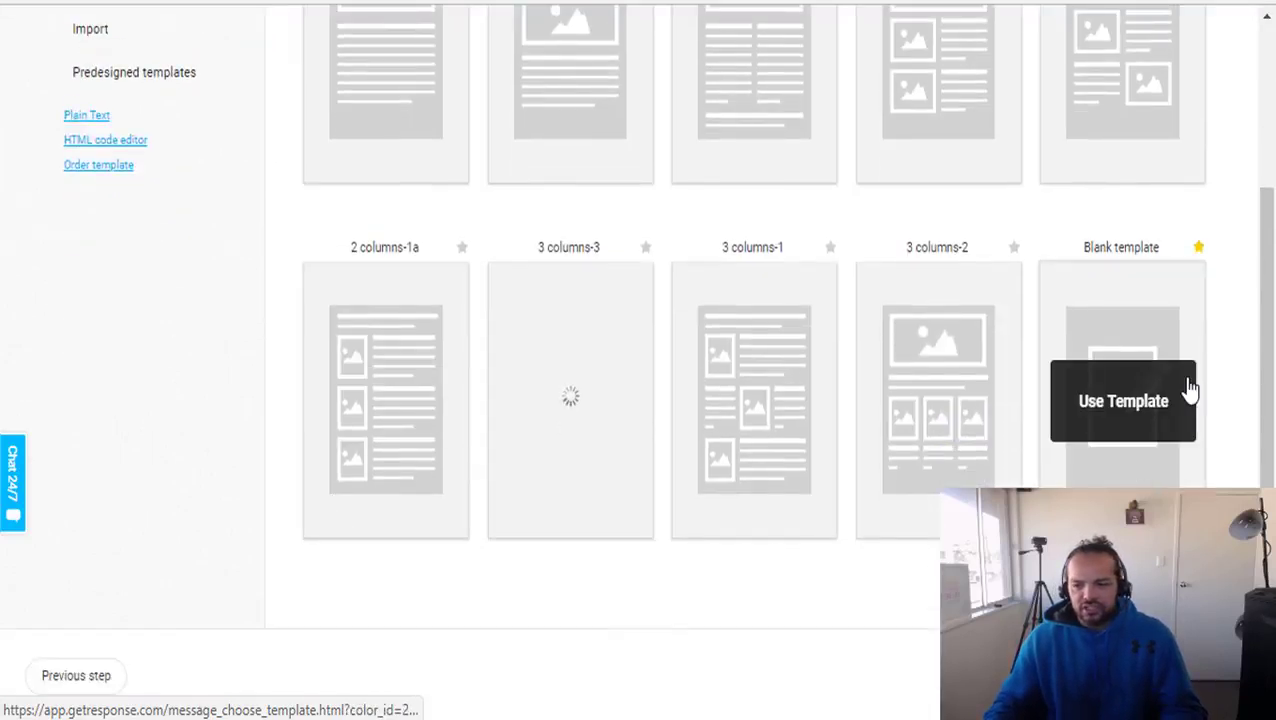
Step: Fill a 1-column layout with text, image, second text and share-button blocks, then continue to Recipients
{"action": "left_click", "coordinate": [492, 165]}
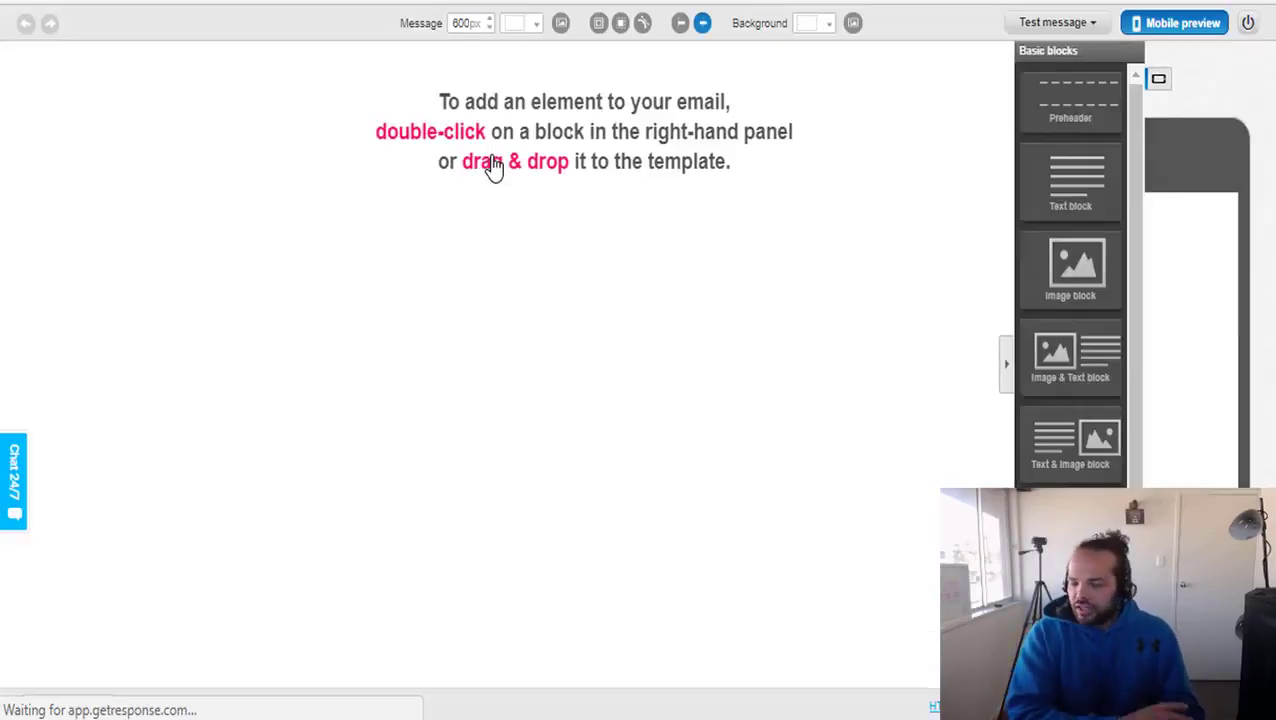
{"action": "left_click_drag", "start_coordinate": [905, 166], "coordinate": [513, 199]}
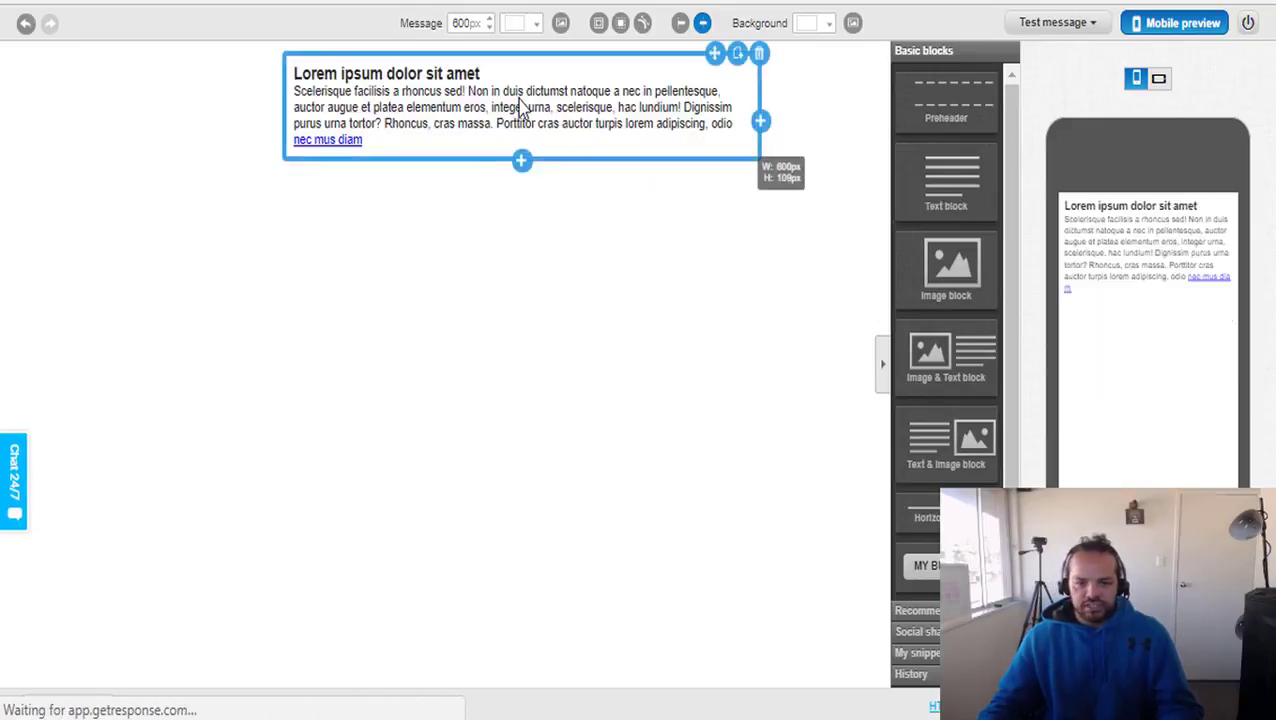
{"action": "left_click_drag", "start_coordinate": [945, 262], "coordinate": [635, 299]}
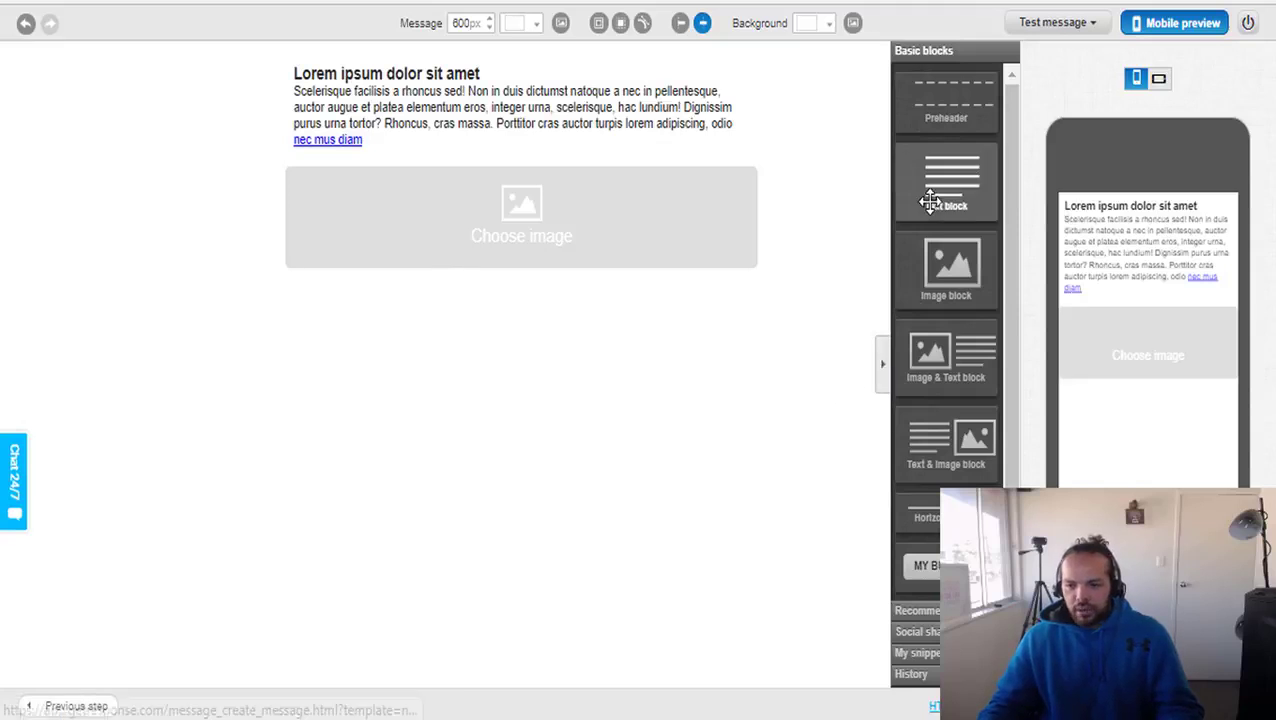
{"action": "left_click_drag", "start_coordinate": [930, 201], "coordinate": [663, 365]}
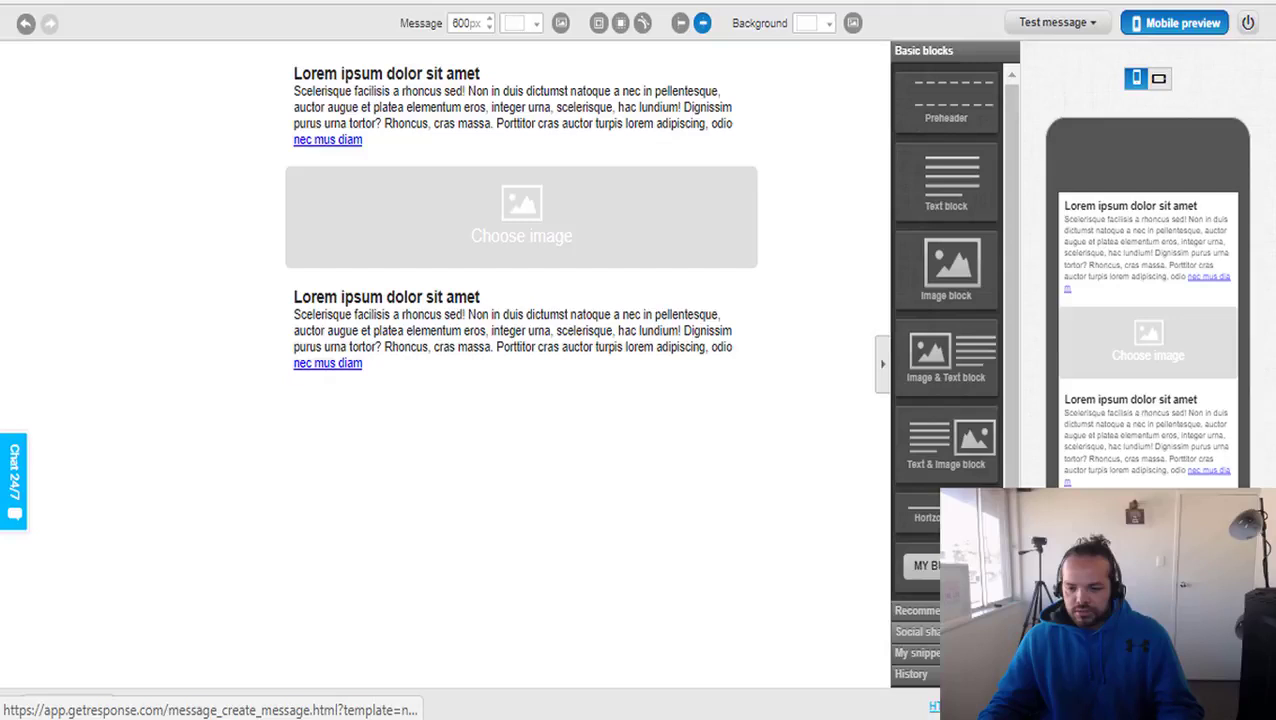
{"action": "left_click", "coordinate": [917, 631]}
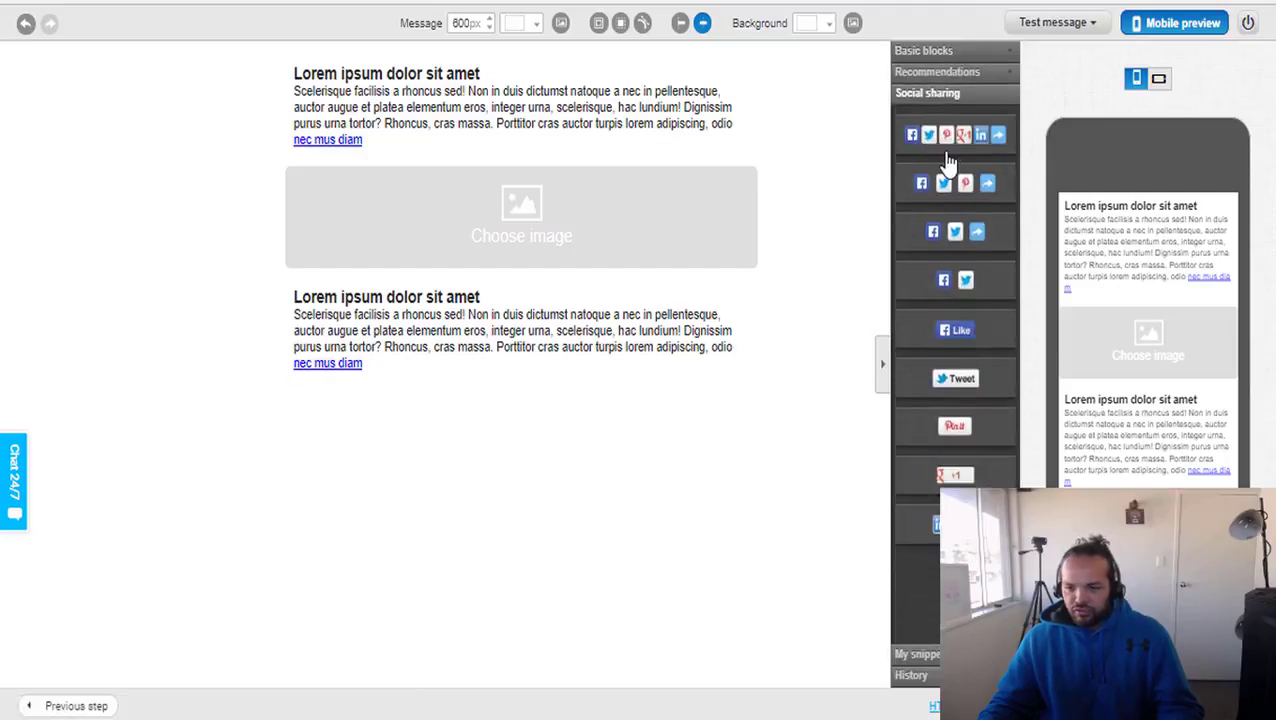
{"action": "left_click_drag", "start_coordinate": [946, 155], "coordinate": [540, 425]}
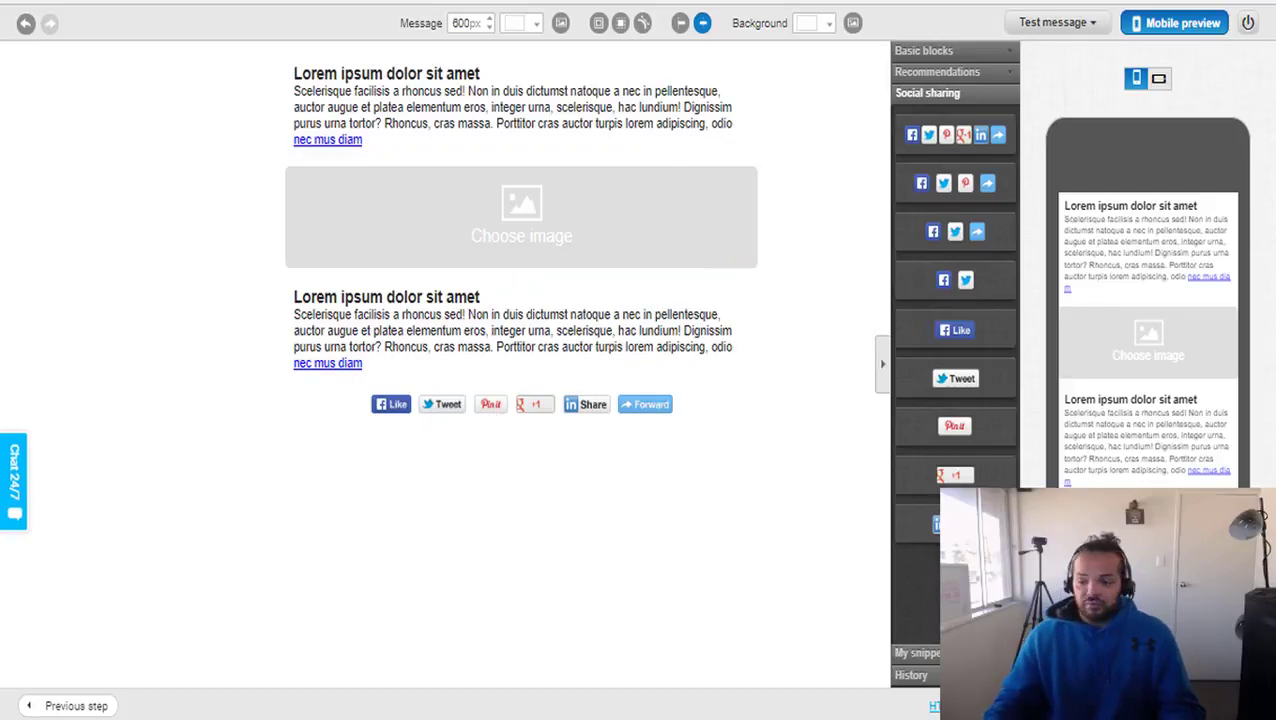
{"action": "left_click", "coordinate": [960, 706]}
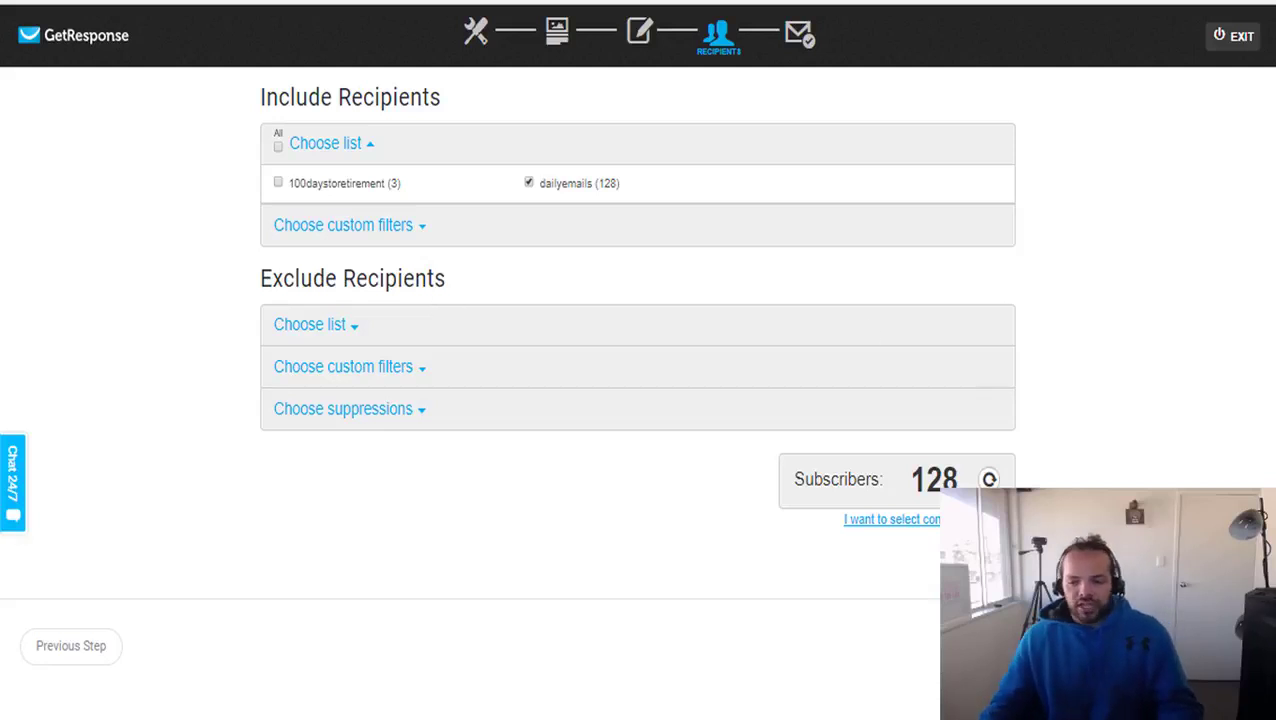
Step: Move on to the Summary for 'test', showing 128 recipients from dailyemails
{"action": "left_click", "coordinate": [1200, 645]}
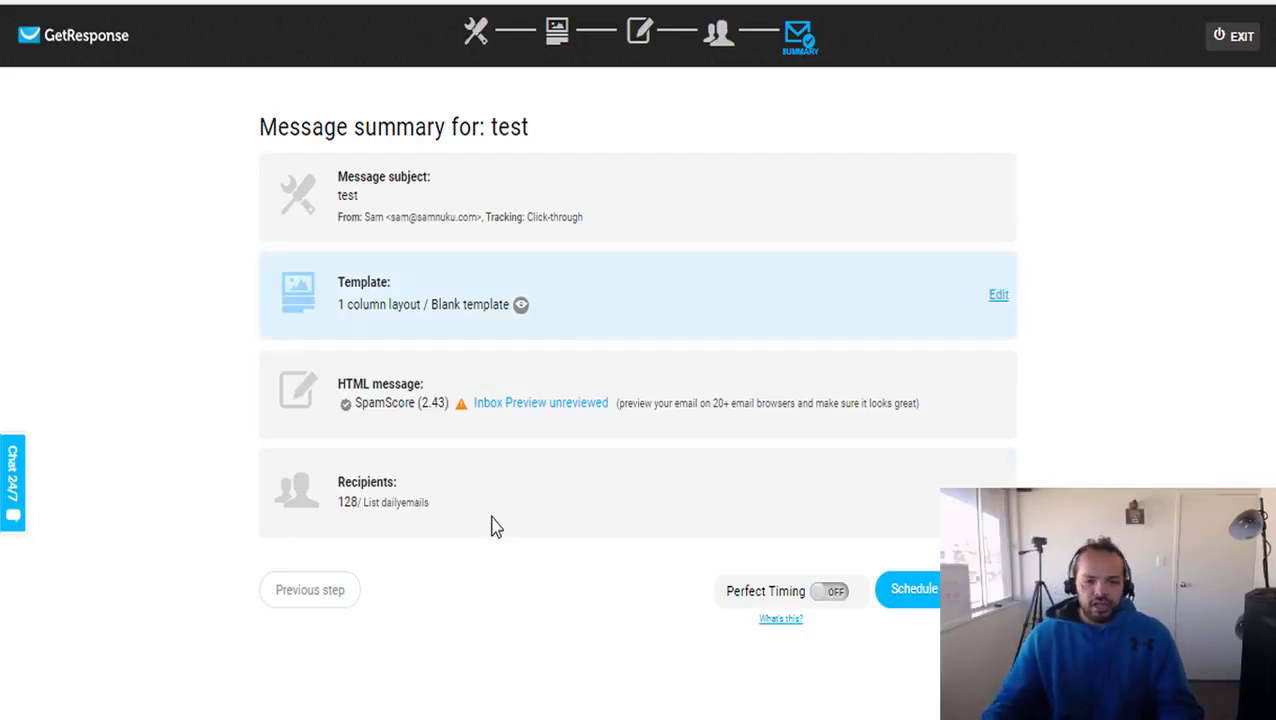
{"action": "left_click", "coordinate": [922, 600]}
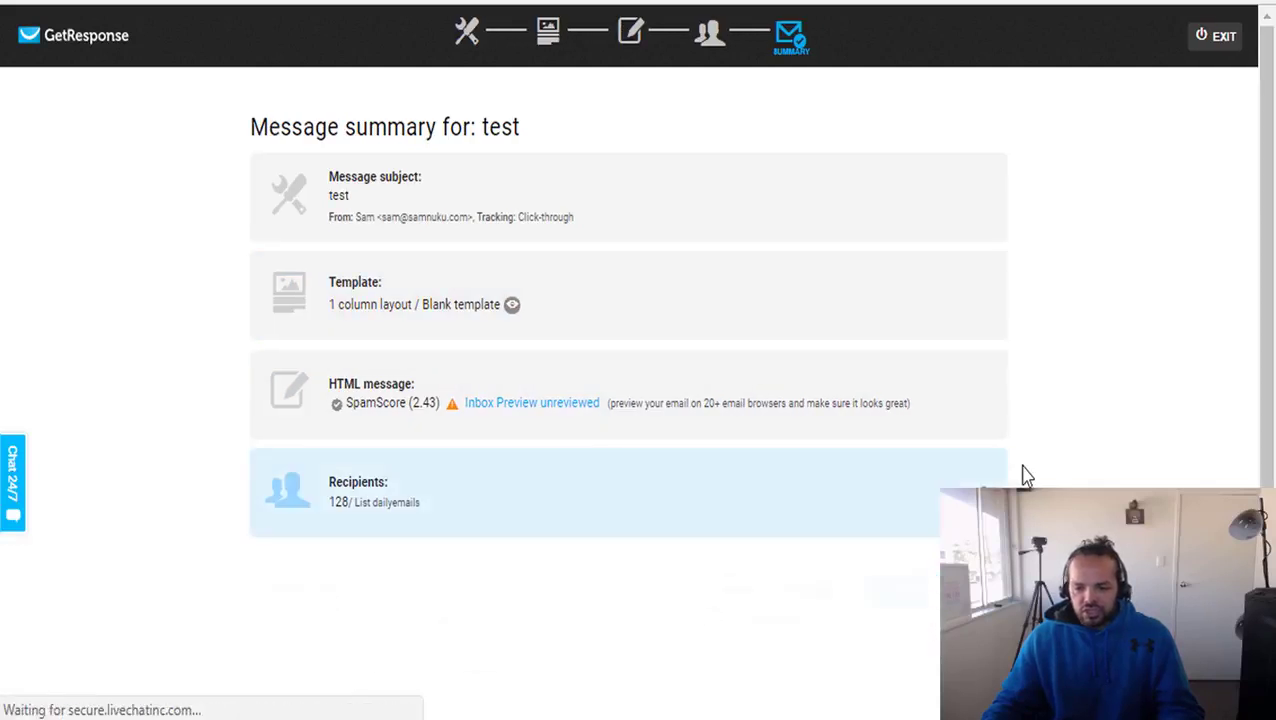
{"action": "scroll", "coordinate": [1028, 465], "scroll_direction": "down", "scroll_amount": 2}
{"action": "left_click", "coordinate": [498, 476]}
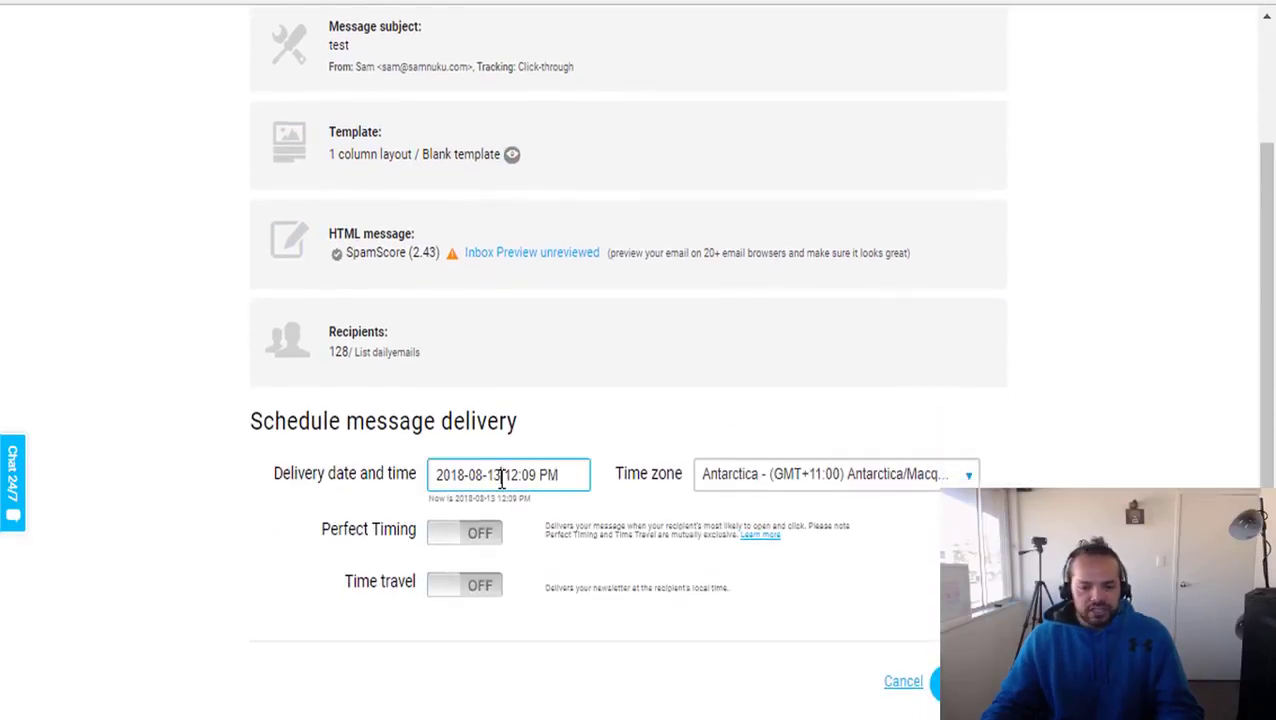
{"action": "left_click", "coordinate": [865, 492]}
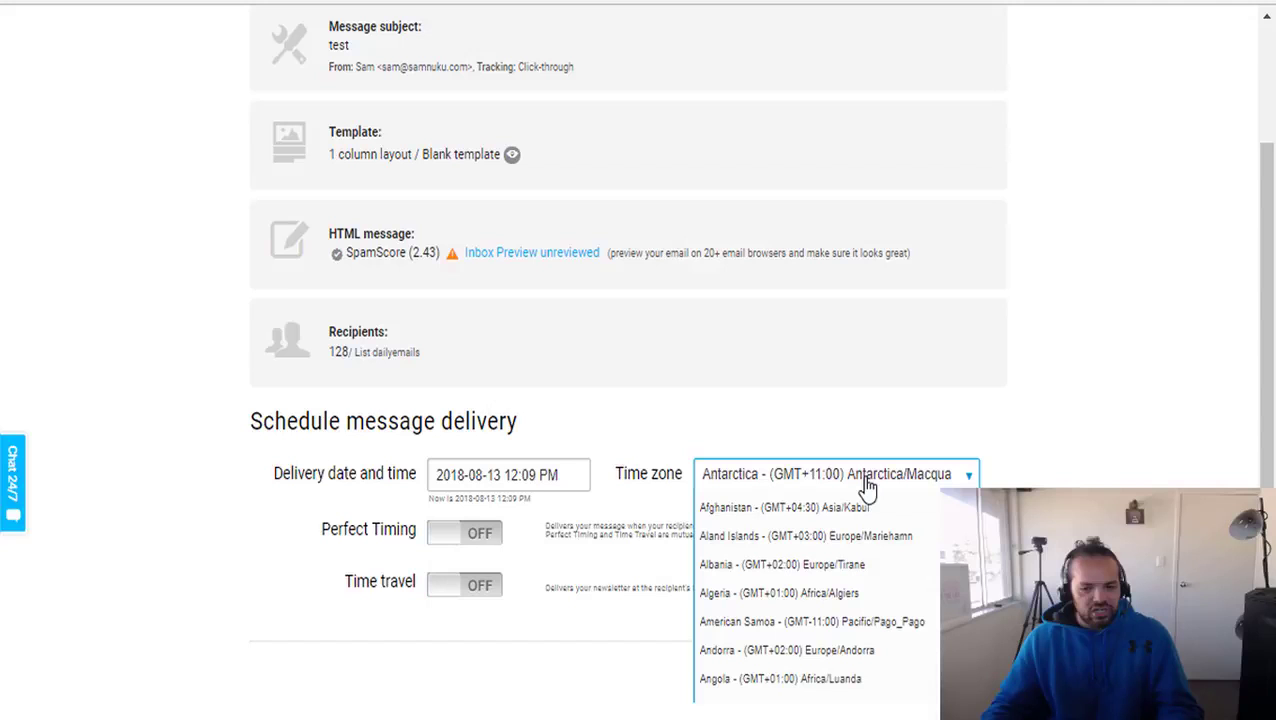
{"action": "left_click", "coordinate": [1216, 415]}
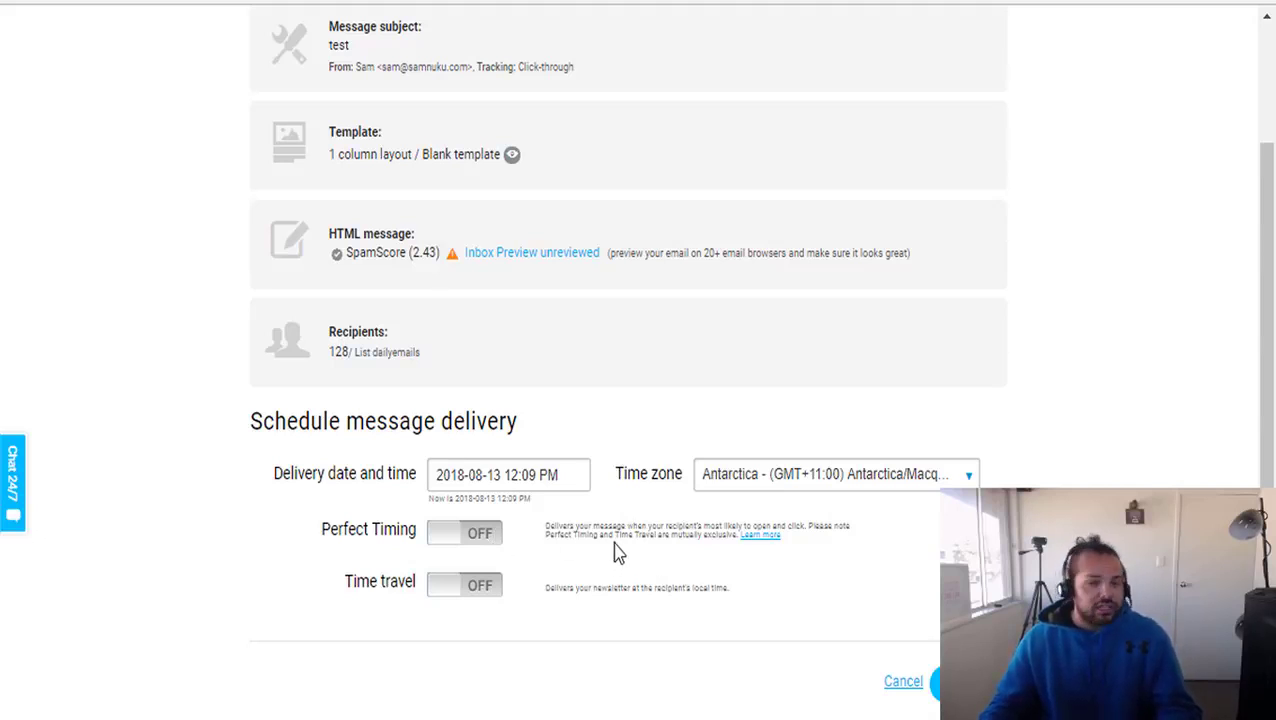
{"action": "scroll", "coordinate": [617, 552], "scroll_direction": "up", "scroll_amount": 2}
{"action": "scroll", "coordinate": [617, 552], "scroll_direction": "down", "scroll_amount": 1}
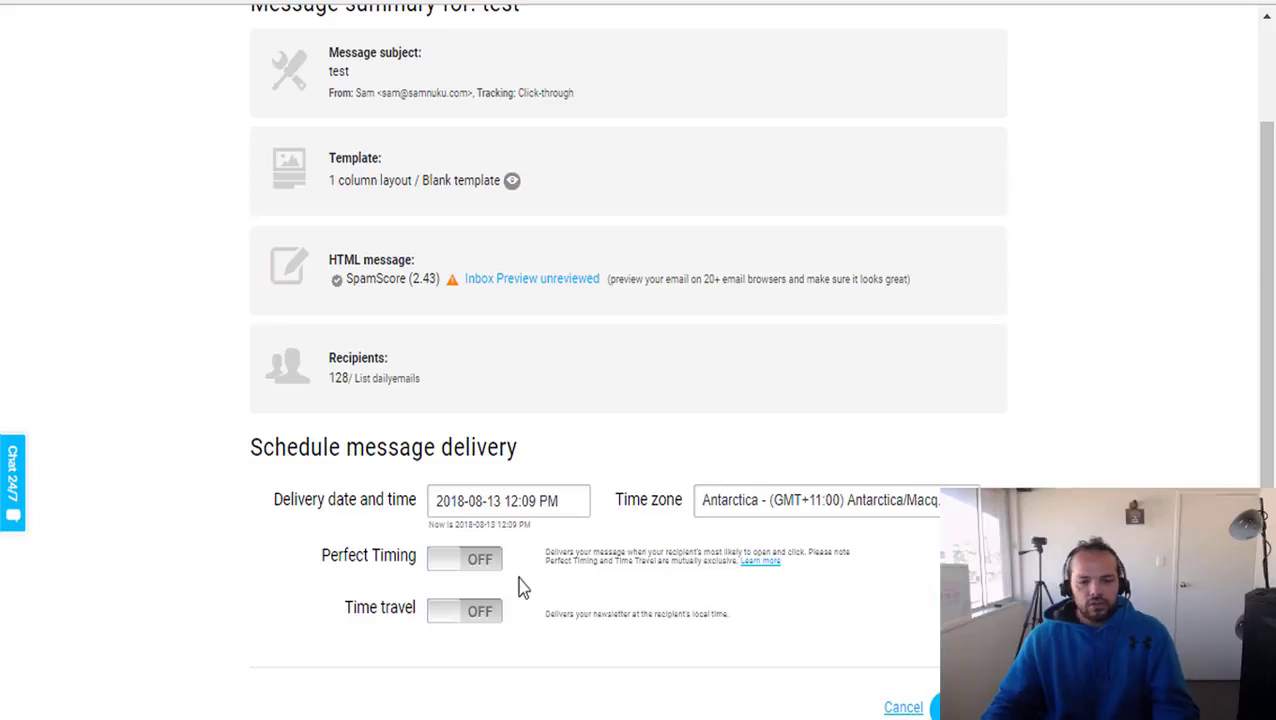
{"action": "left_click", "coordinate": [448, 621]}
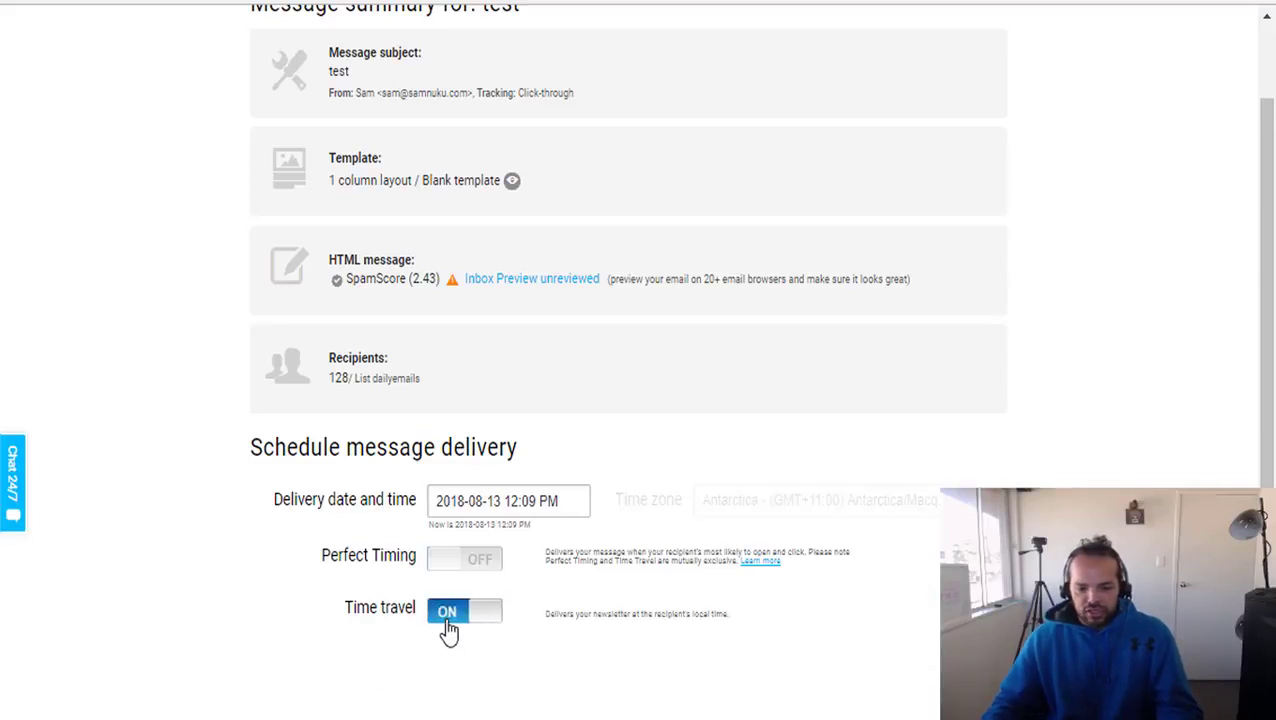
{"action": "scroll", "coordinate": [520, 580], "scroll_direction": "down", "scroll_amount": 3}
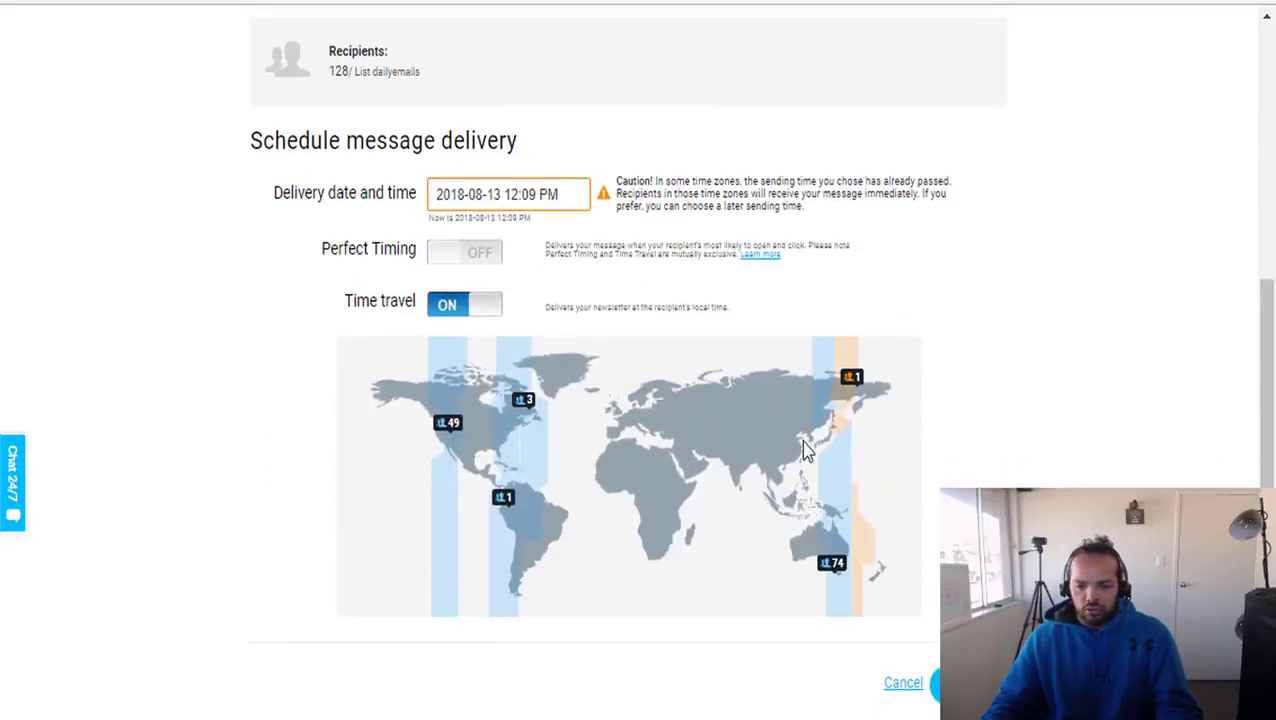
{"action": "scroll", "coordinate": [476, 476], "scroll_direction": "up", "scroll_amount": 1}
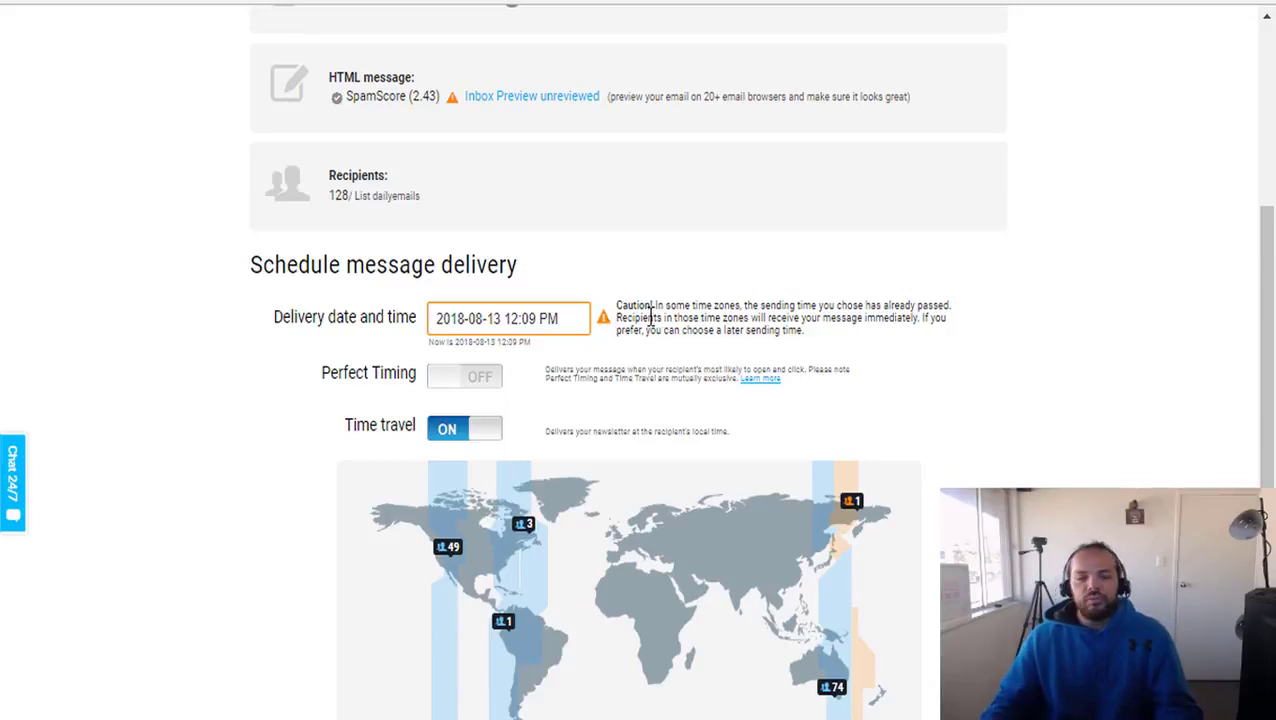
{"action": "left_click", "coordinate": [489, 318]}
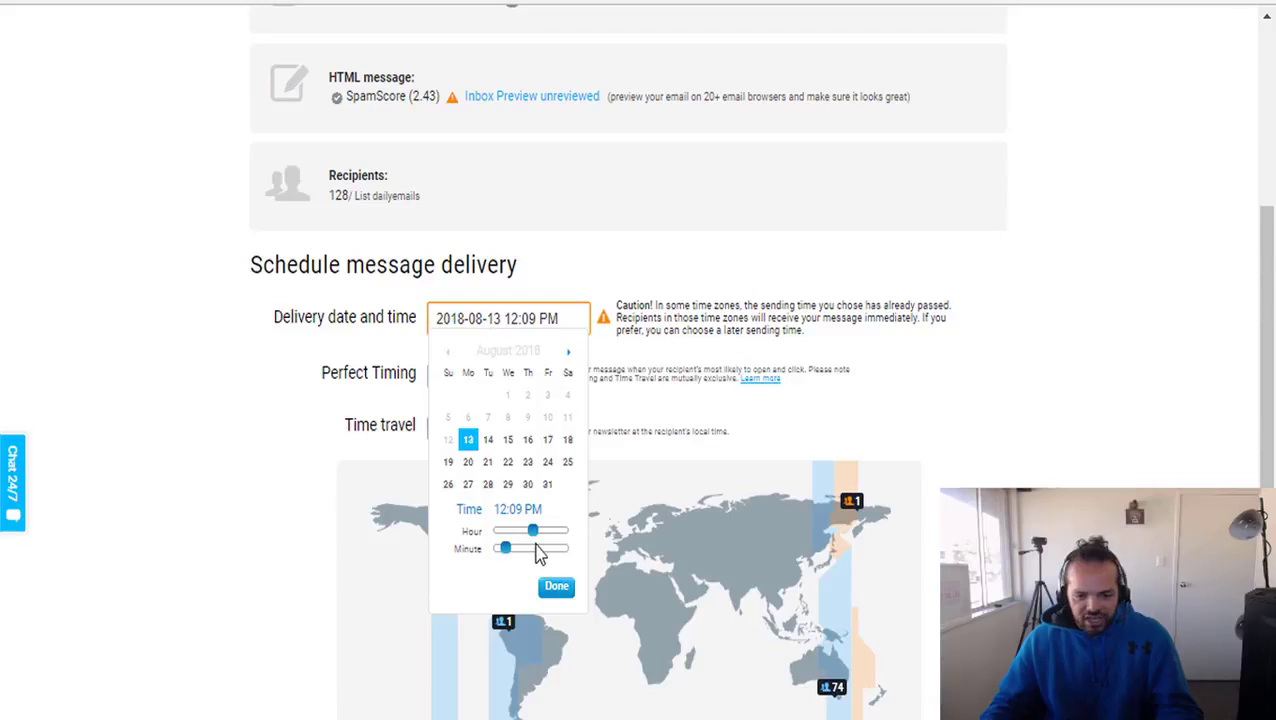
{"action": "left_click_drag", "start_coordinate": [540, 537], "coordinate": [561, 534]}
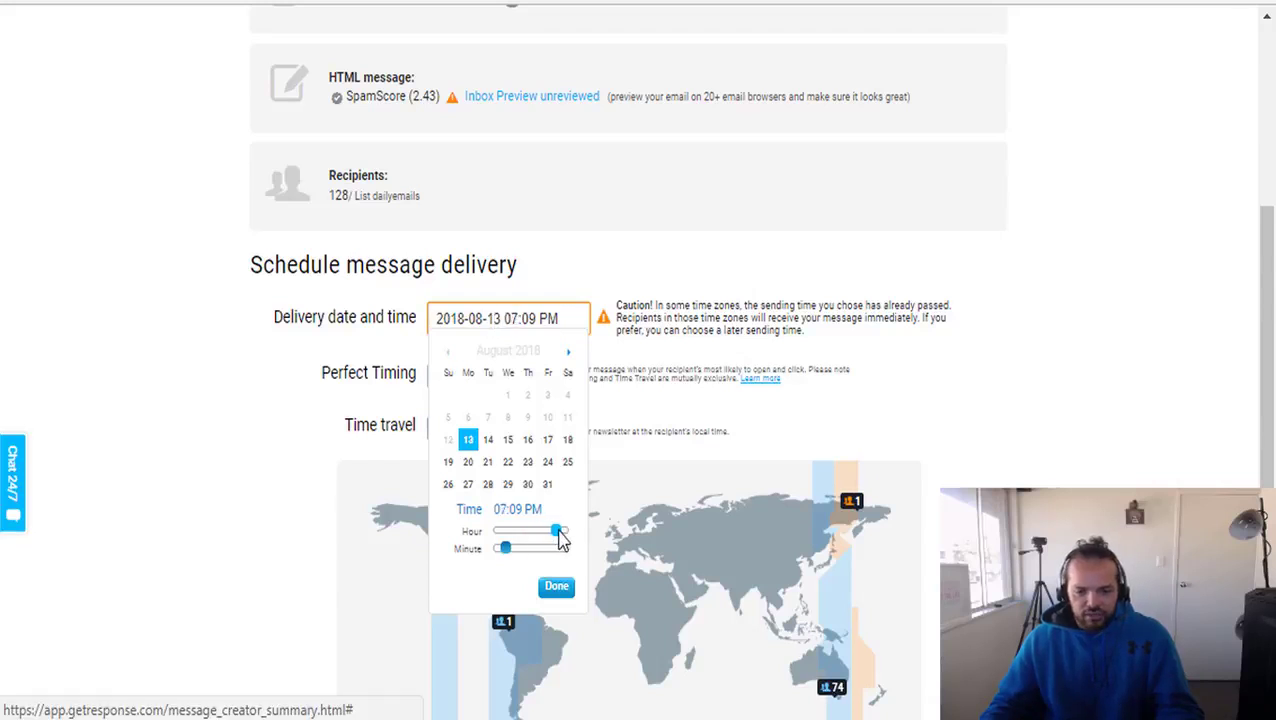
{"action": "left_click", "coordinate": [556, 586]}
{"action": "scroll", "coordinate": [735, 413], "scroll_direction": "down", "scroll_amount": 2}
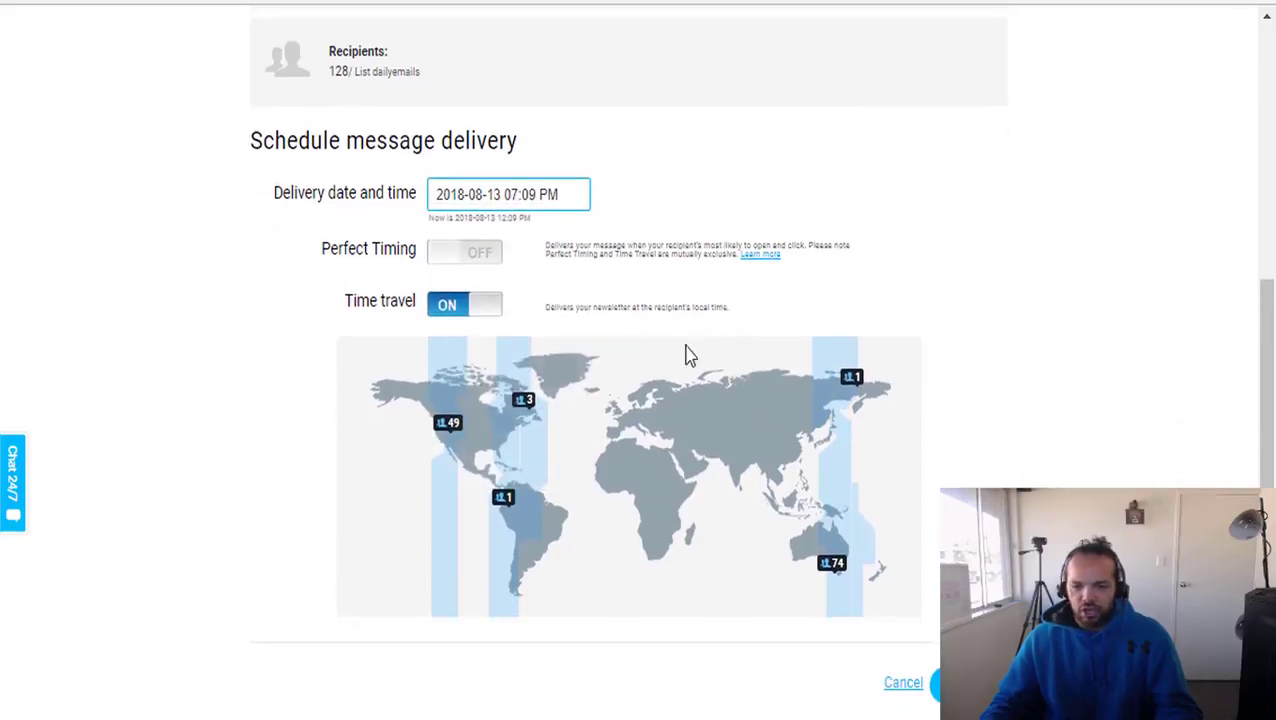
{"action": "scroll", "coordinate": [690, 420], "scroll_direction": "up", "scroll_amount": 5}
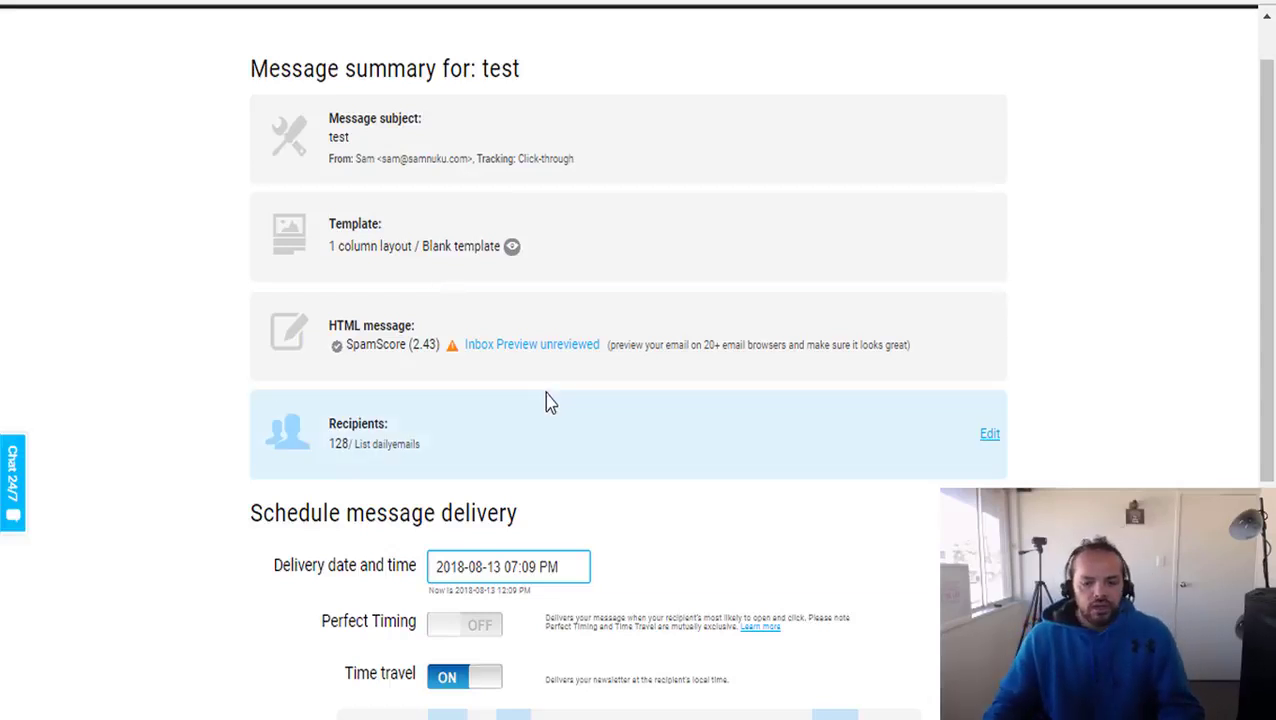
Step: Scroll the landing page template gallery while the autosave prompt is showing
{"action": "scroll", "coordinate": [122, 393], "scroll_direction": "down", "scroll_amount": 4}
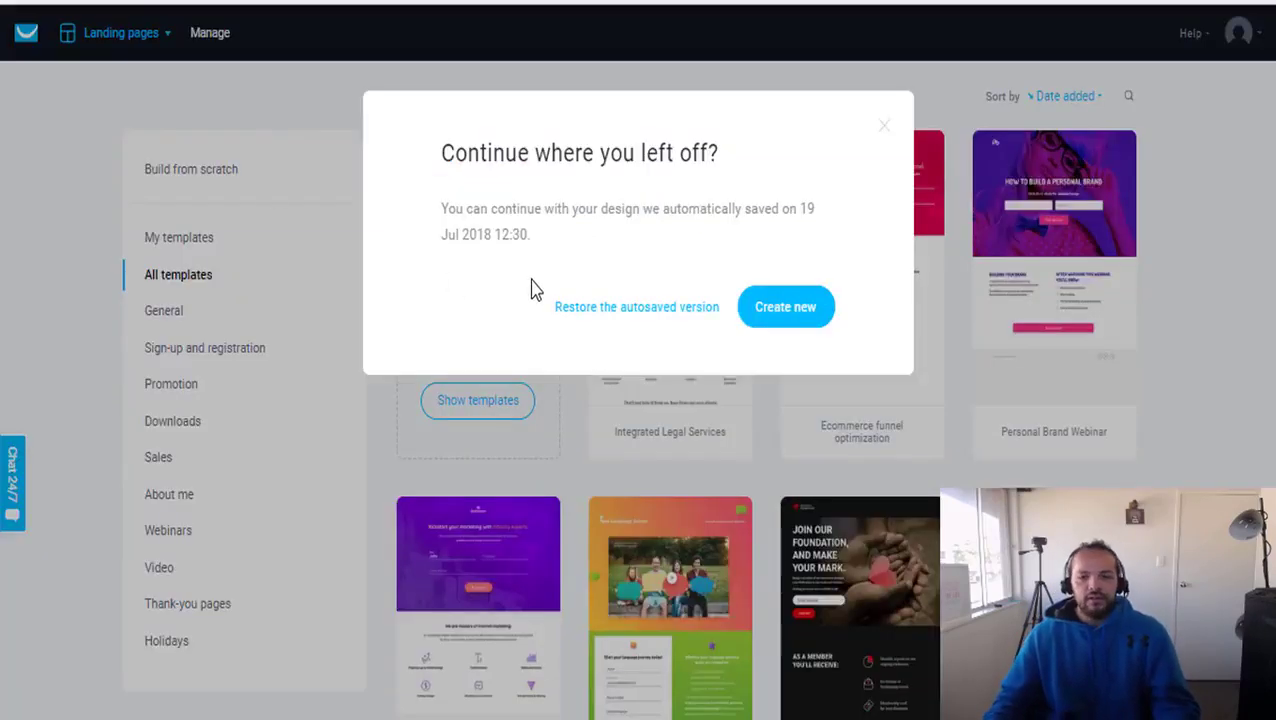
Step: Choose Create new instead of restoring the landing page autosaved on 19 Jul 2018
{"action": "left_click", "coordinate": [884, 134]}
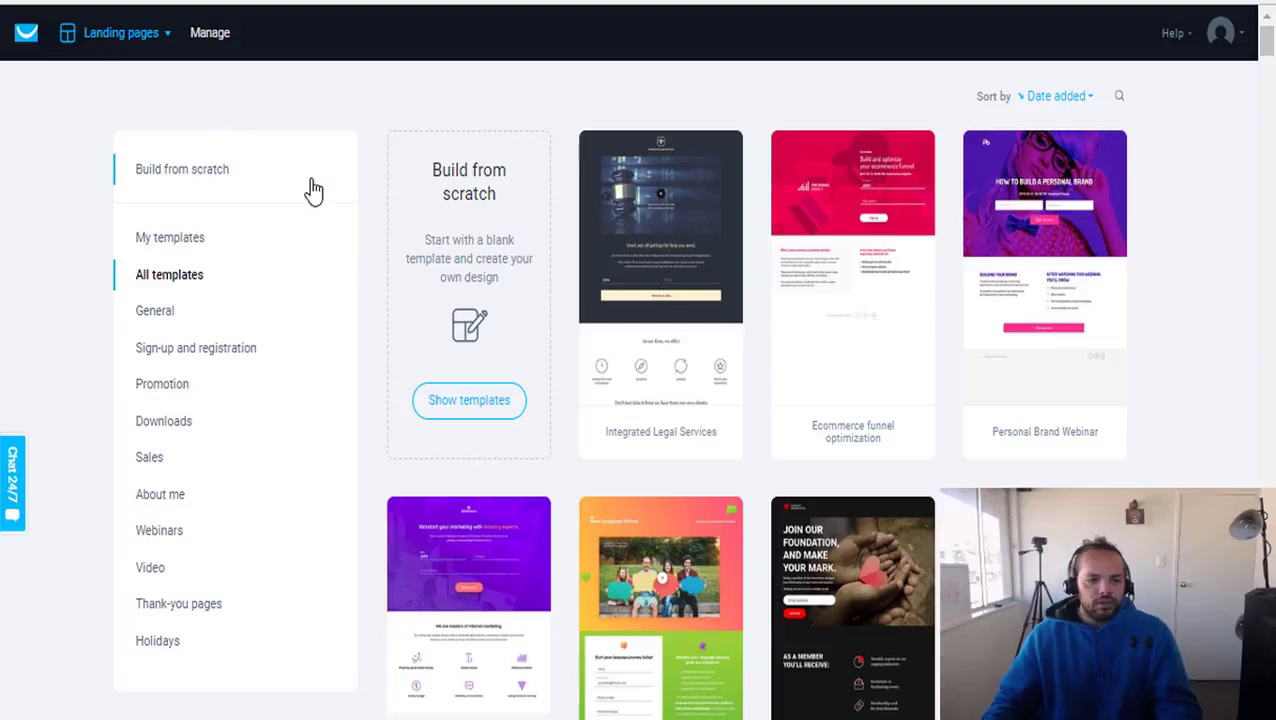
Step: Filter landing page templates to Downloads, e.g. Holiday Guide Download and Business Whitepaper
{"action": "scroll", "coordinate": [377, 110], "scroll_direction": "down", "scroll_amount": 10}
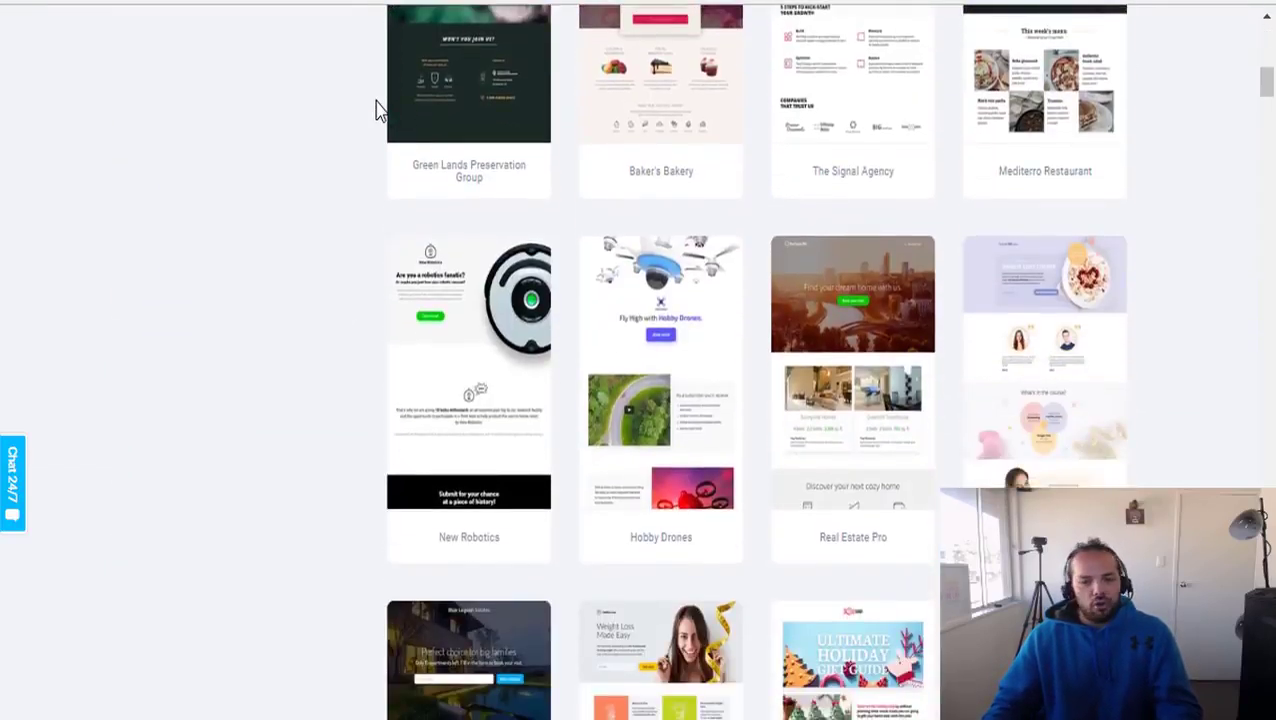
{"action": "scroll", "coordinate": [372, 110], "scroll_direction": "up", "scroll_amount": 10}
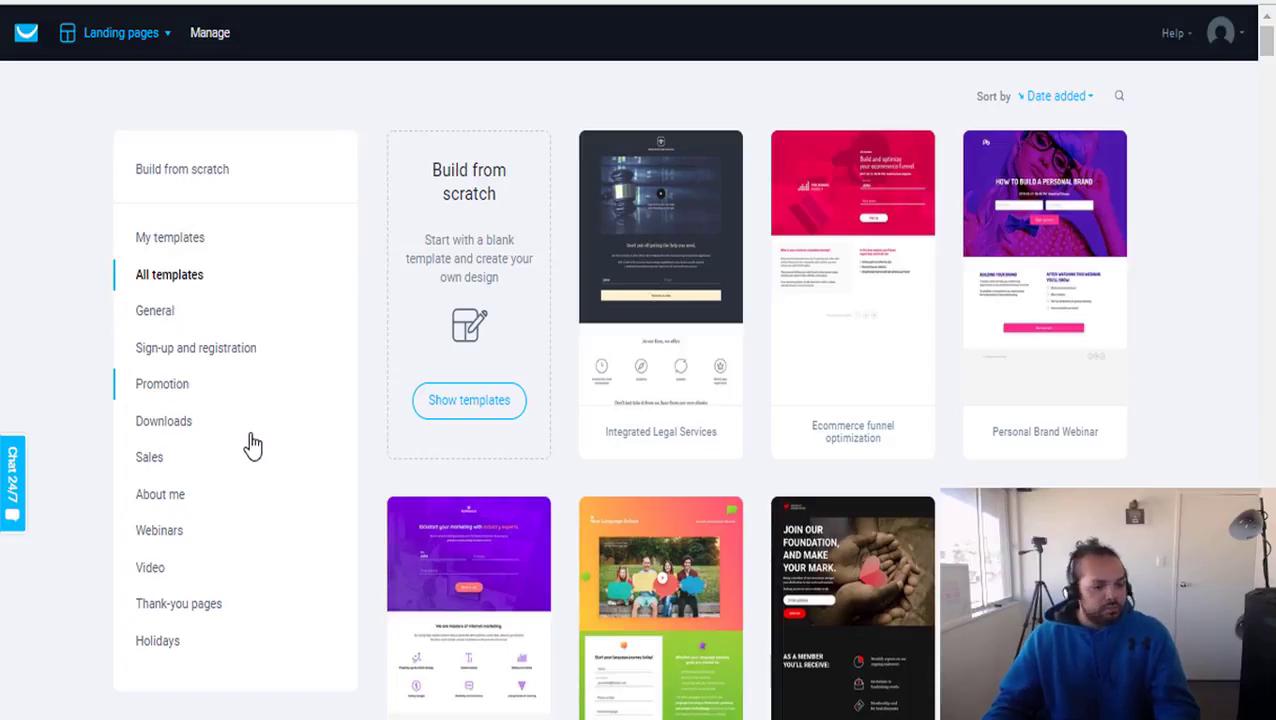
{"action": "left_click", "coordinate": [165, 420]}
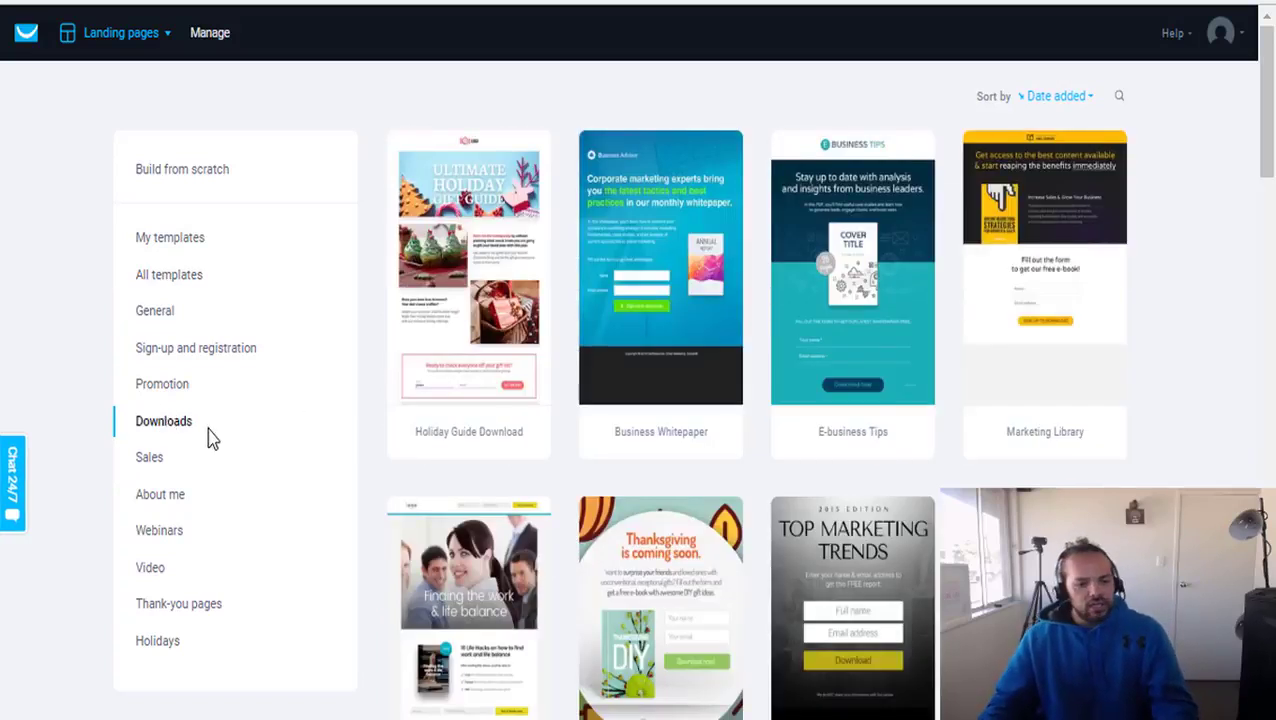
{"action": "scroll", "coordinate": [1260, 362], "scroll_direction": "down", "scroll_amount": 1}
{"action": "scroll", "coordinate": [1260, 362], "scroll_direction": "down", "scroll_amount": 3}
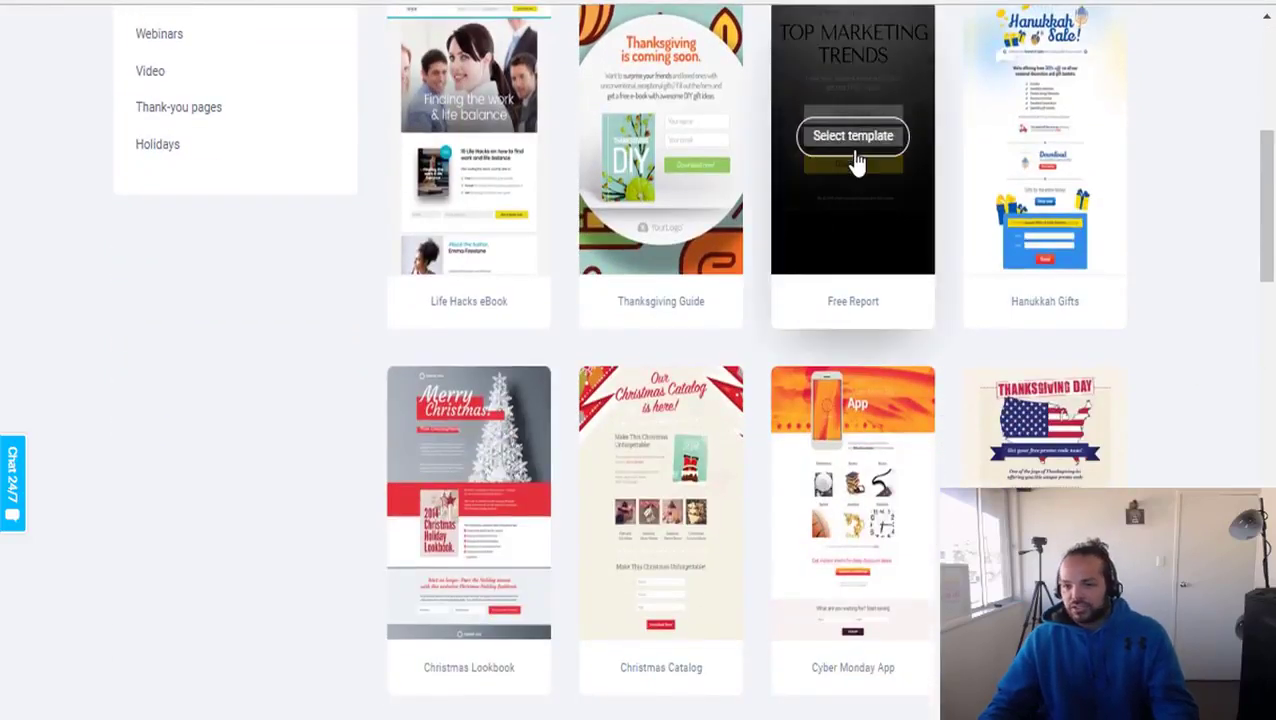
Step: Create a landing page named 'test' from the Free Report template
{"action": "left_click", "coordinate": [856, 137]}
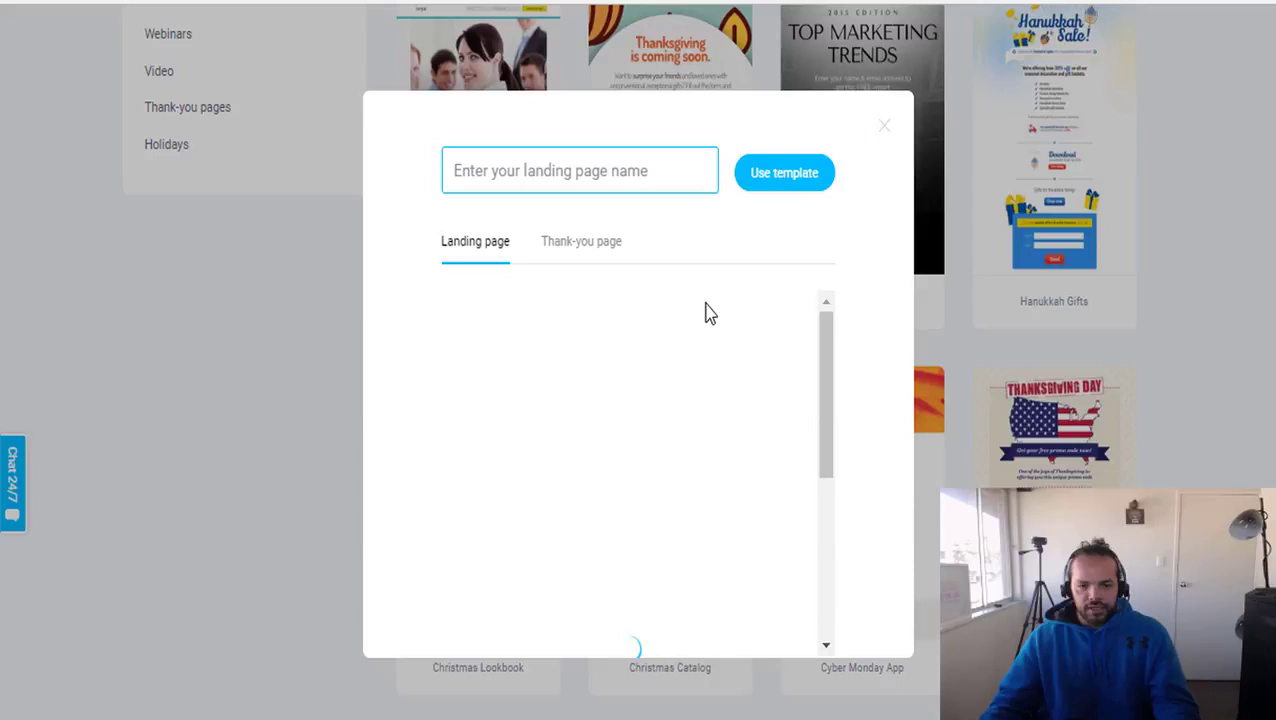
{"action": "type", "text": "test"}
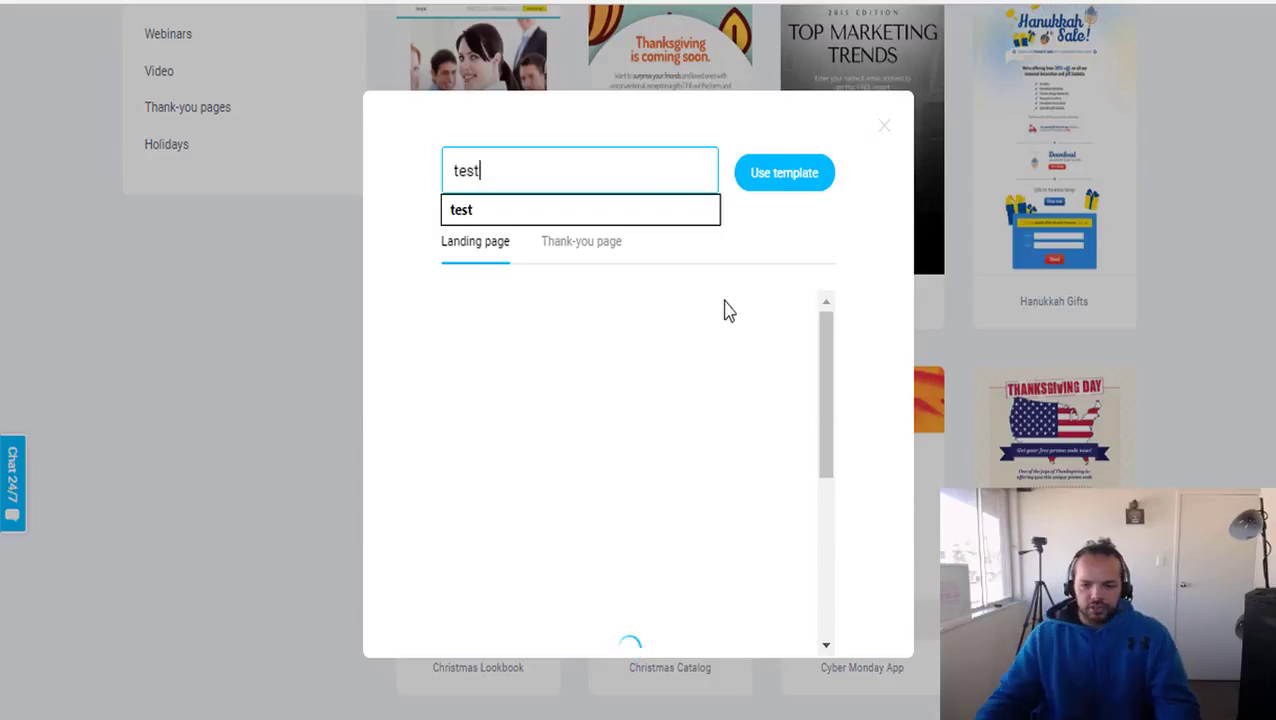
{"action": "left_click", "coordinate": [777, 186]}
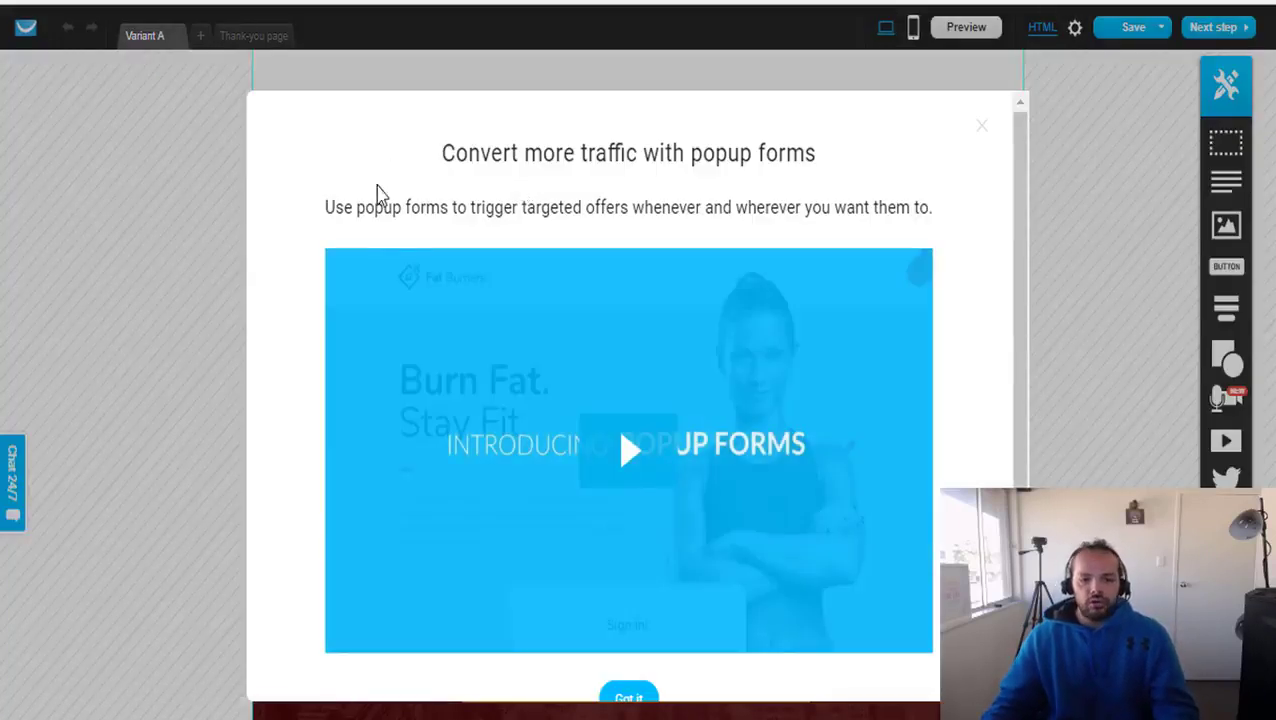
Step: Dismiss the popup forms announcement, glance at the thank-you page, and return to Variant A
{"action": "left_click", "coordinate": [252, 37]}
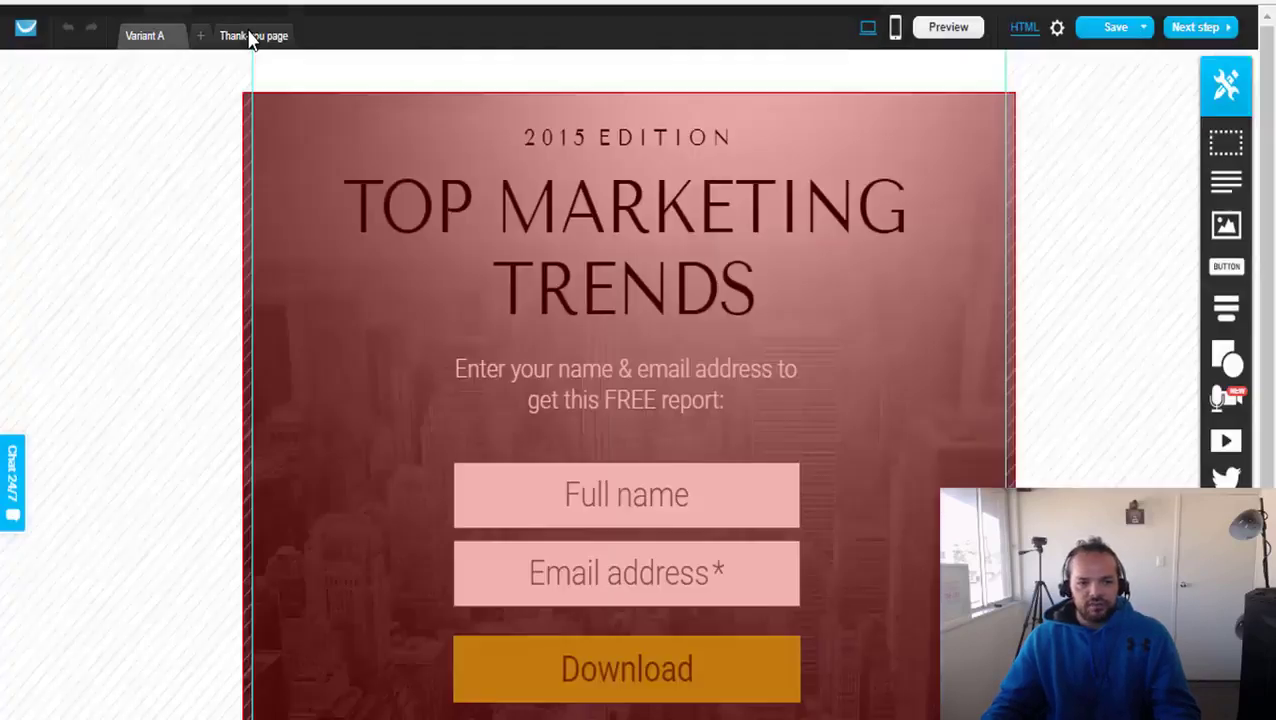
{"action": "left_click", "coordinate": [255, 38]}
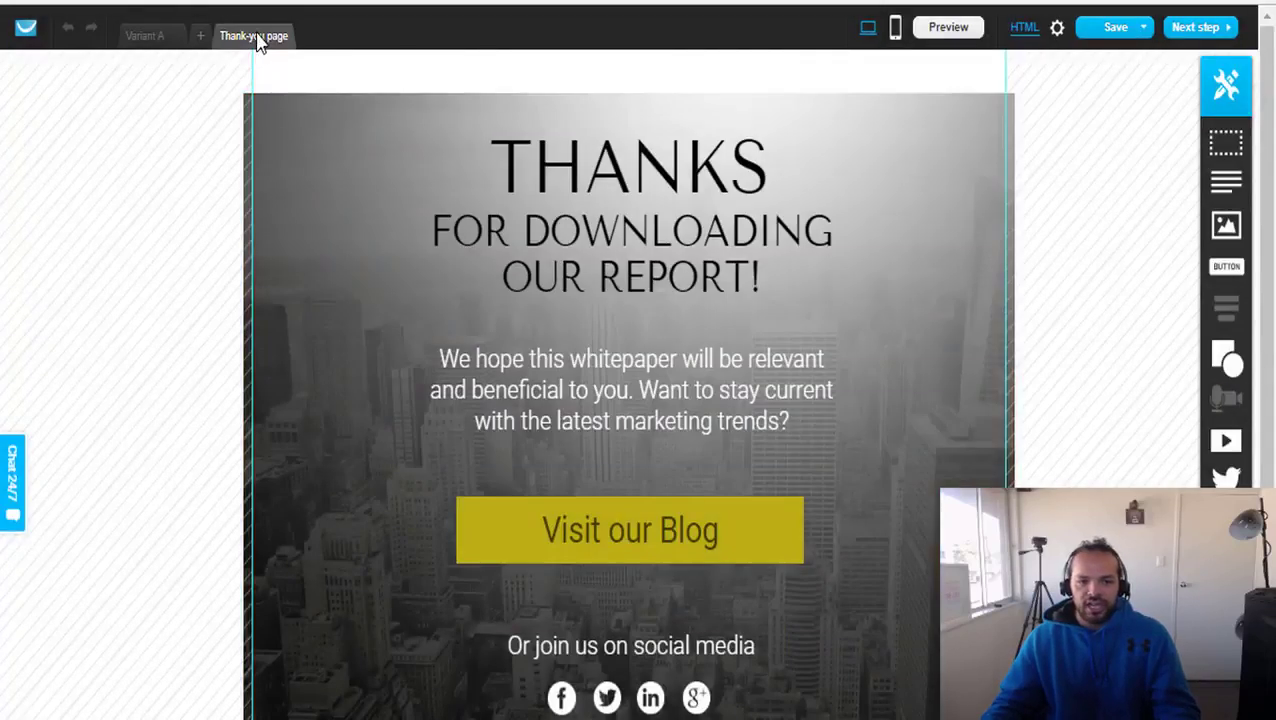
{"action": "left_click", "coordinate": [150, 36]}
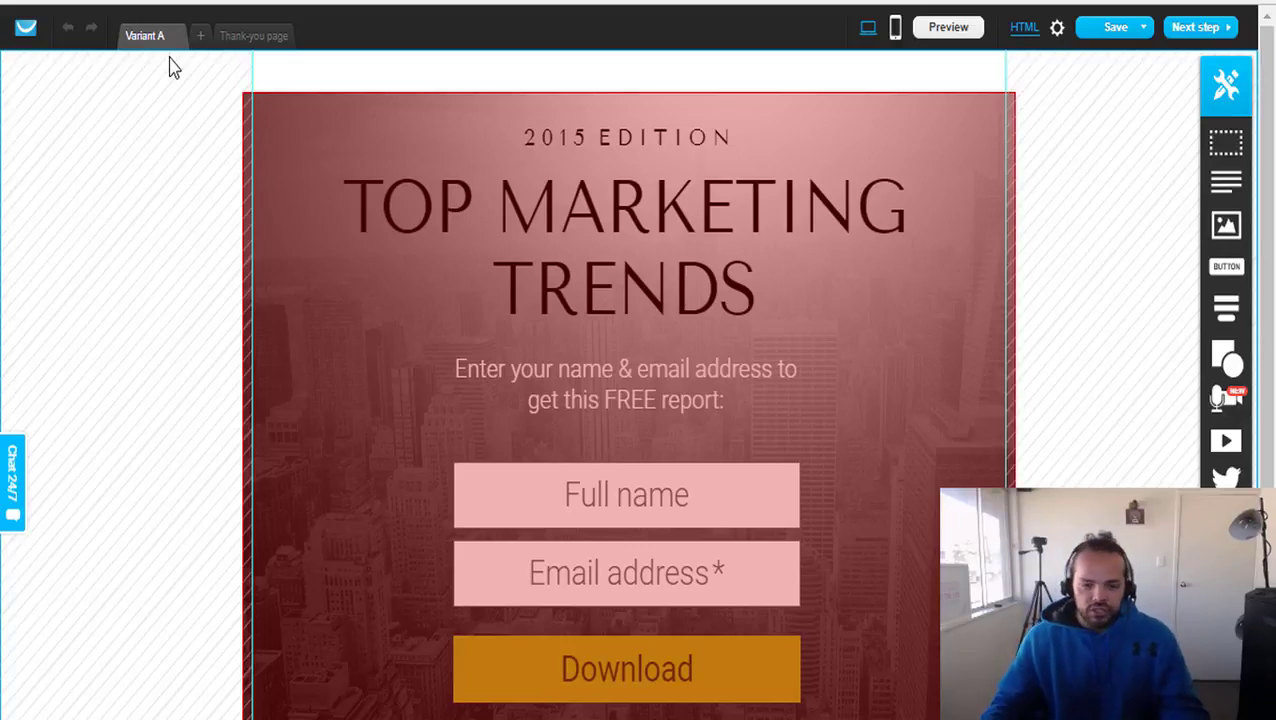
Step: Open the TOP MARKETING TRENDS heading for editing, then leave it unchanged
{"action": "scroll", "coordinate": [105, 194], "scroll_direction": "down", "scroll_amount": 2}
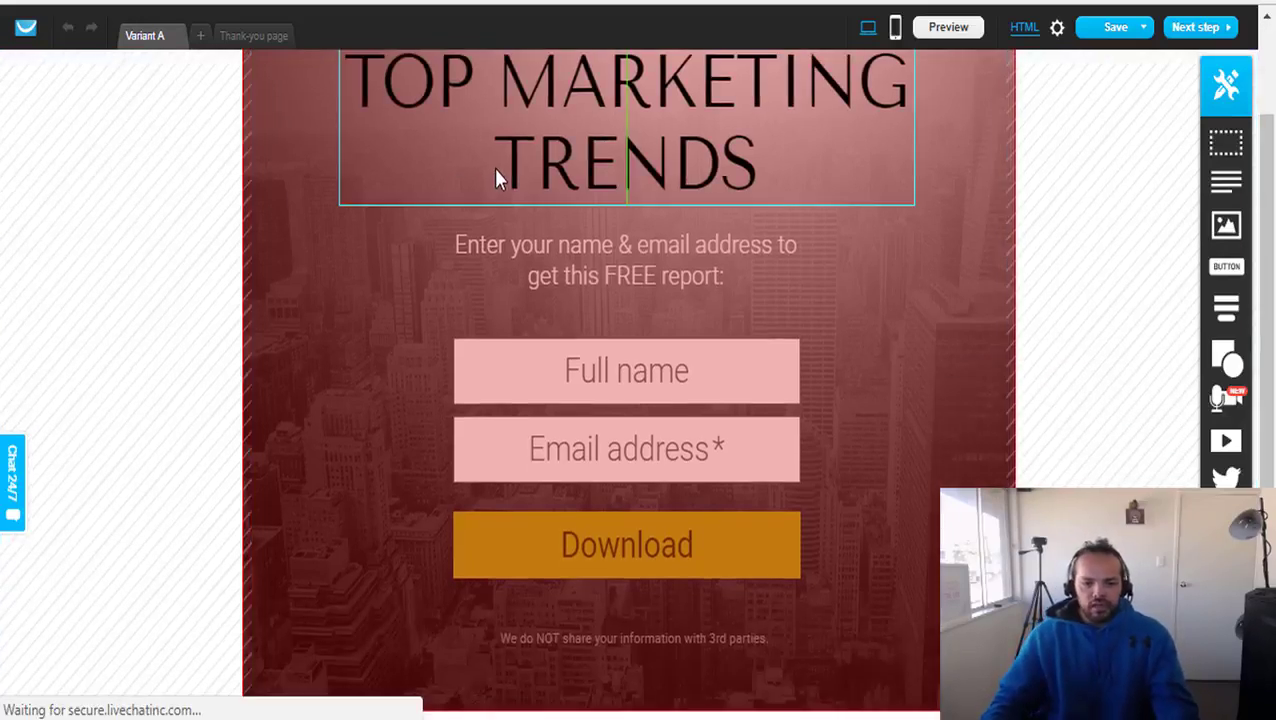
{"action": "left_click", "coordinate": [497, 177]}
{"action": "scroll", "coordinate": [496, 176], "scroll_direction": "up", "scroll_amount": 2}
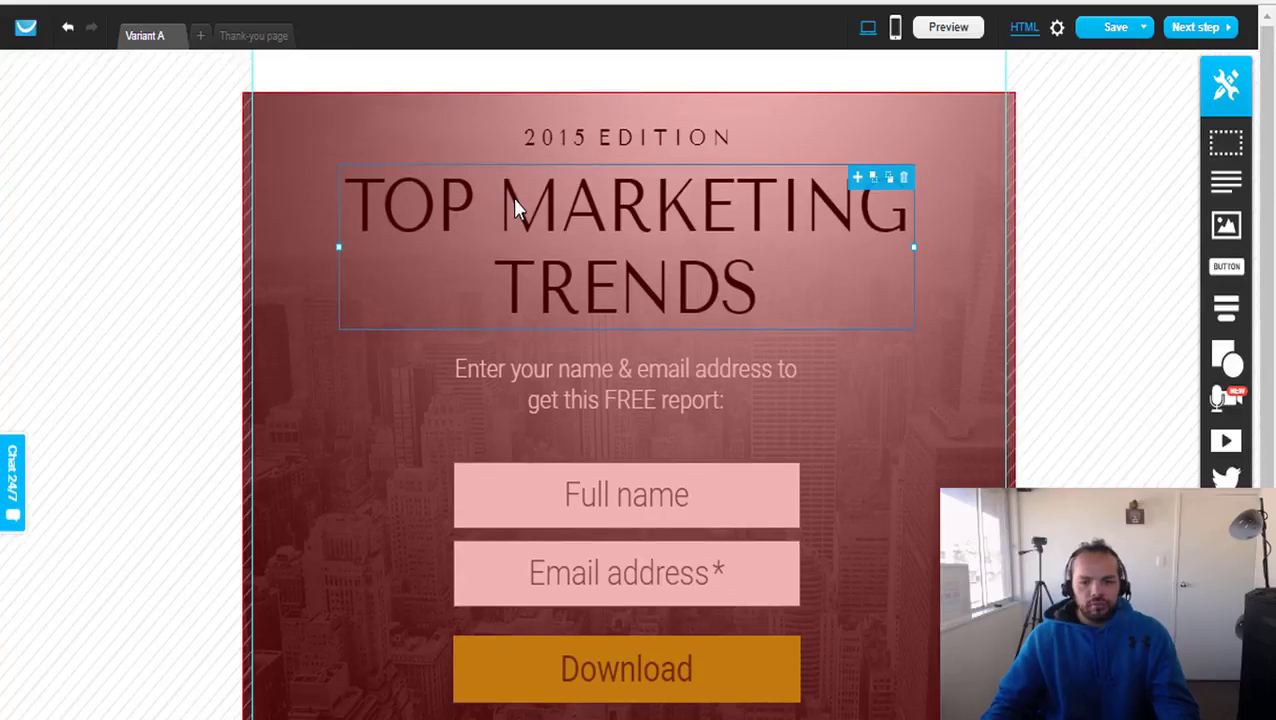
{"action": "double_click", "coordinate": [512, 197]}
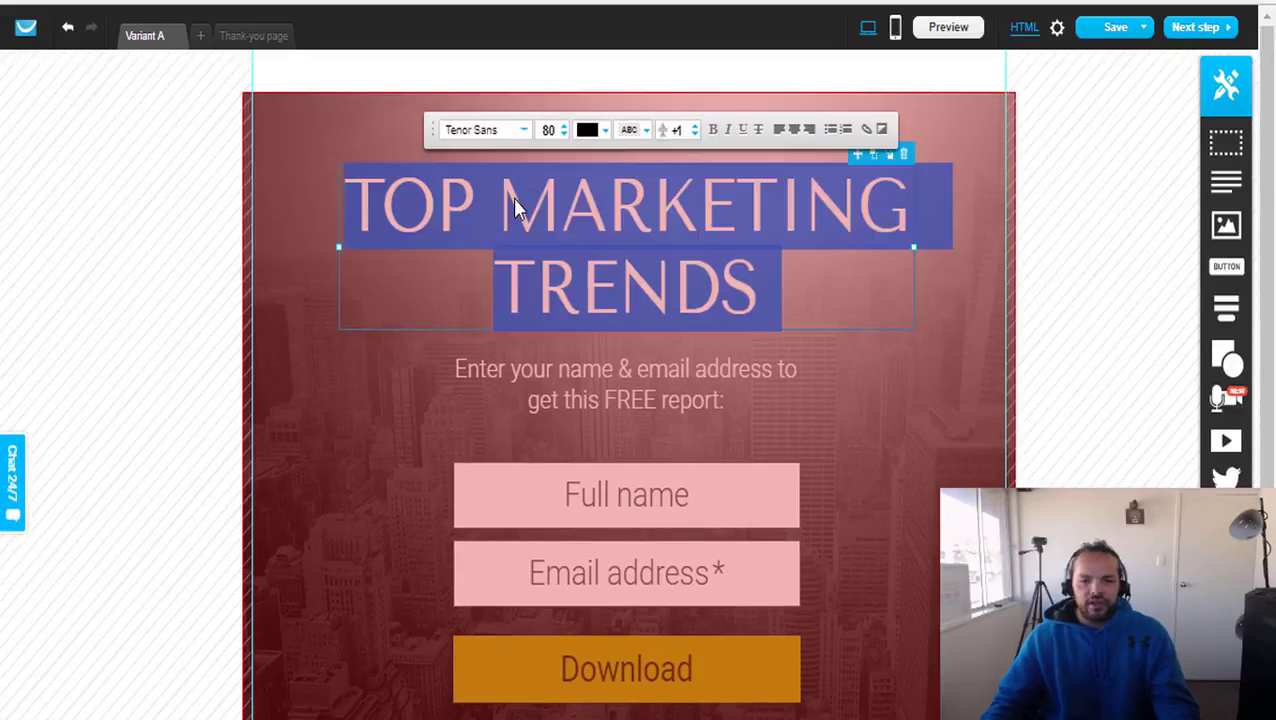
{"action": "left_click", "coordinate": [470, 251]}
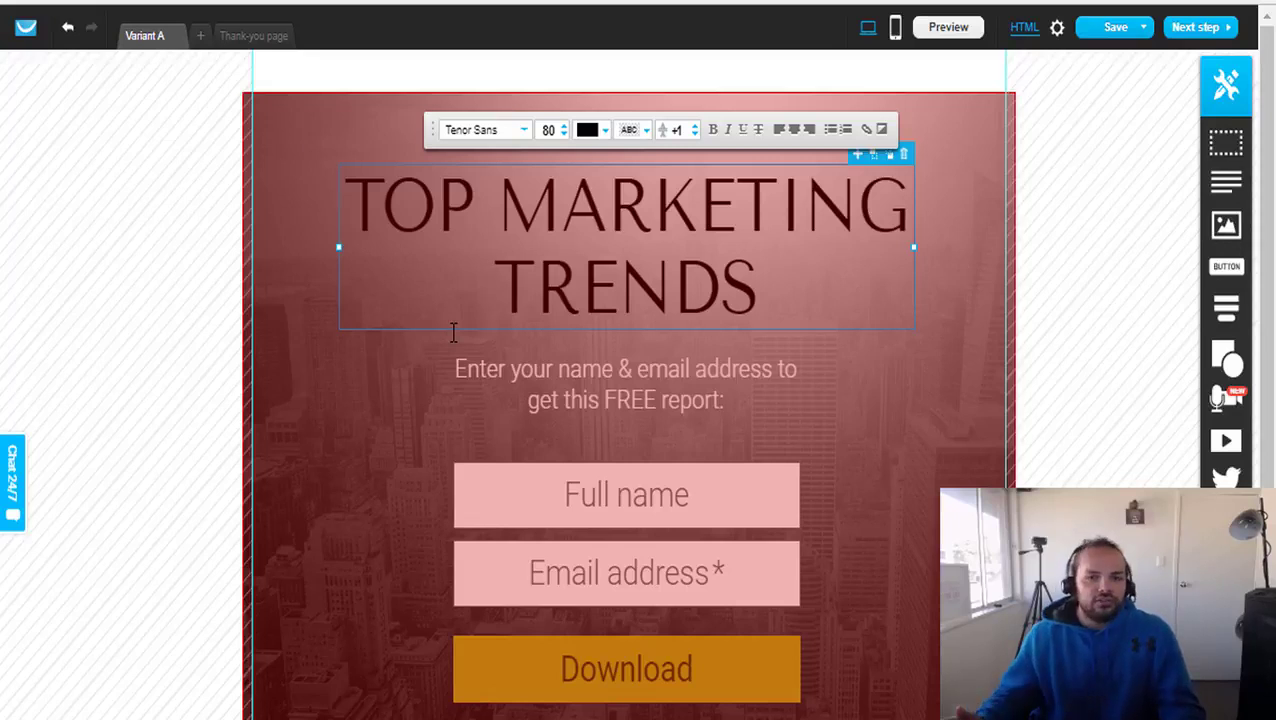
{"action": "left_click", "coordinate": [1045, 380]}
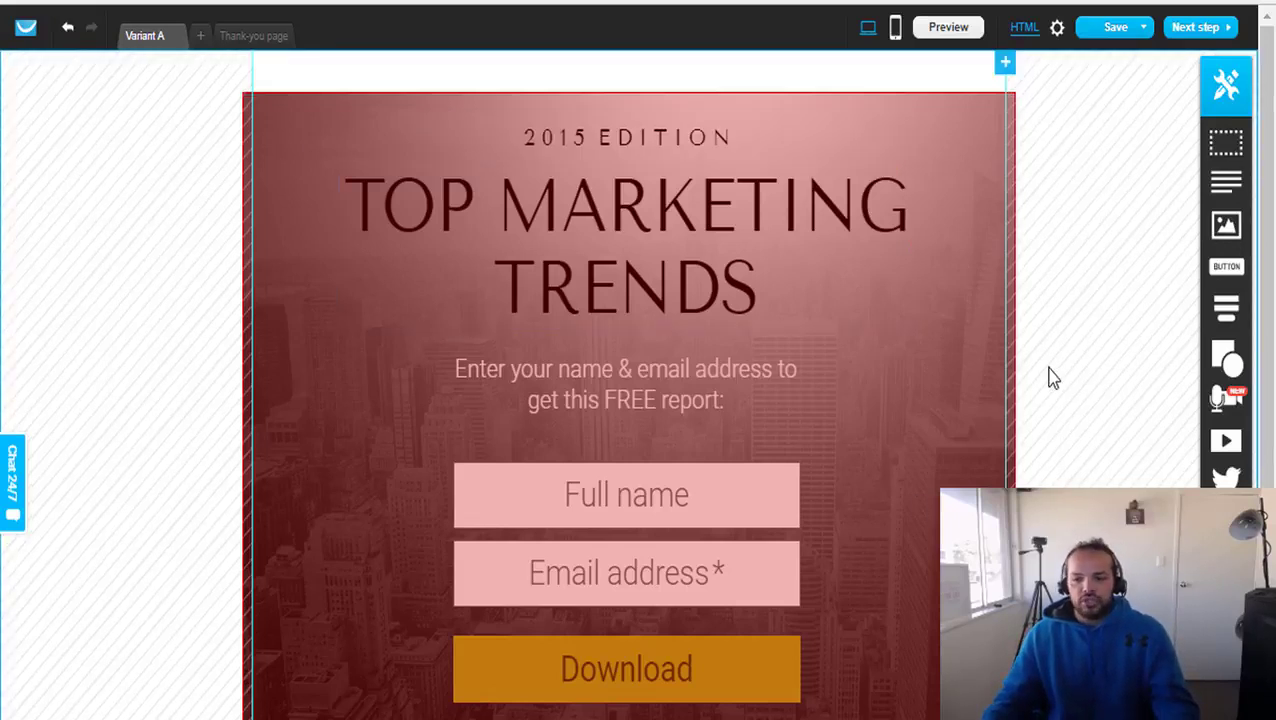
Step: Change the 2015 EDITION line to 2018 EDITION
{"action": "left_click", "coordinate": [658, 134]}
{"action": "left_click", "coordinate": [620, 143]}
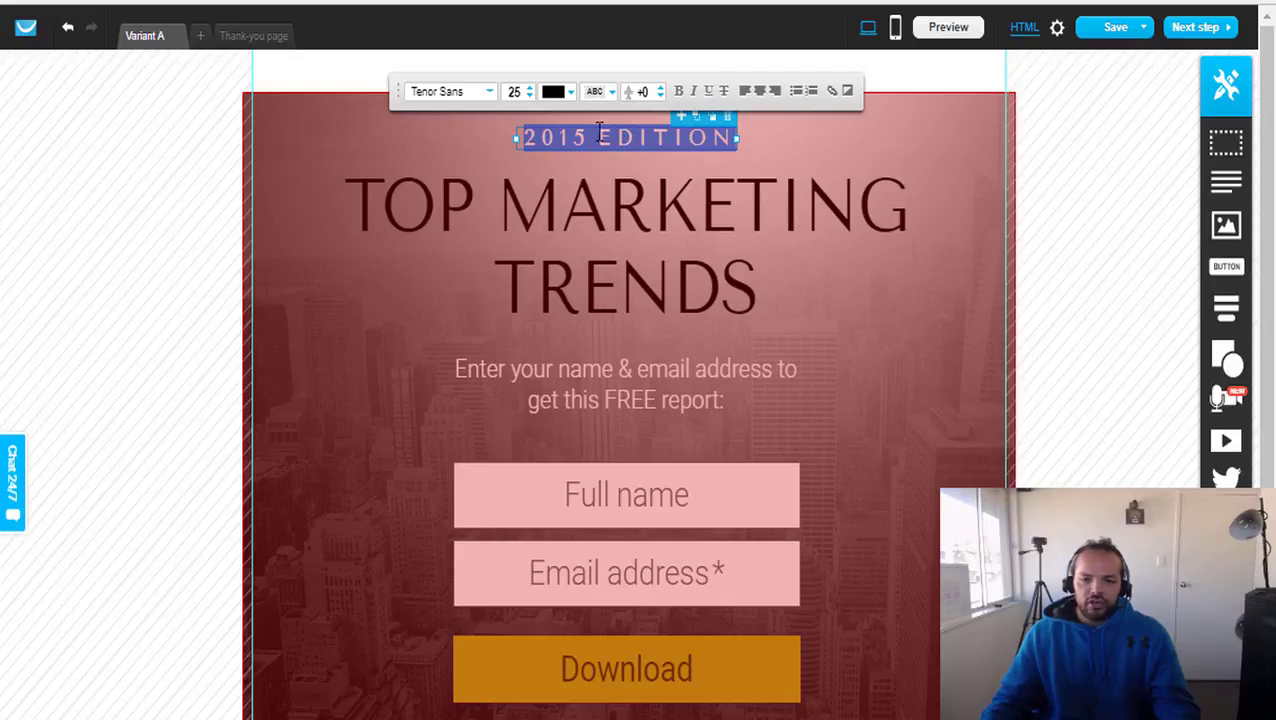
{"action": "left_click", "coordinate": [587, 140]}
{"action": "key", "text": "BackSpace"}
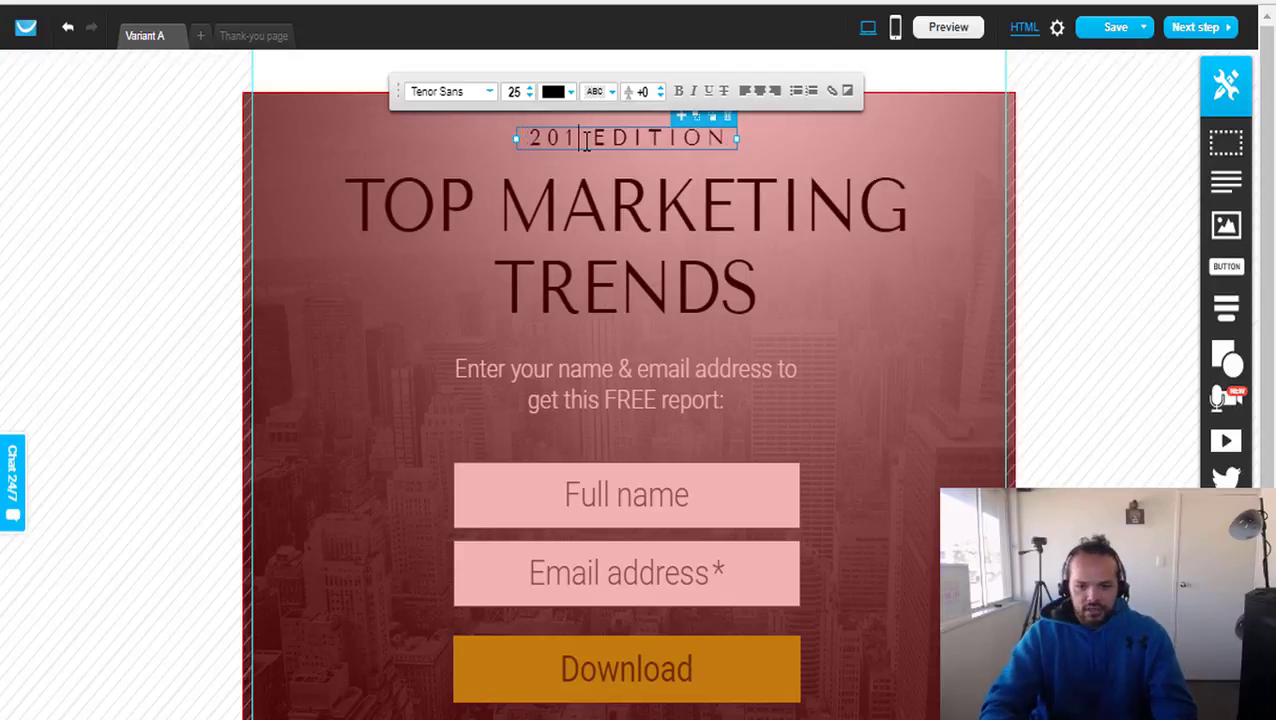
{"action": "type", "text": "8"}
Step: Delete the word 'name' from the intro text and finish editing
{"action": "left_click", "coordinate": [580, 205]}
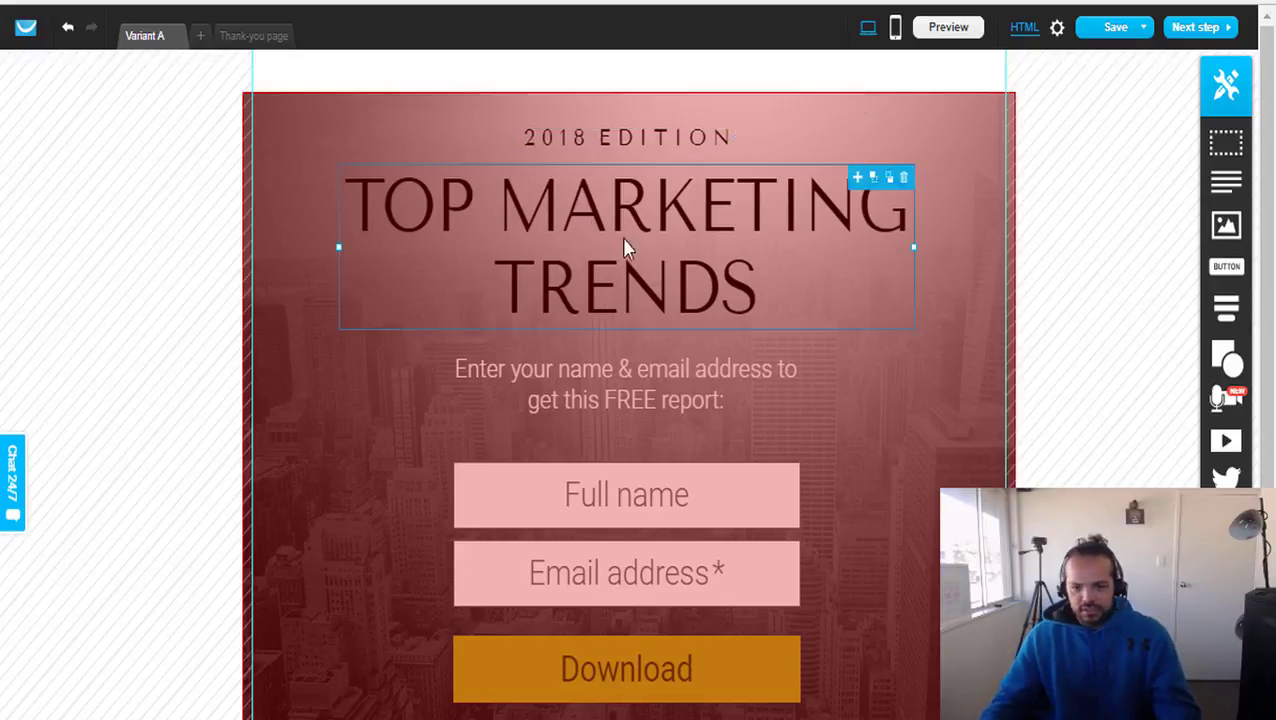
{"action": "double_click", "coordinate": [724, 259]}
{"action": "left_click", "coordinate": [724, 259]}
{"action": "scroll", "coordinate": [740, 268], "scroll_direction": "down", "scroll_amount": 2}
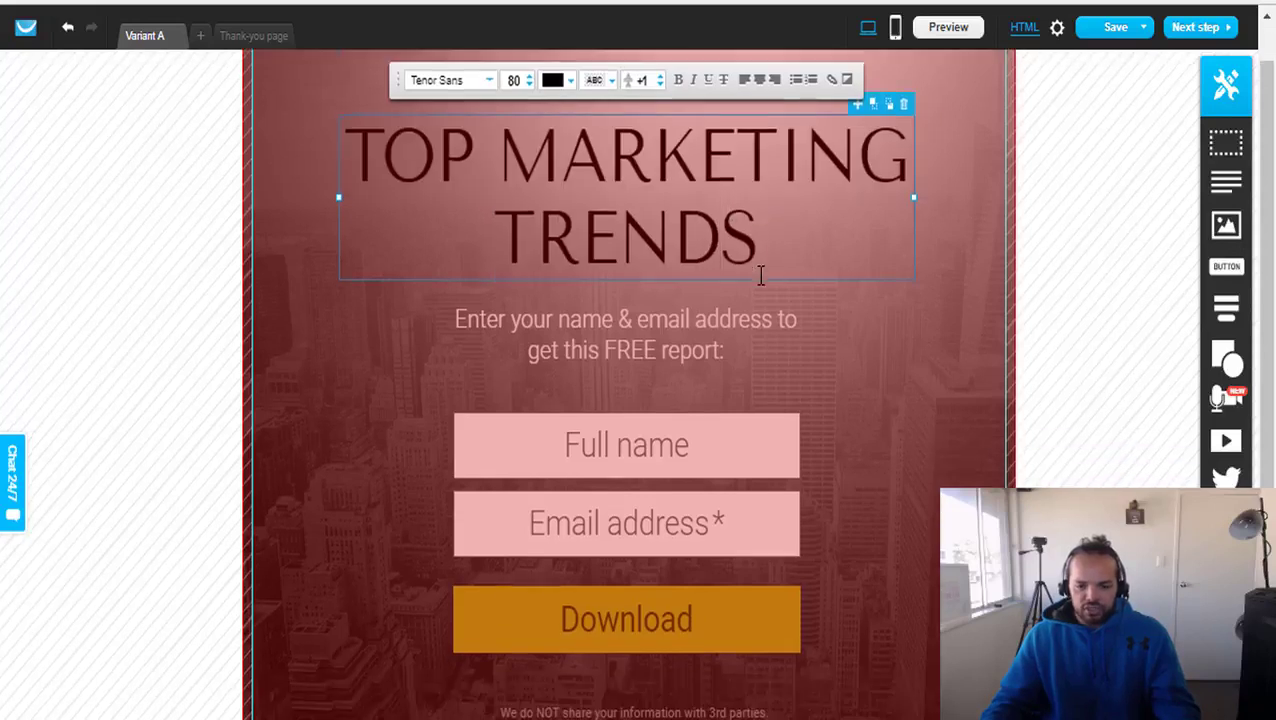
{"action": "left_click", "coordinate": [710, 287]}
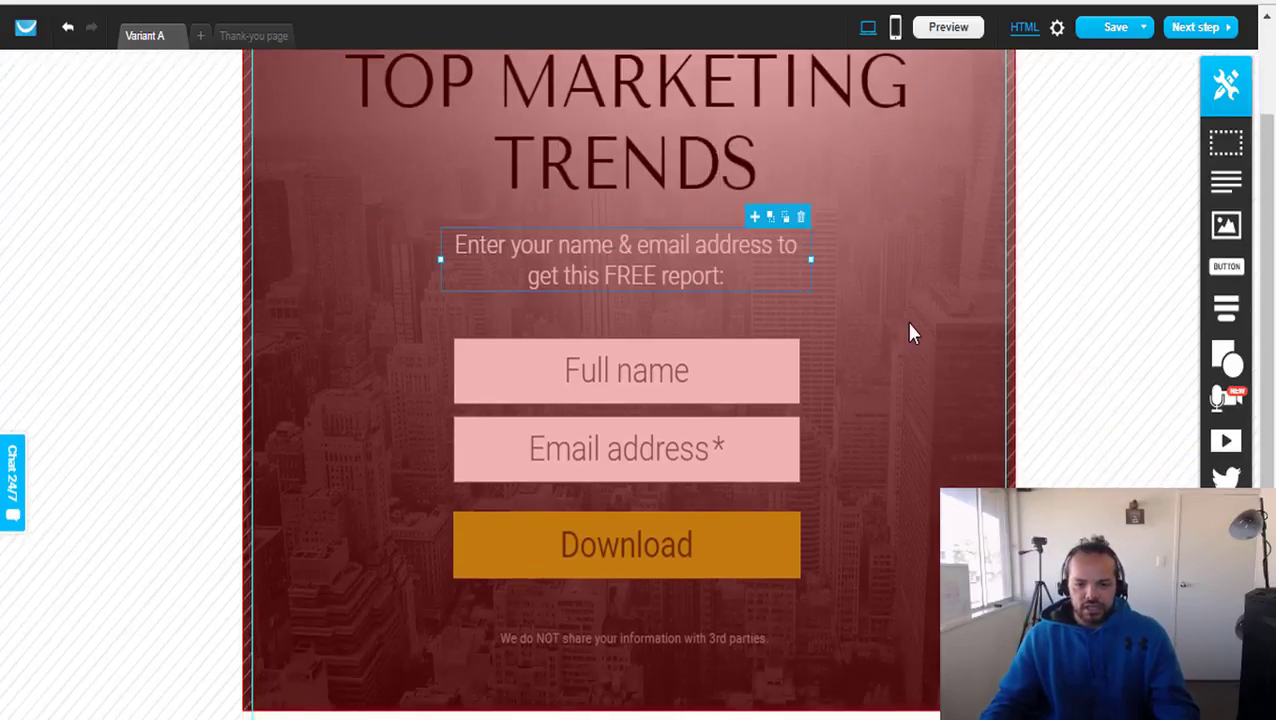
{"action": "scroll", "coordinate": [905, 325], "scroll_direction": "down", "scroll_amount": 2}
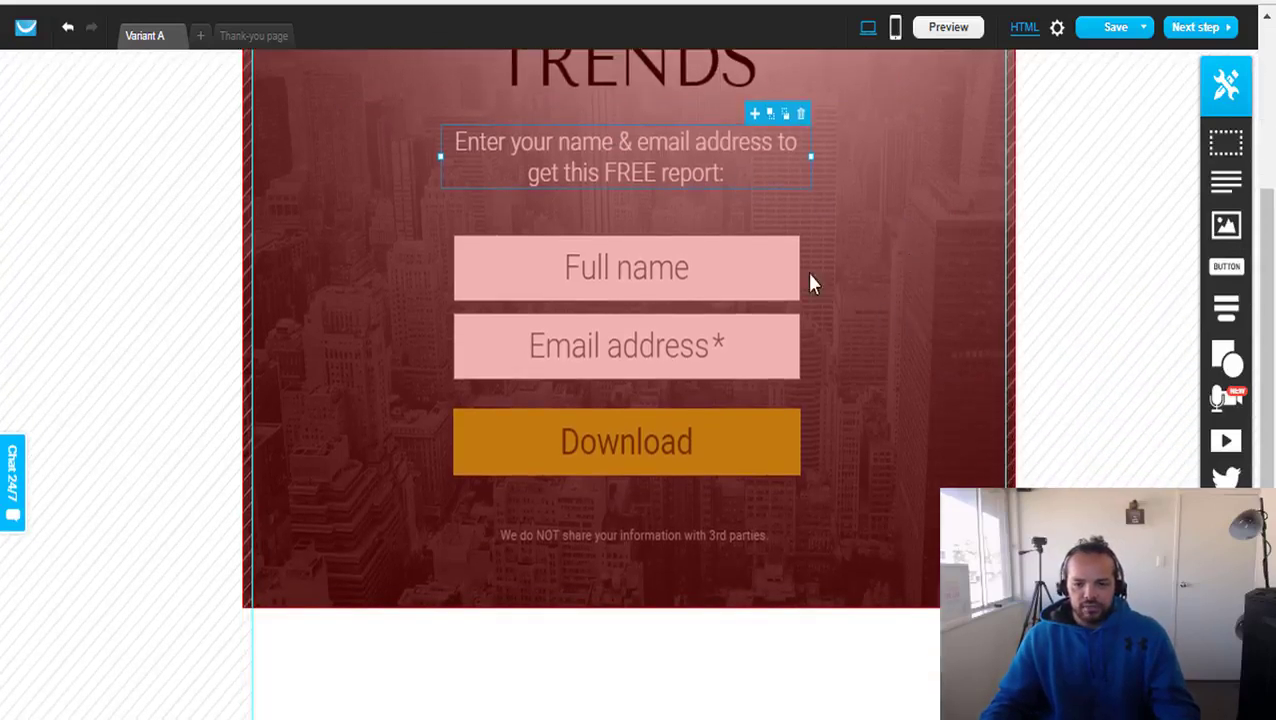
{"action": "double_click", "coordinate": [602, 148]}
{"action": "left_click", "coordinate": [580, 142]}
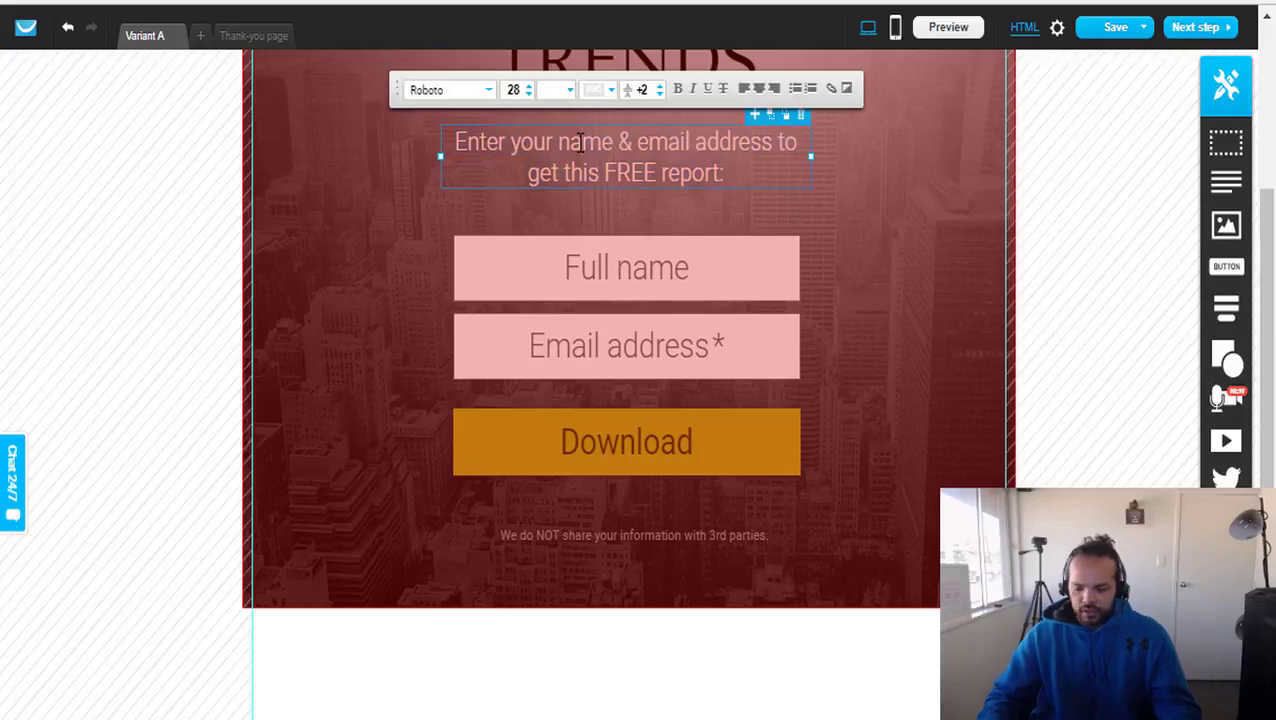
{"action": "key", "text": "BackSpace"}
{"action": "key", "text": "Delete"}
{"action": "key", "text": "Delete"}
{"action": "key", "text": "Delete"}
{"action": "key", "text": "Delete"}
{"action": "key", "text": "Delete"}
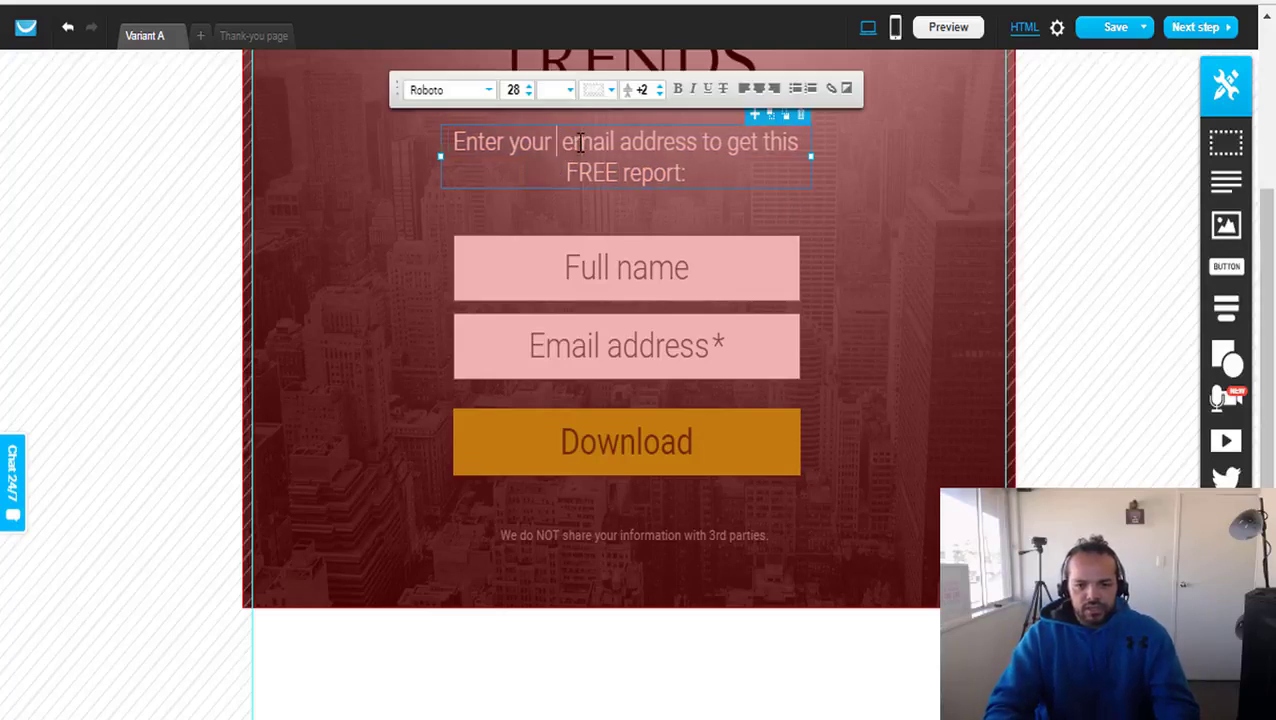
{"action": "left_click", "coordinate": [627, 258]}
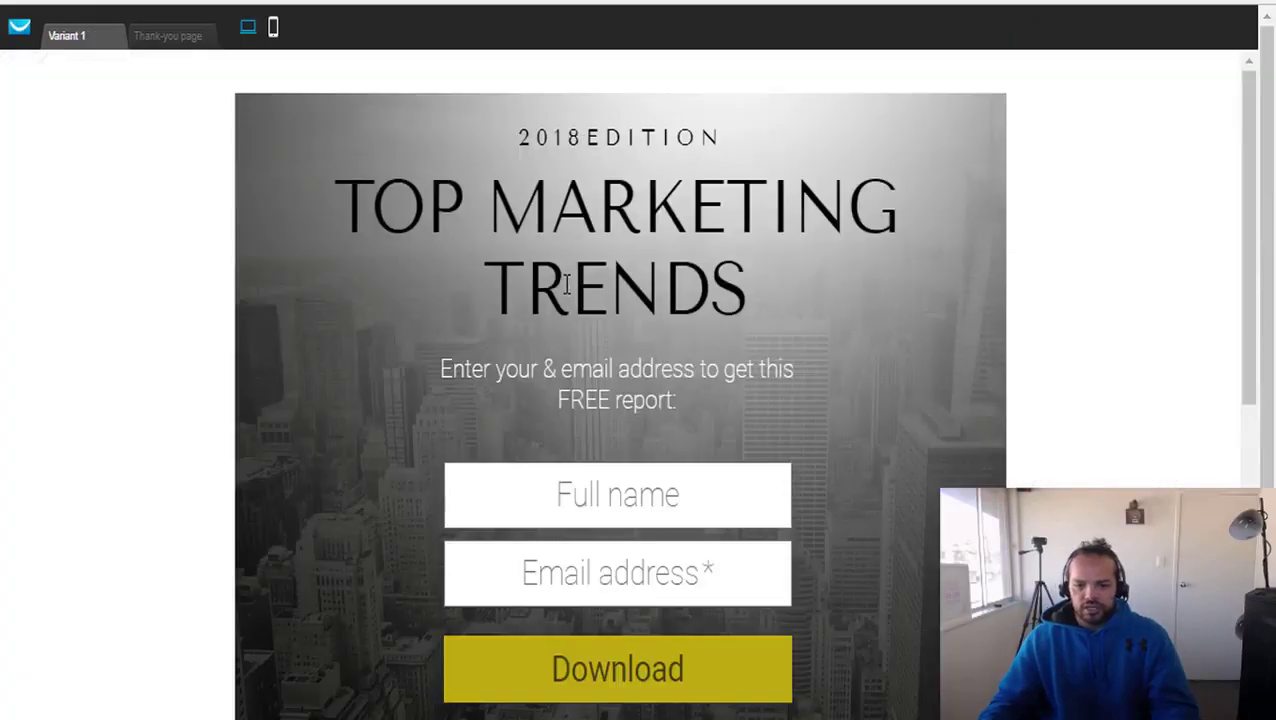
{"action": "scroll", "coordinate": [566, 285], "scroll_direction": "down", "scroll_amount": 1}
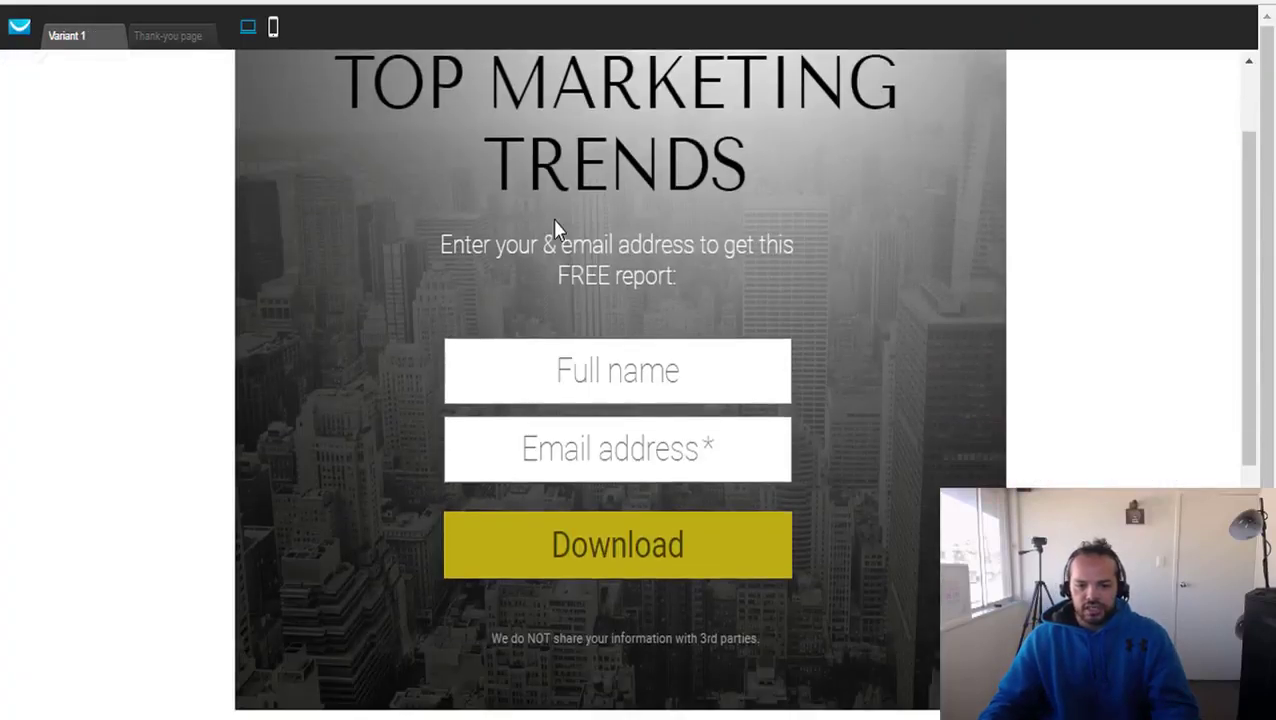
{"action": "scroll", "coordinate": [554, 255], "scroll_direction": "down", "scroll_amount": 3}
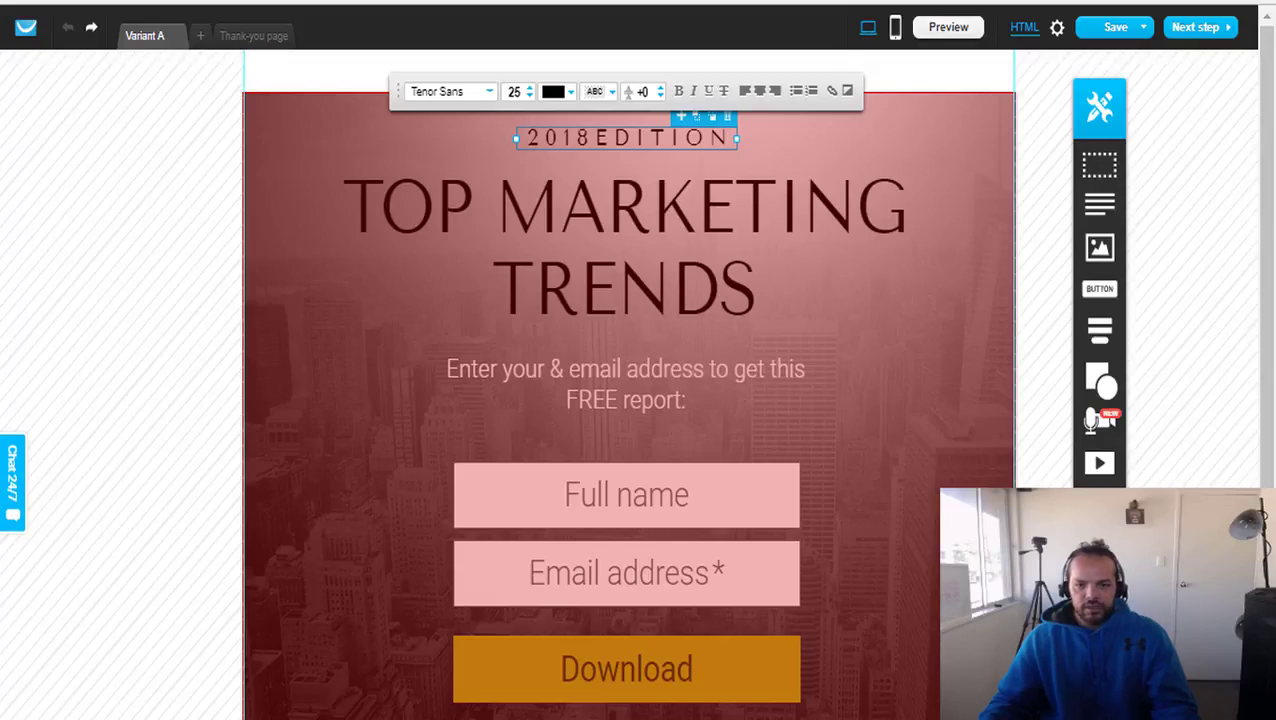
{"action": "left_click", "coordinate": [248, 57]}
Step: Review the Thank-you page and its Visit our Blog button
{"action": "left_click", "coordinate": [252, 36]}
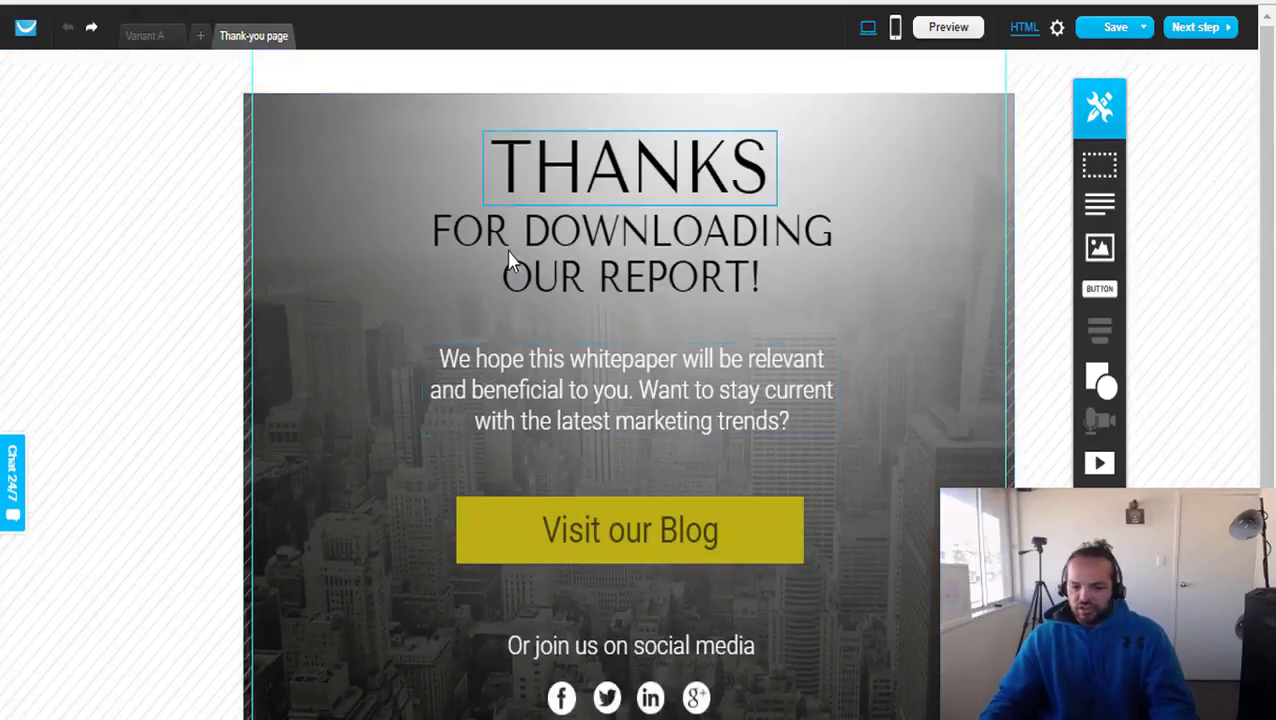
{"action": "scroll", "coordinate": [531, 283], "scroll_direction": "down", "scroll_amount": 3}
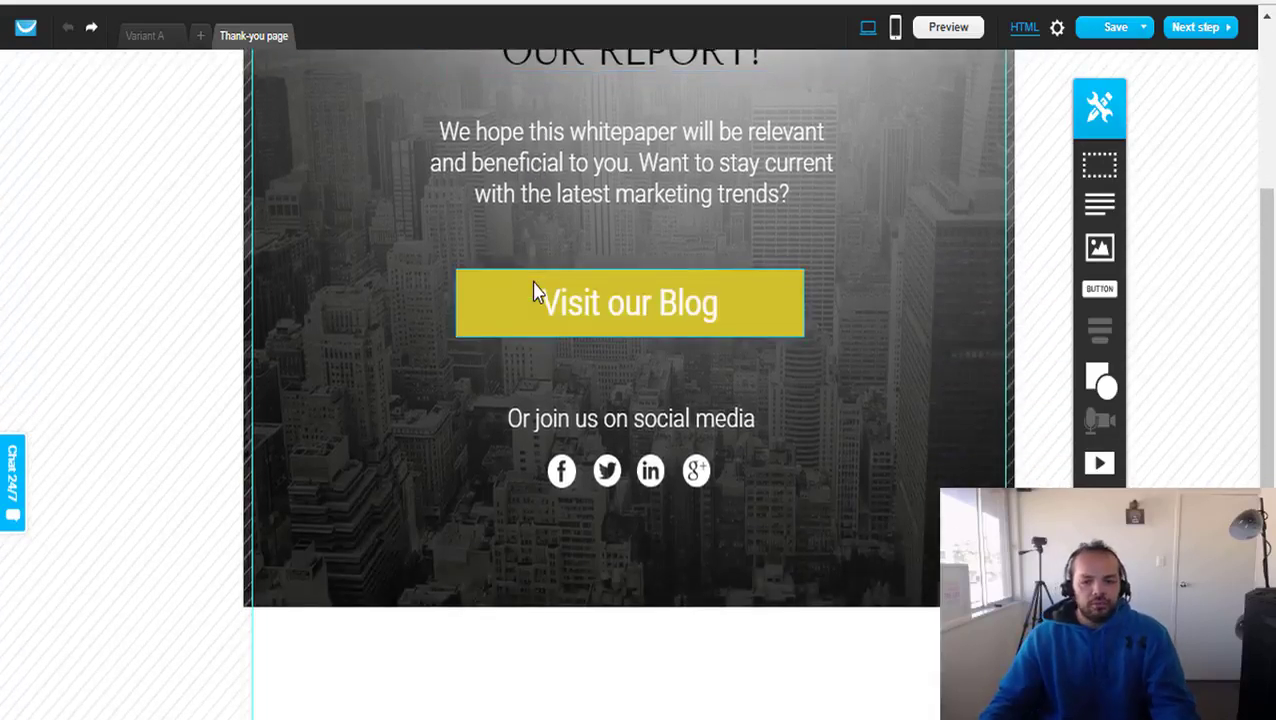
{"action": "scroll", "coordinate": [531, 283], "scroll_direction": "up", "scroll_amount": 2}
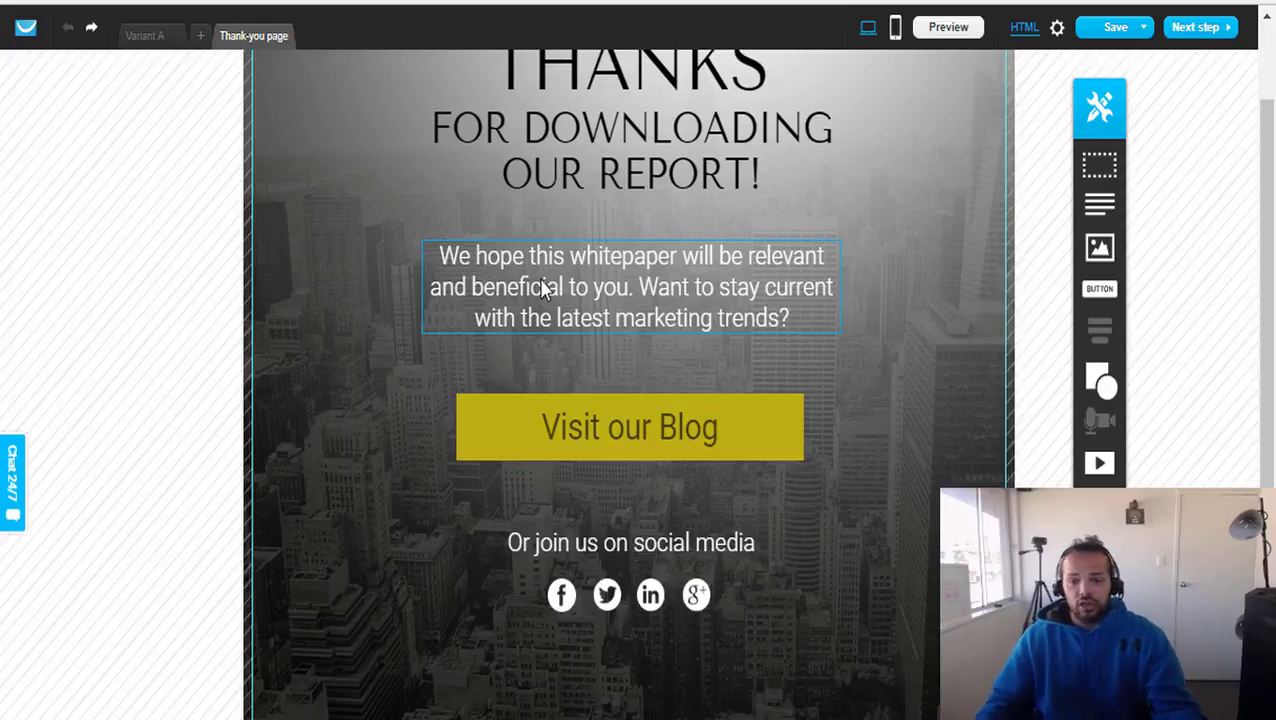
{"action": "scroll", "coordinate": [535, 283], "scroll_direction": "up", "scroll_amount": 1}
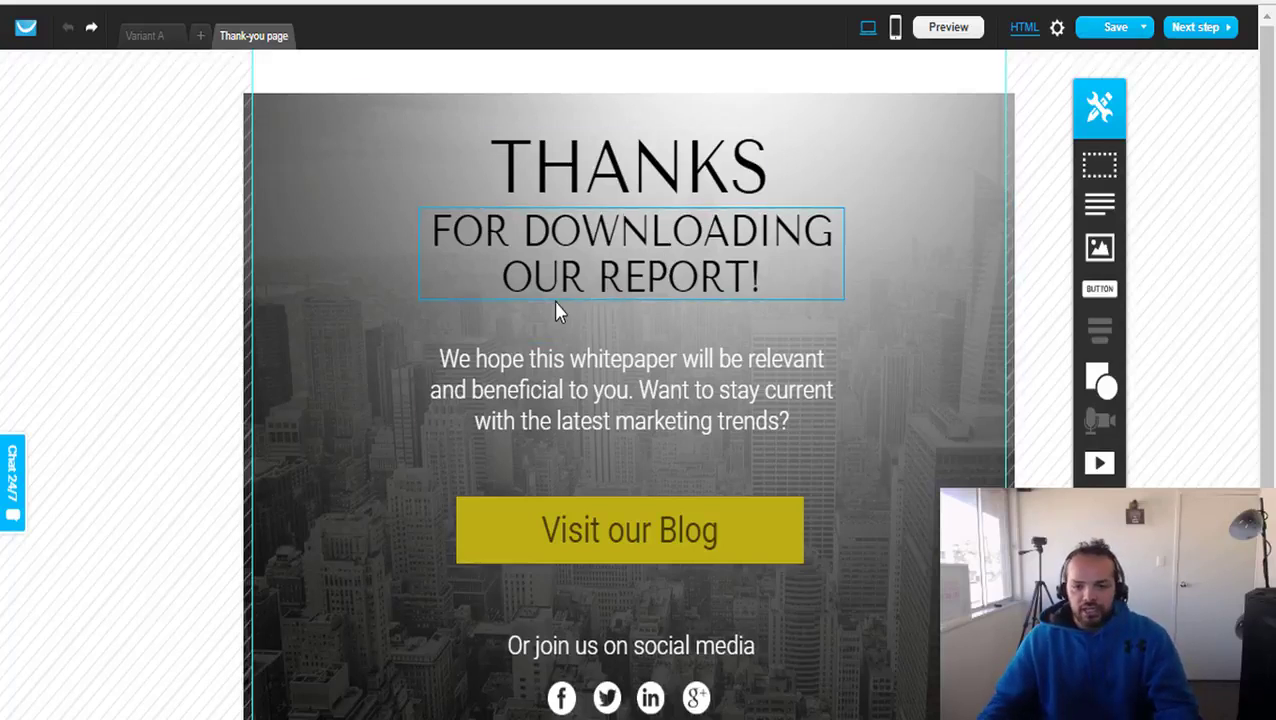
{"action": "scroll", "coordinate": [555, 413], "scroll_direction": "down", "scroll_amount": 1}
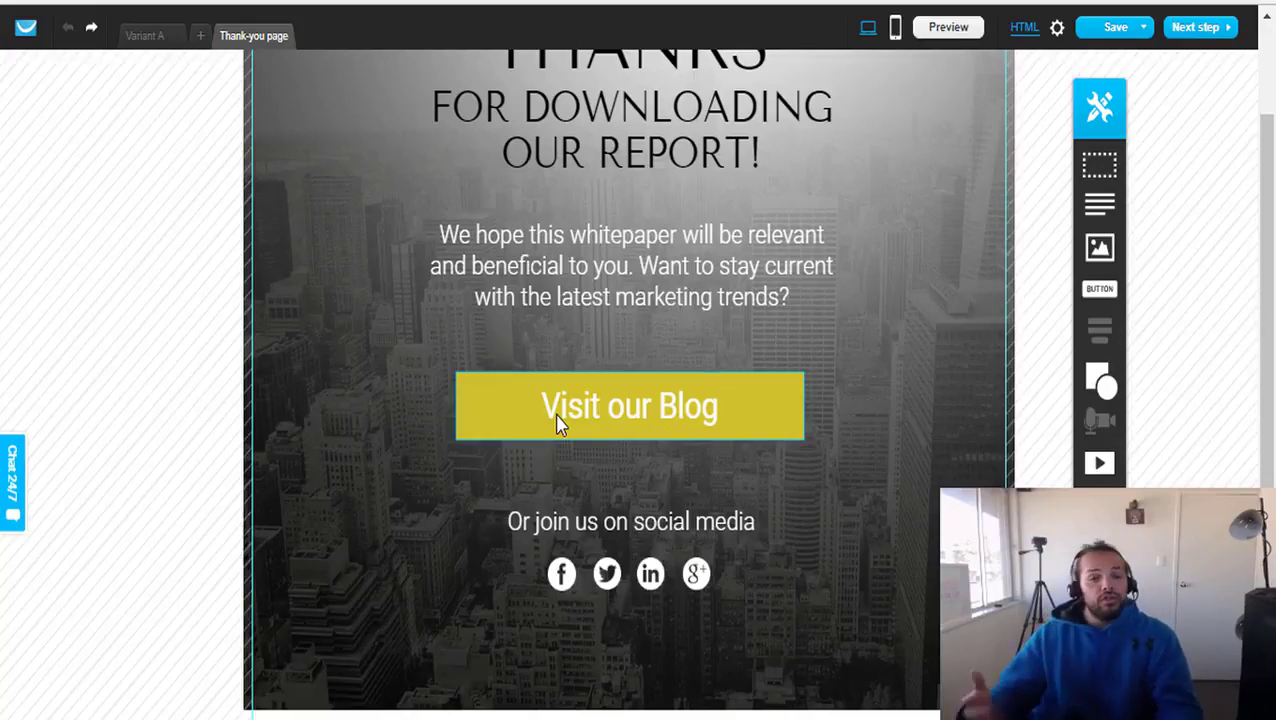
{"action": "left_click", "coordinate": [545, 401]}
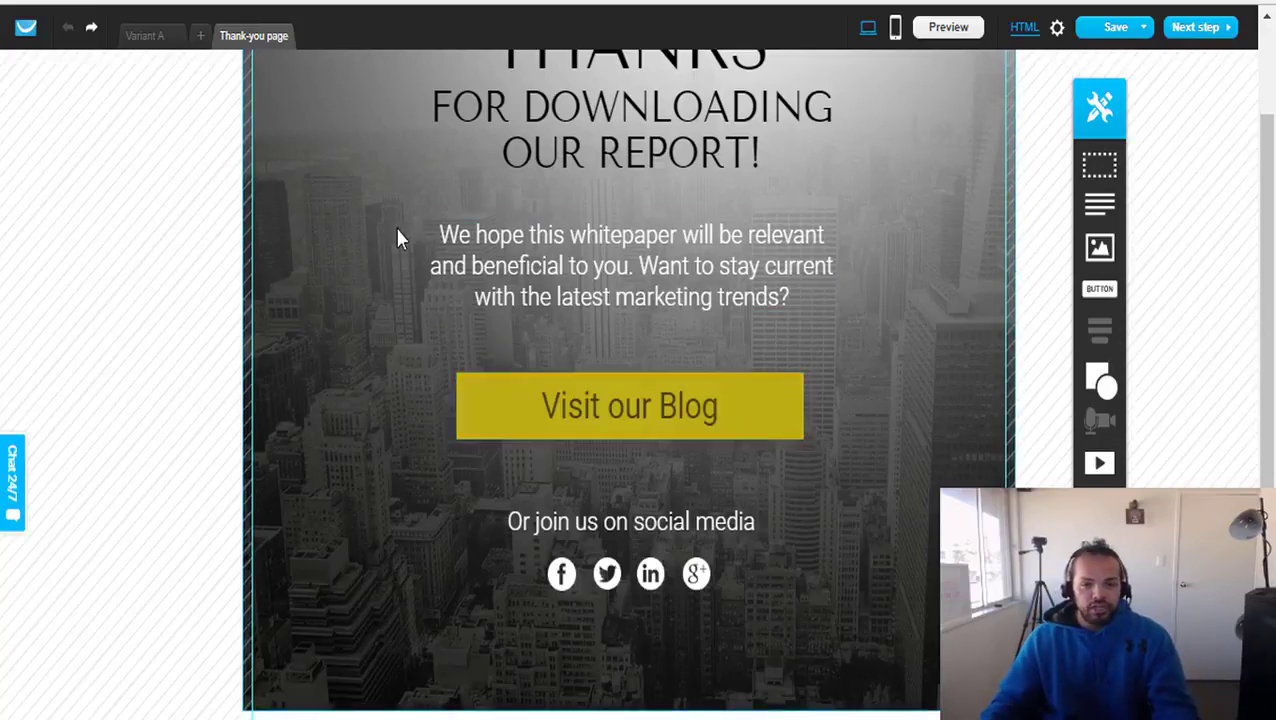
Step: Return to Variant A and display it in the mobile layout
{"action": "scroll", "coordinate": [397, 230], "scroll_direction": "up", "scroll_amount": 1}
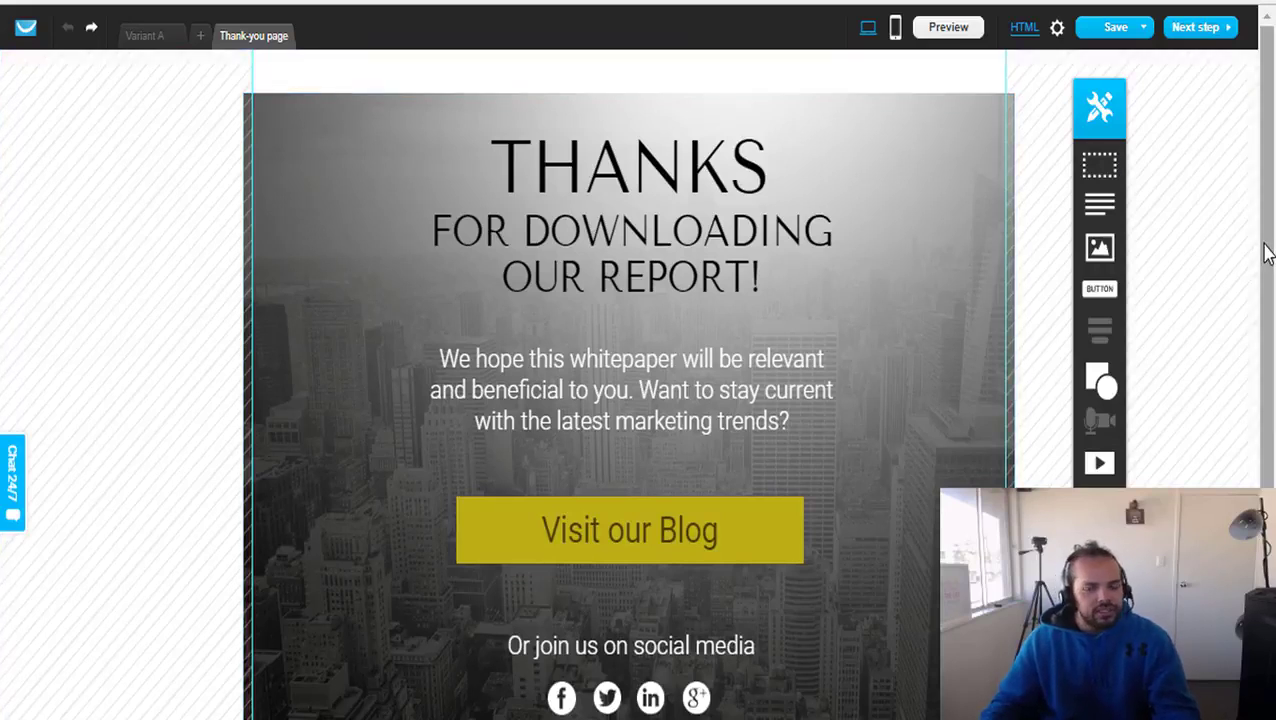
{"action": "left_click_drag", "start_coordinate": [1272, 343], "coordinate": [1272, 388]}
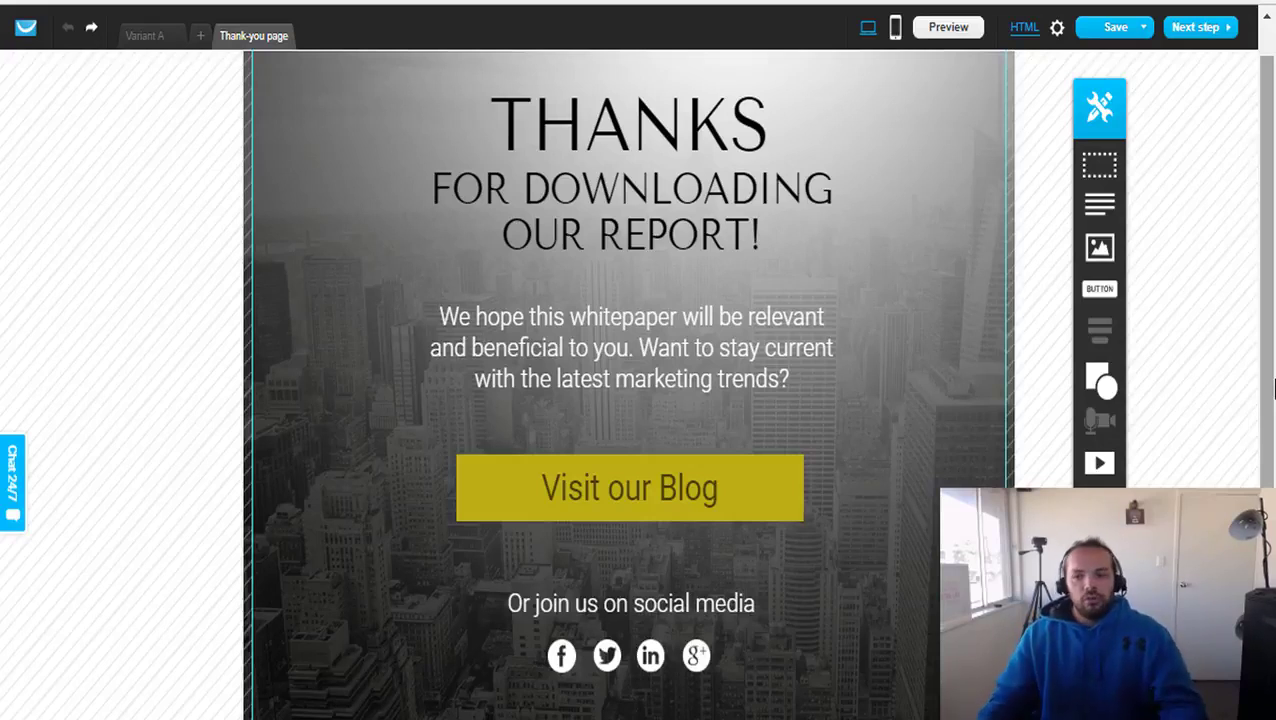
{"action": "scroll", "coordinate": [880, 180], "scroll_direction": "up", "scroll_amount": 1}
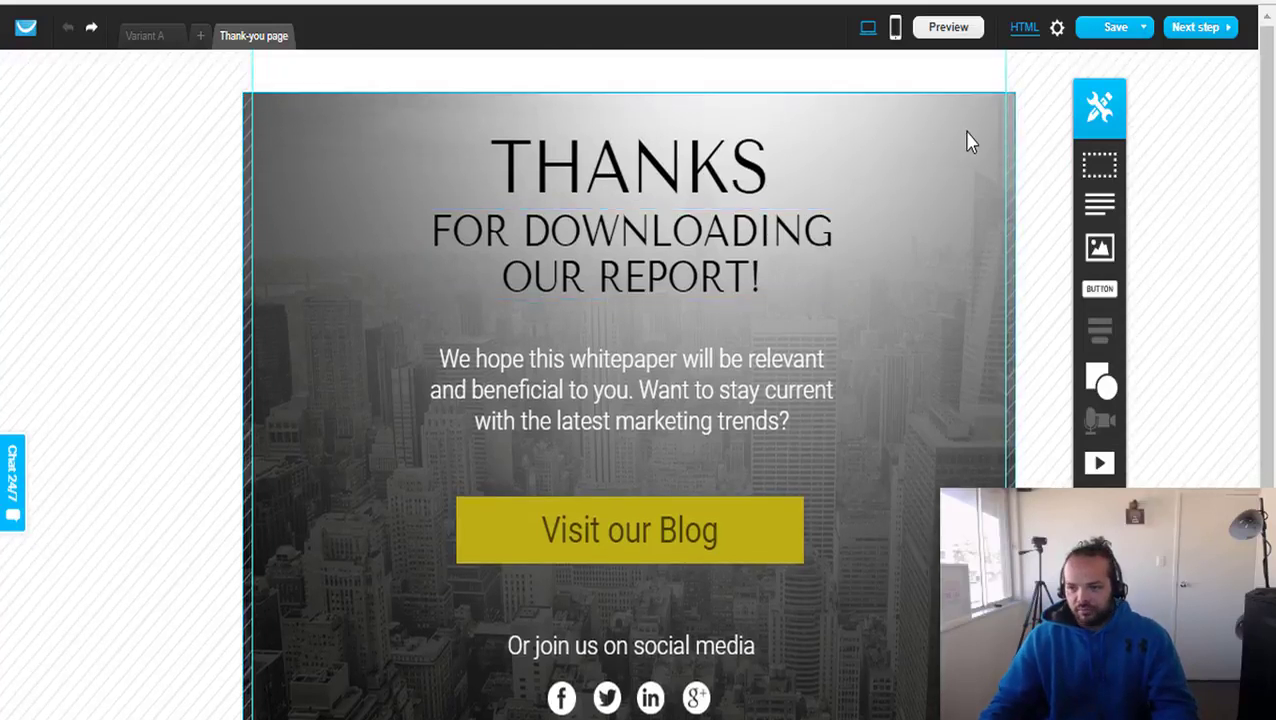
{"action": "scroll", "coordinate": [1020, 110], "scroll_direction": "down", "scroll_amount": 3}
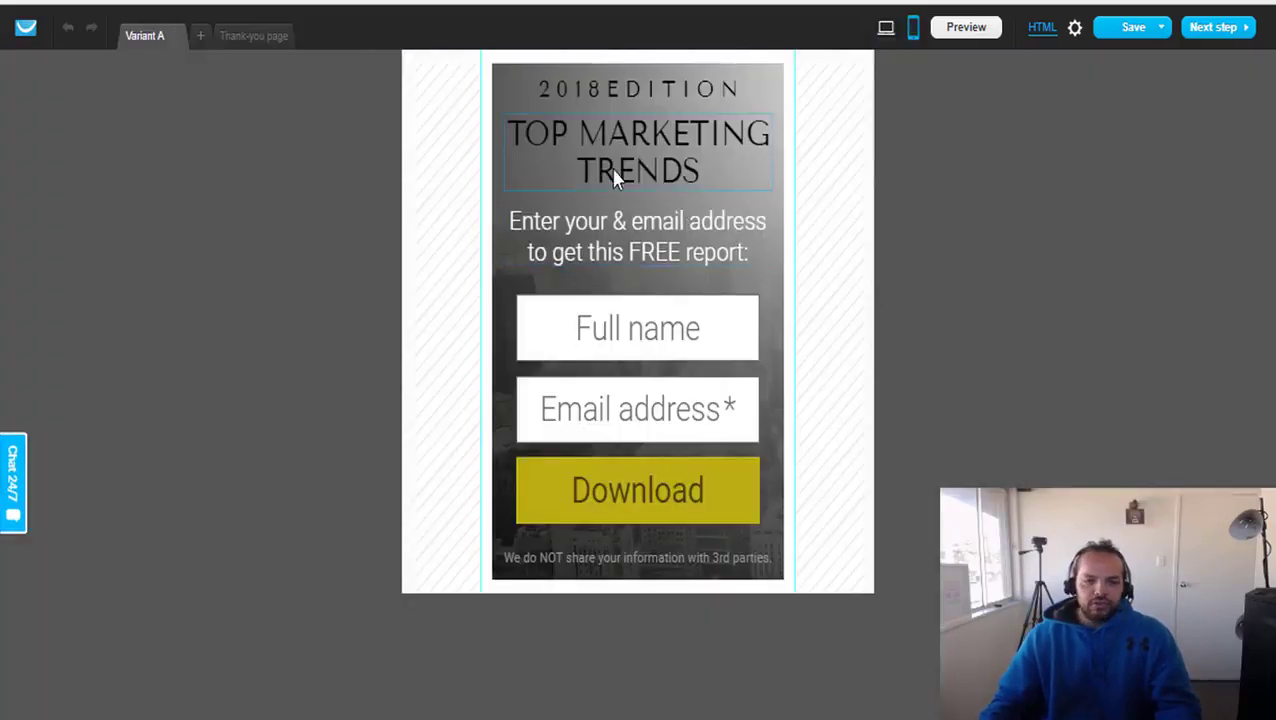
Step: Inspect the 2018 EDITION line, heading, intro and Full name field on mobile, then view the Thank-you page
{"action": "left_click", "coordinate": [612, 96]}
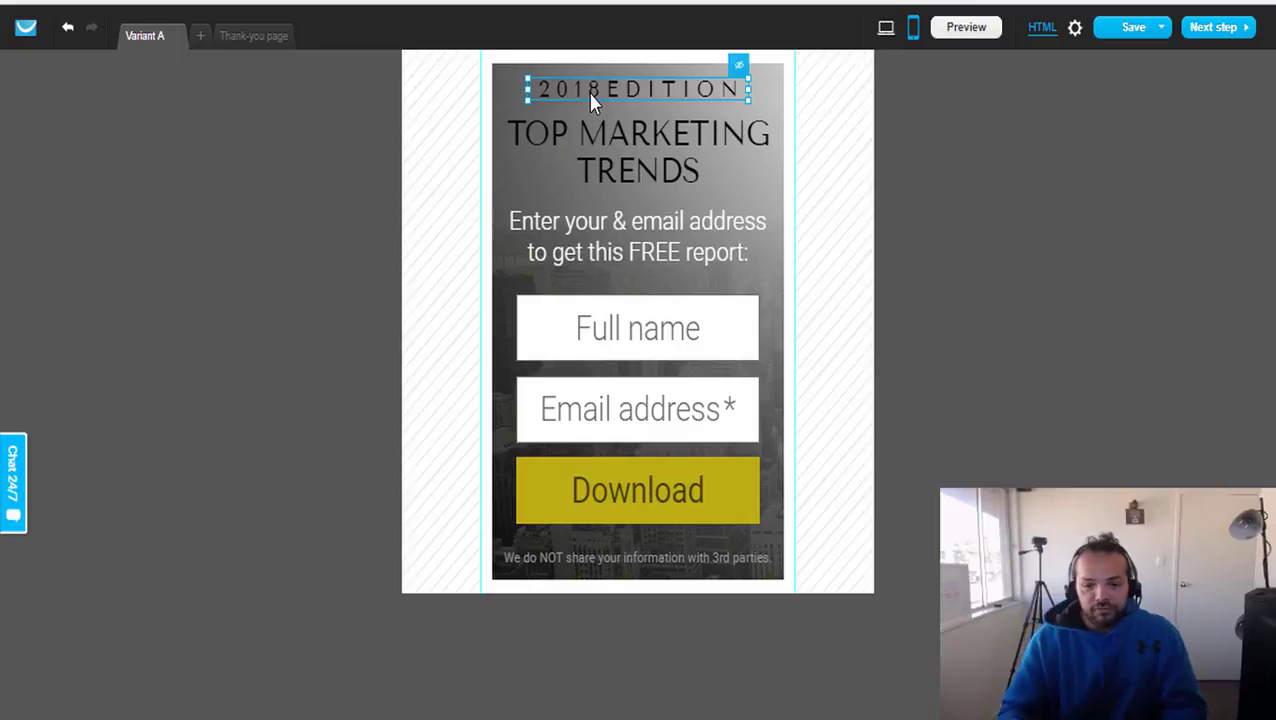
{"action": "left_click", "coordinate": [636, 156]}
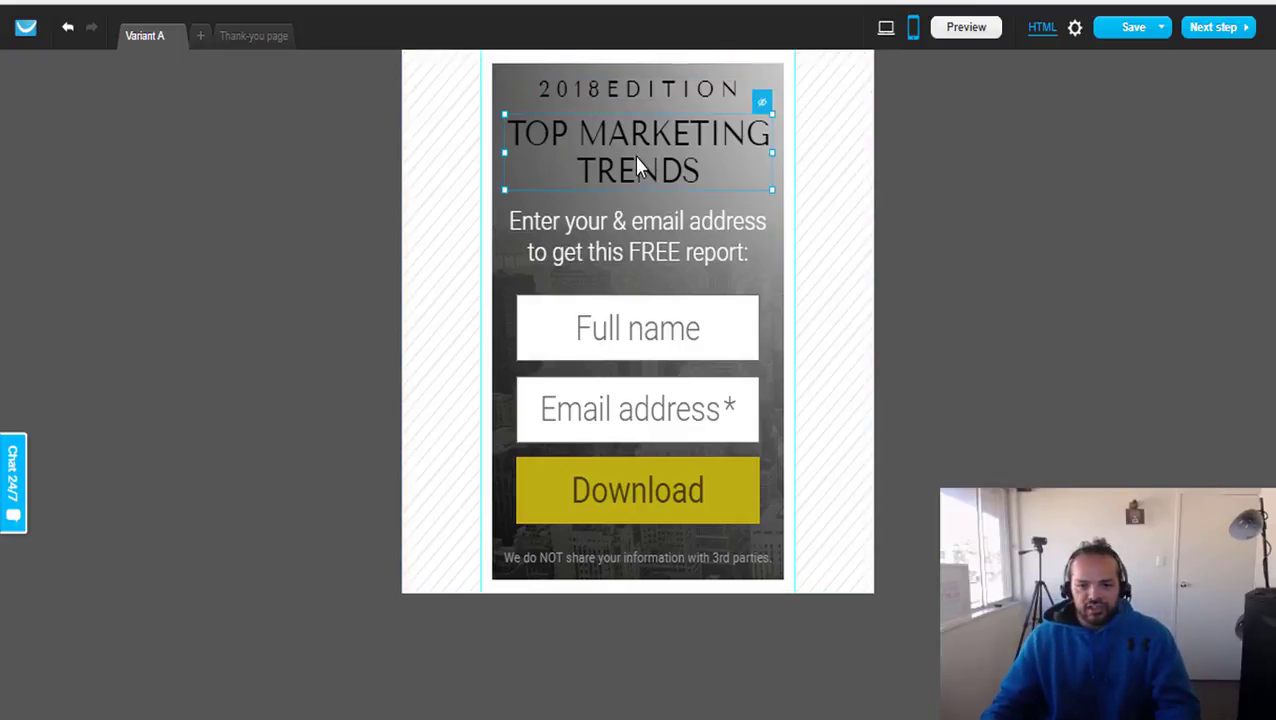
{"action": "left_click", "coordinate": [640, 227]}
{"action": "left_click", "coordinate": [616, 96]}
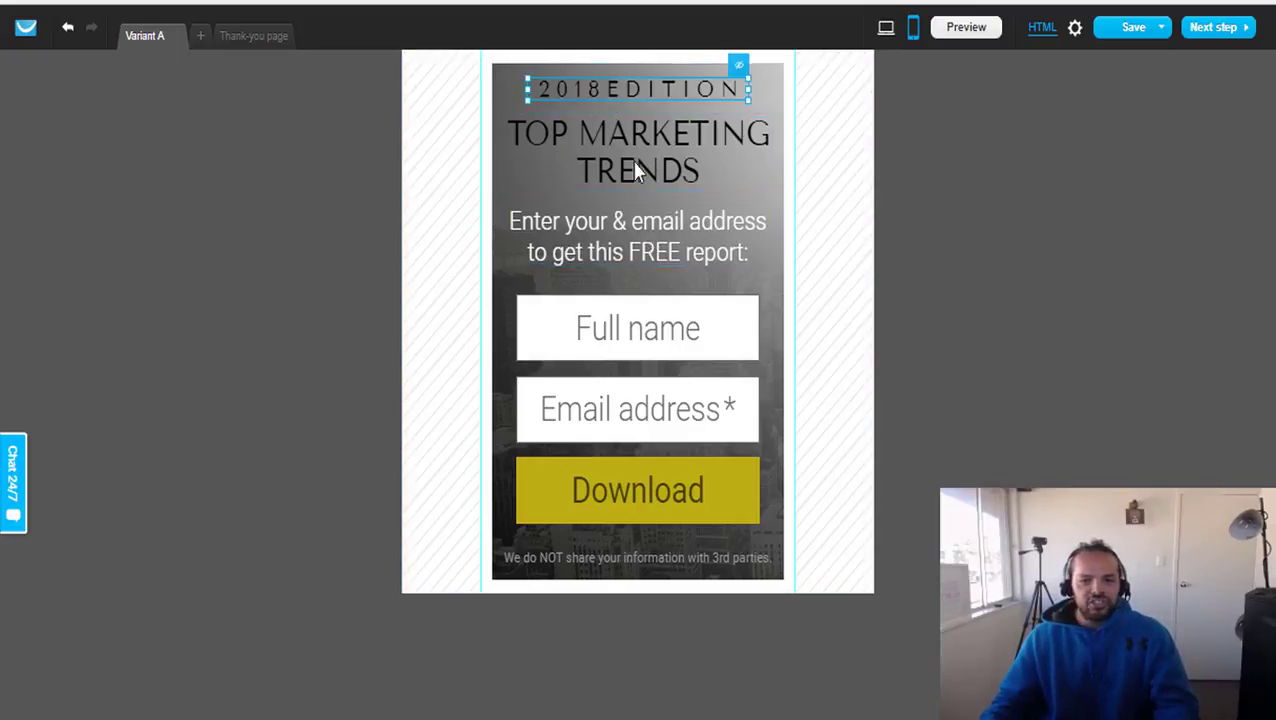
{"action": "left_click_drag", "start_coordinate": [632, 165], "coordinate": [644, 178]}
{"action": "left_click", "coordinate": [649, 228]}
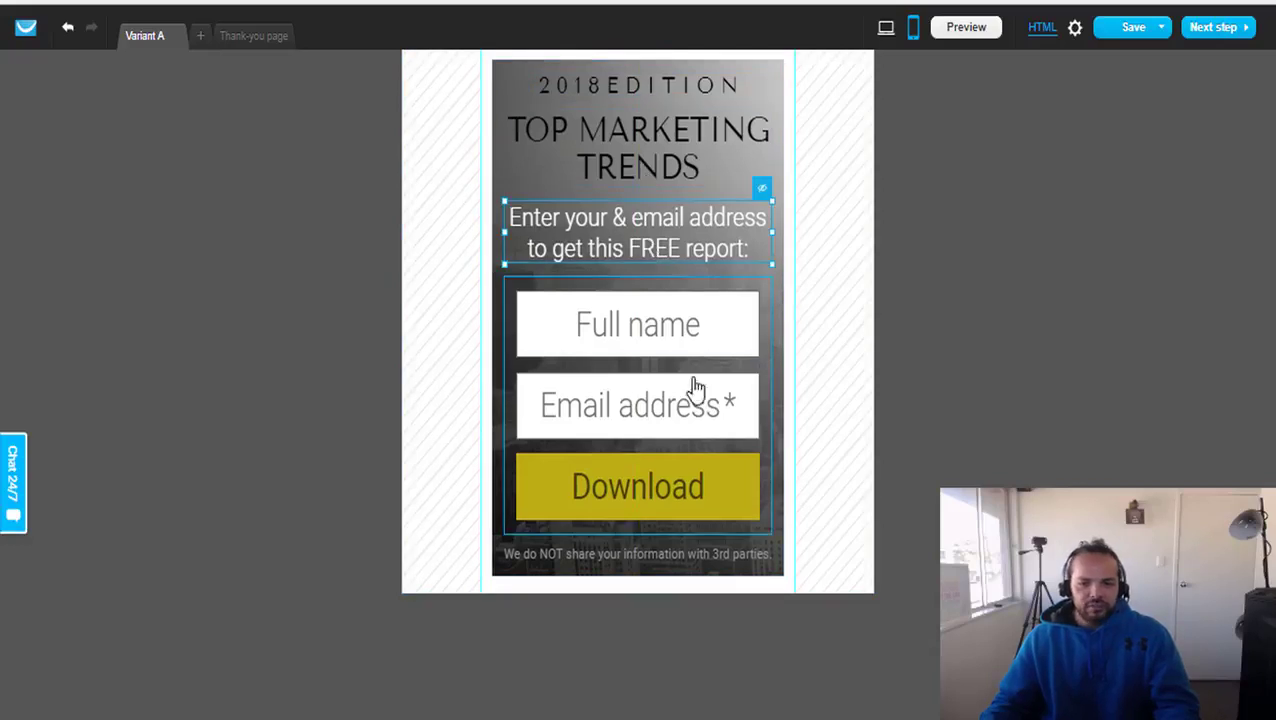
{"action": "left_click", "coordinate": [617, 340]}
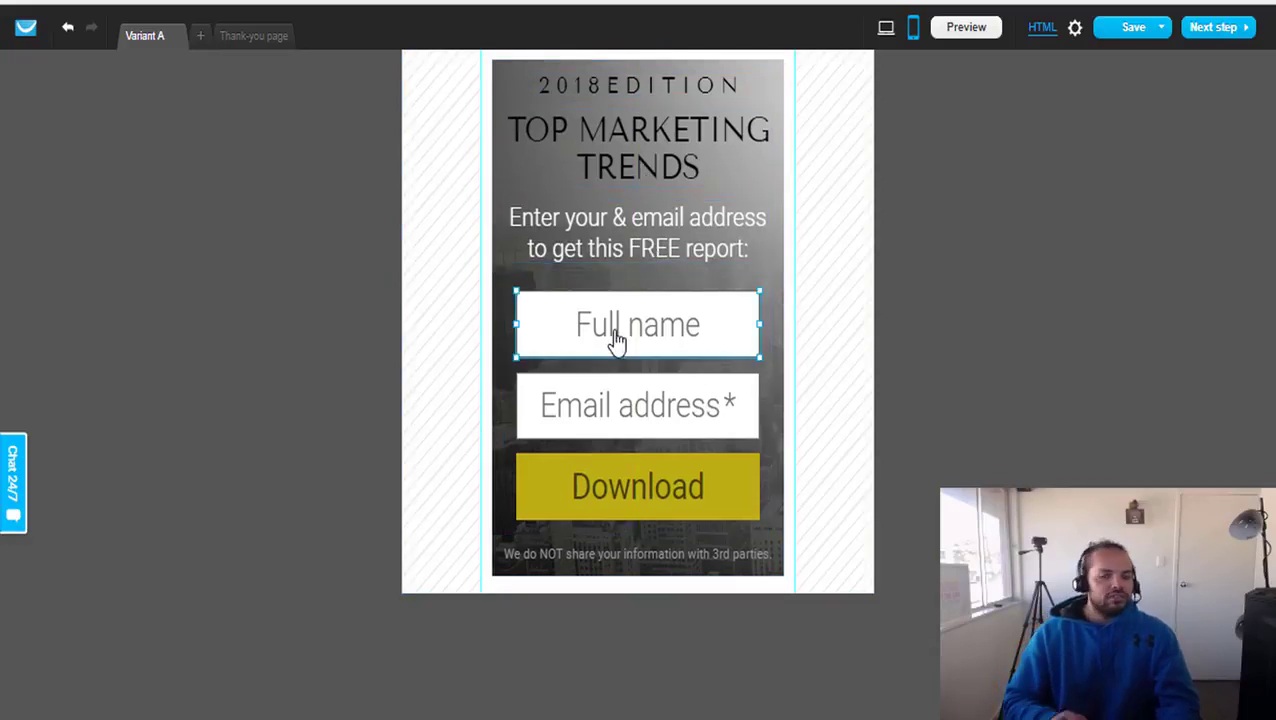
{"action": "left_click", "coordinate": [253, 35]}
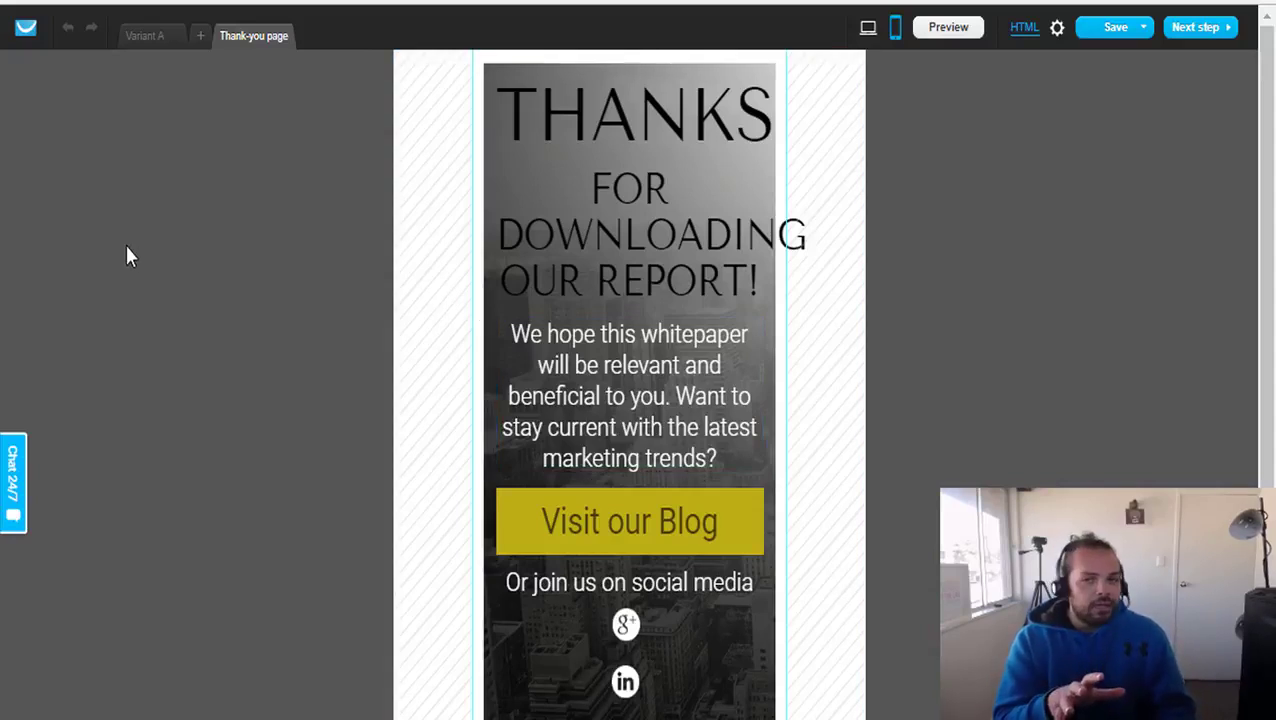
Step: Decline HTML code editing and leave the landing page editor for the add-contacts page
{"action": "left_click", "coordinate": [1022, 29]}
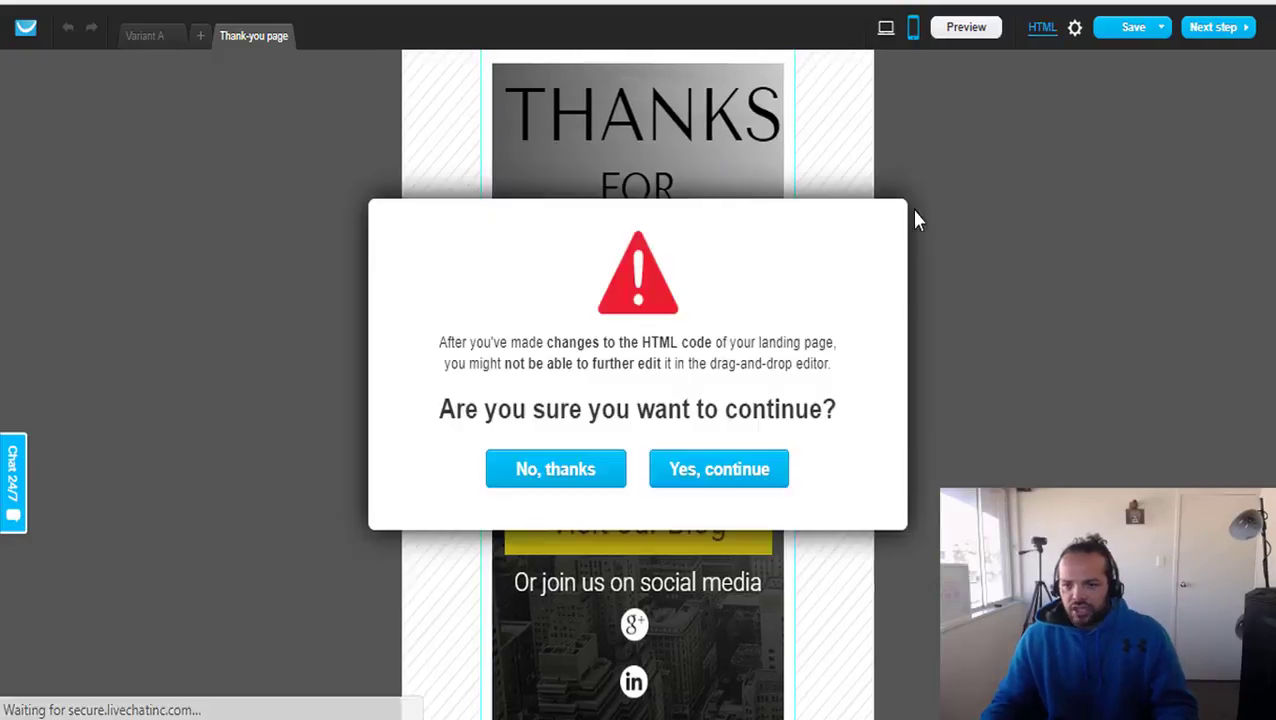
{"action": "left_click", "coordinate": [600, 468]}
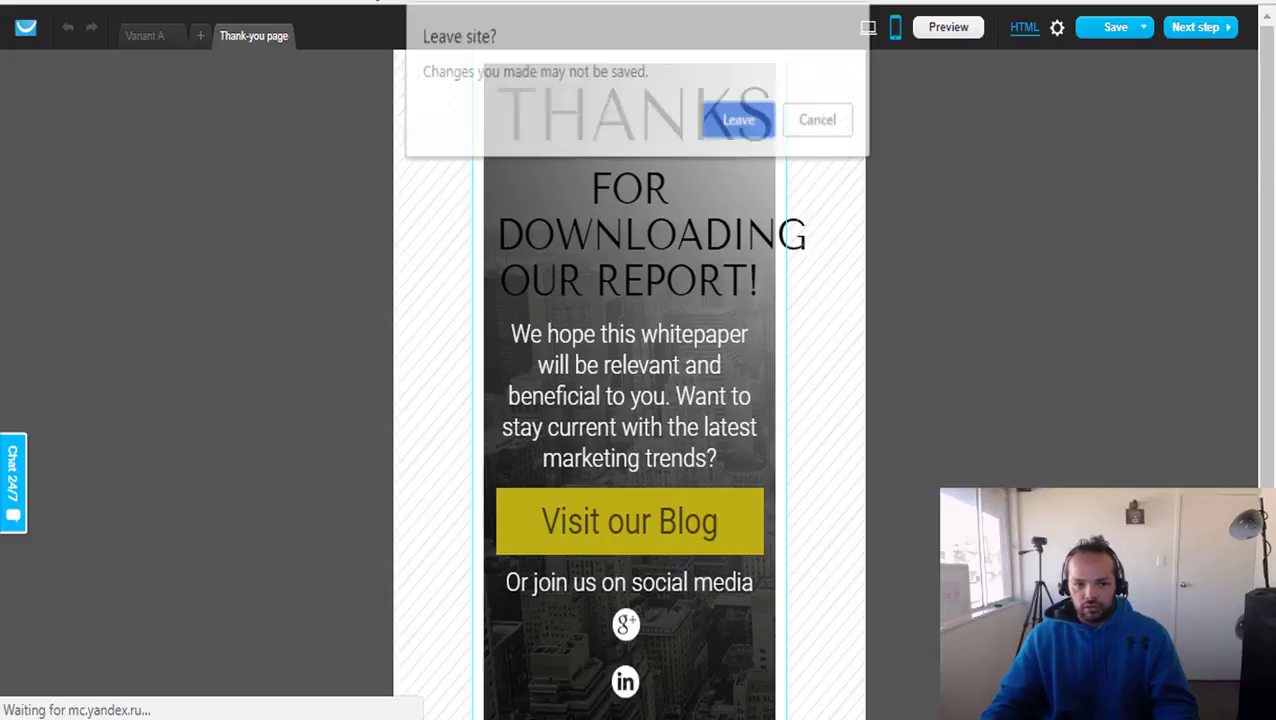
{"action": "left_click", "coordinate": [766, 127]}
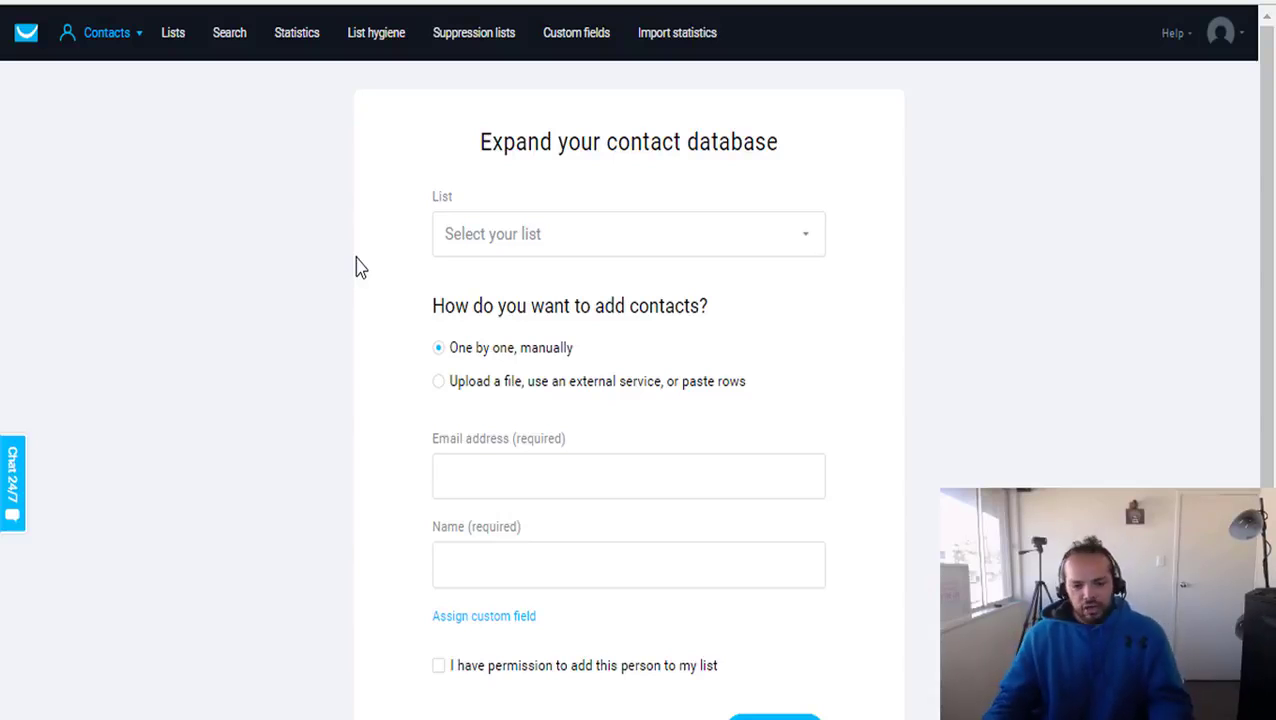
Step: Trigger 'can't be empty' errors on the blank Email and Name fields, then open the Evernote clipper
{"action": "scroll", "coordinate": [285, 302], "scroll_direction": "down", "scroll_amount": 2}
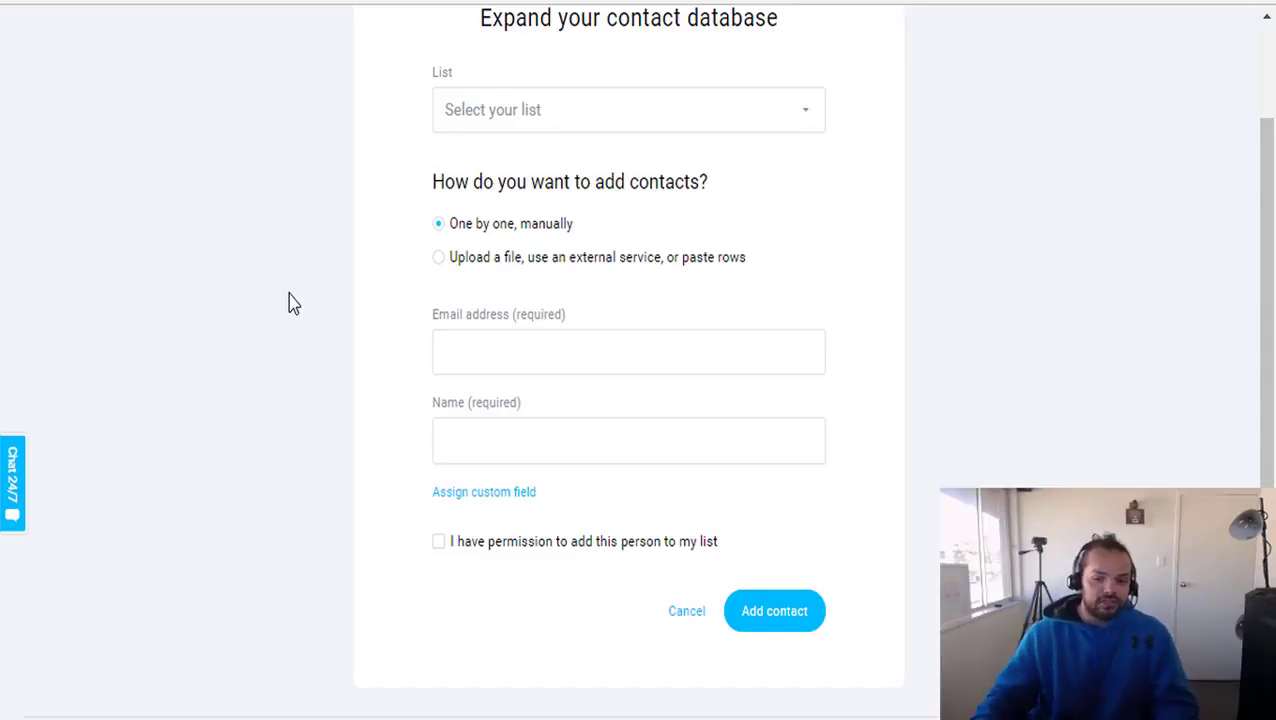
{"action": "scroll", "coordinate": [537, 298], "scroll_direction": "up", "scroll_amount": 2}
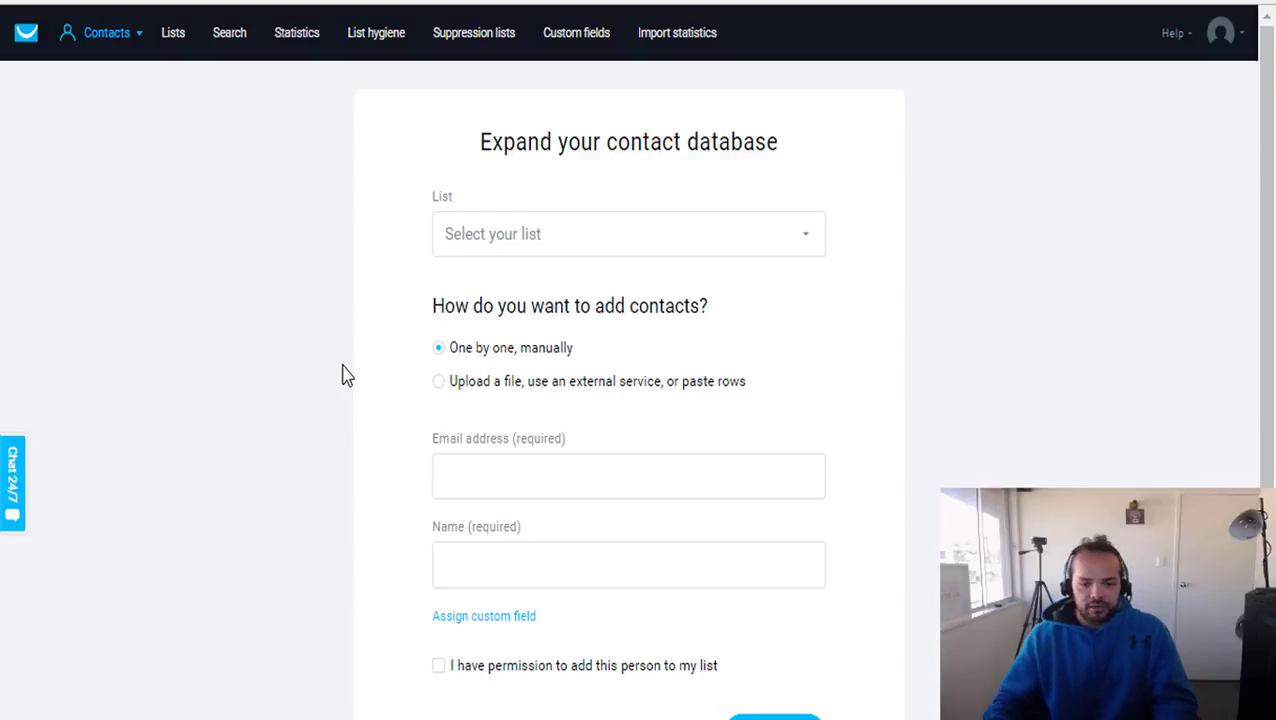
{"action": "left_click", "coordinate": [593, 475]}
{"action": "left_click", "coordinate": [587, 550]}
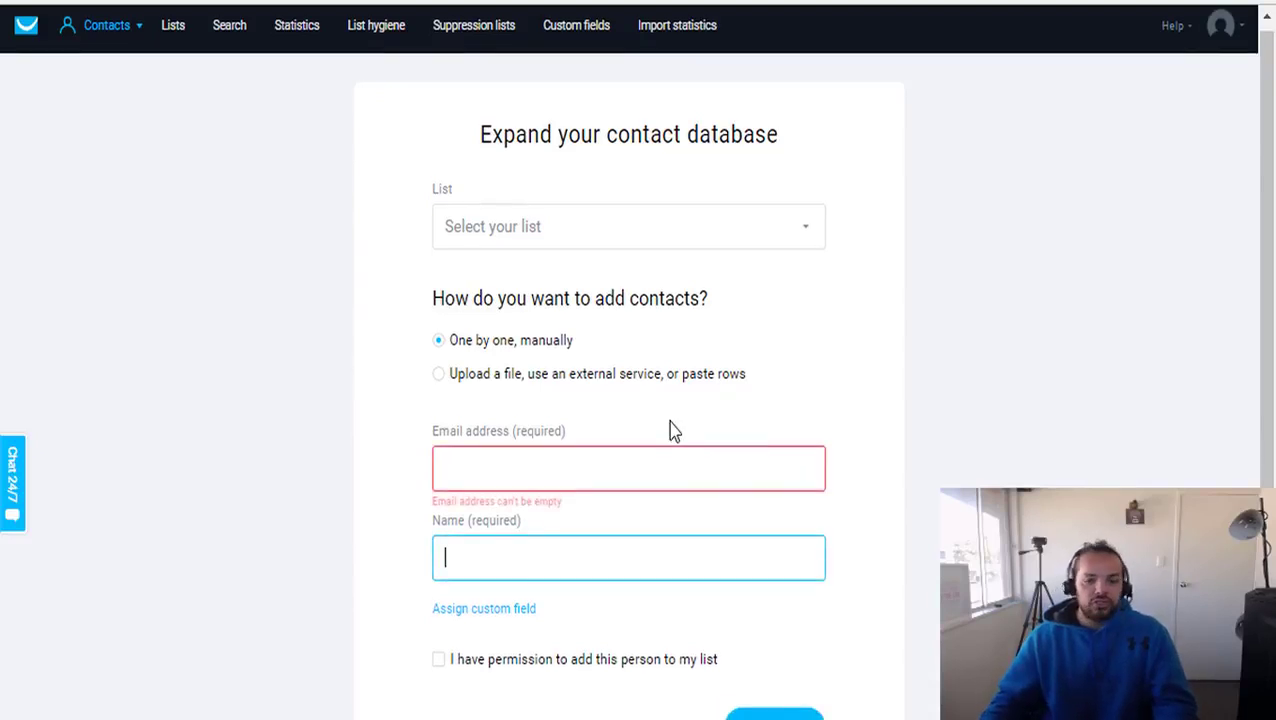
{"action": "scroll", "coordinate": [672, 430], "scroll_direction": "down", "scroll_amount": 1}
{"action": "left_click", "coordinate": [150, 326]}
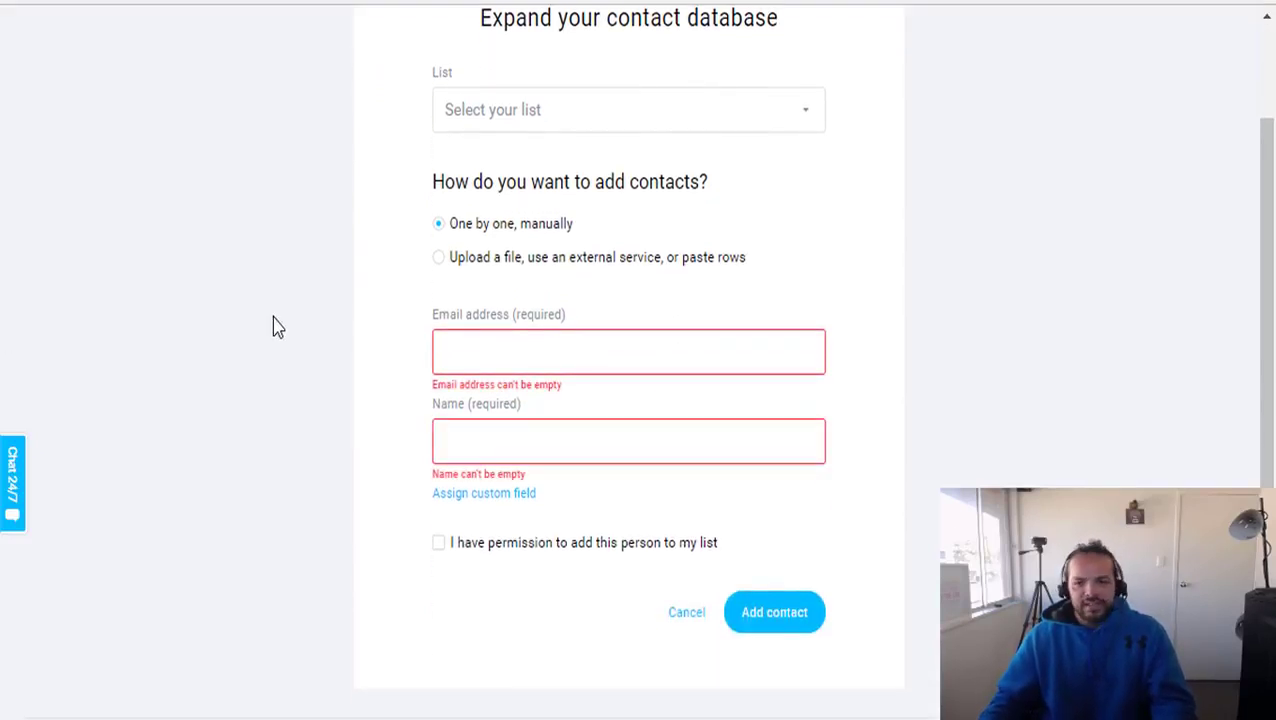
{"action": "scroll", "coordinate": [275, 326], "scroll_direction": "up", "scroll_amount": 1}
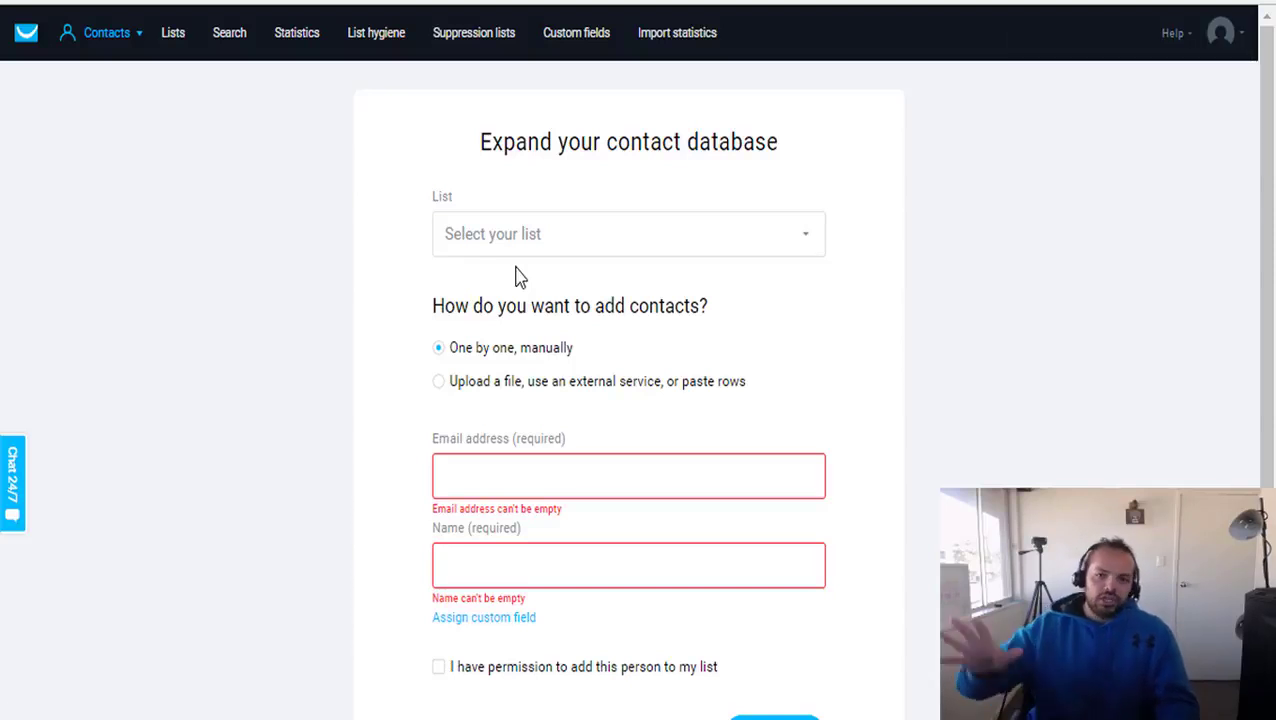
{"action": "key", "text": "alt+shift+v"}
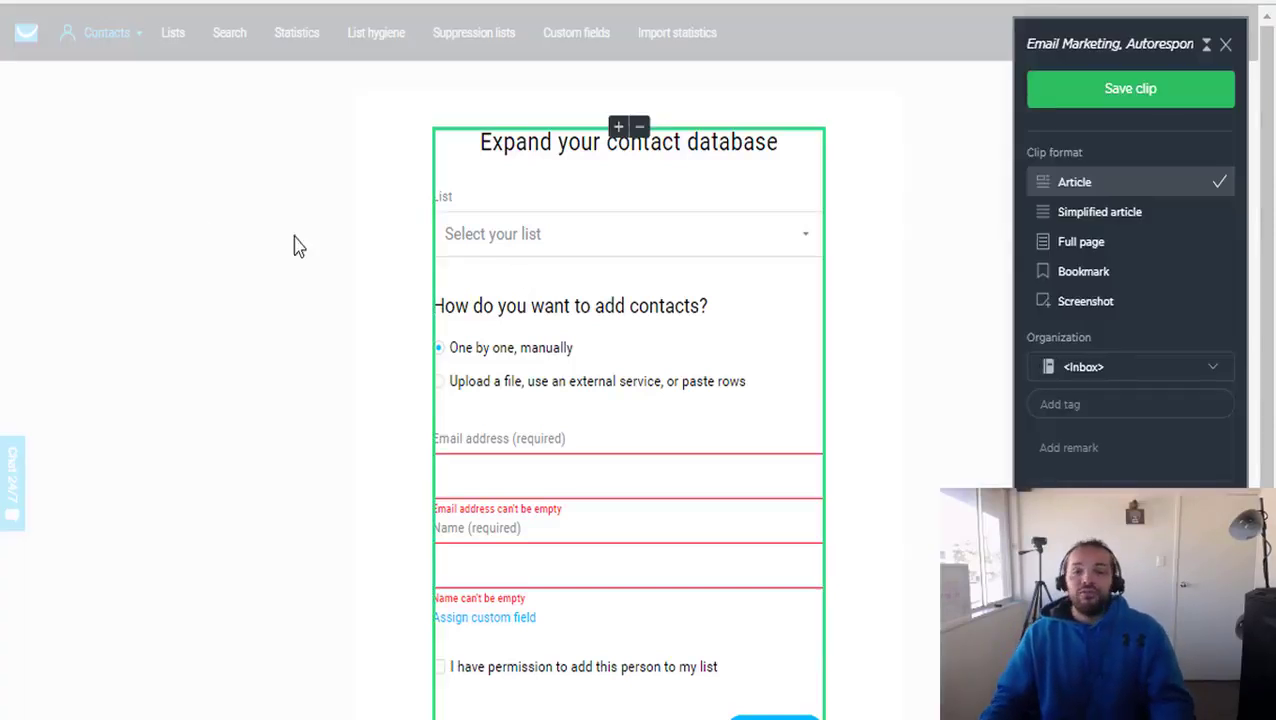
Step: Close the Evernote web clipper panel
{"action": "left_click", "coordinate": [1225, 44]}
{"action": "mouse_move", "coordinate": [1220, 36]}
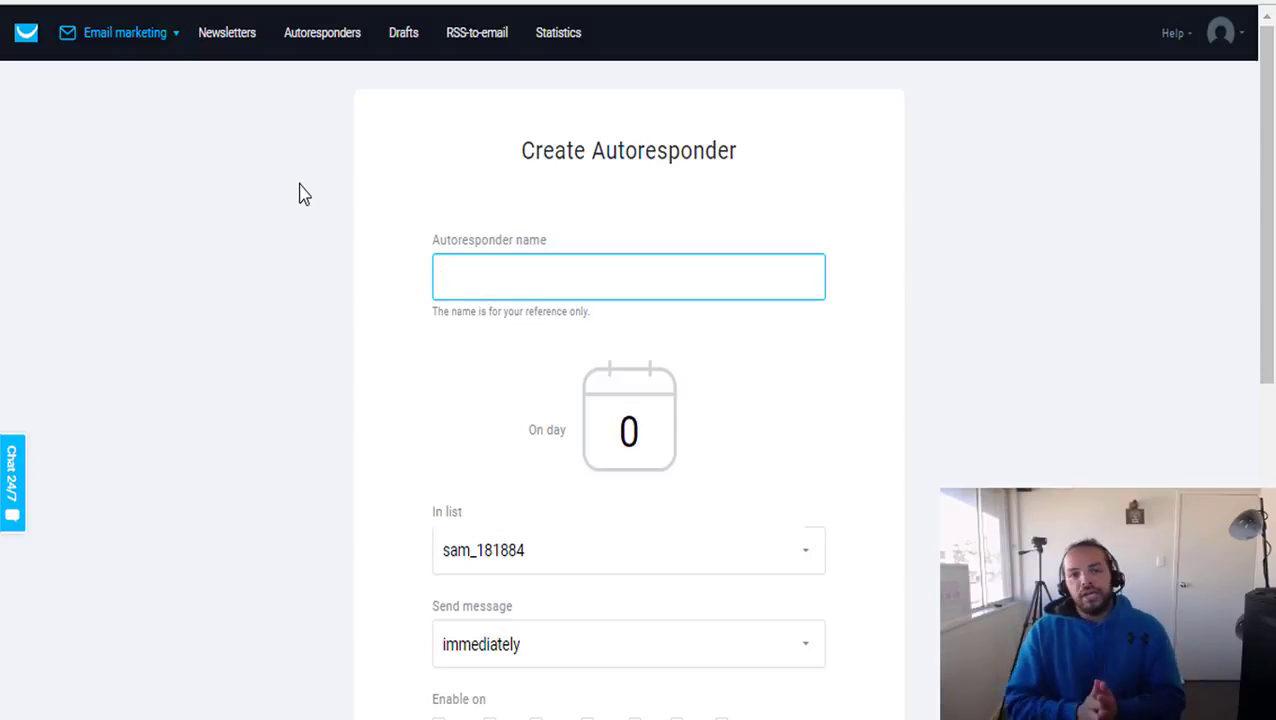
Step: Keep the default contact list and name the autoresponder 'test'
{"action": "scroll", "coordinate": [248, 414], "scroll_direction": "down", "scroll_amount": 1}
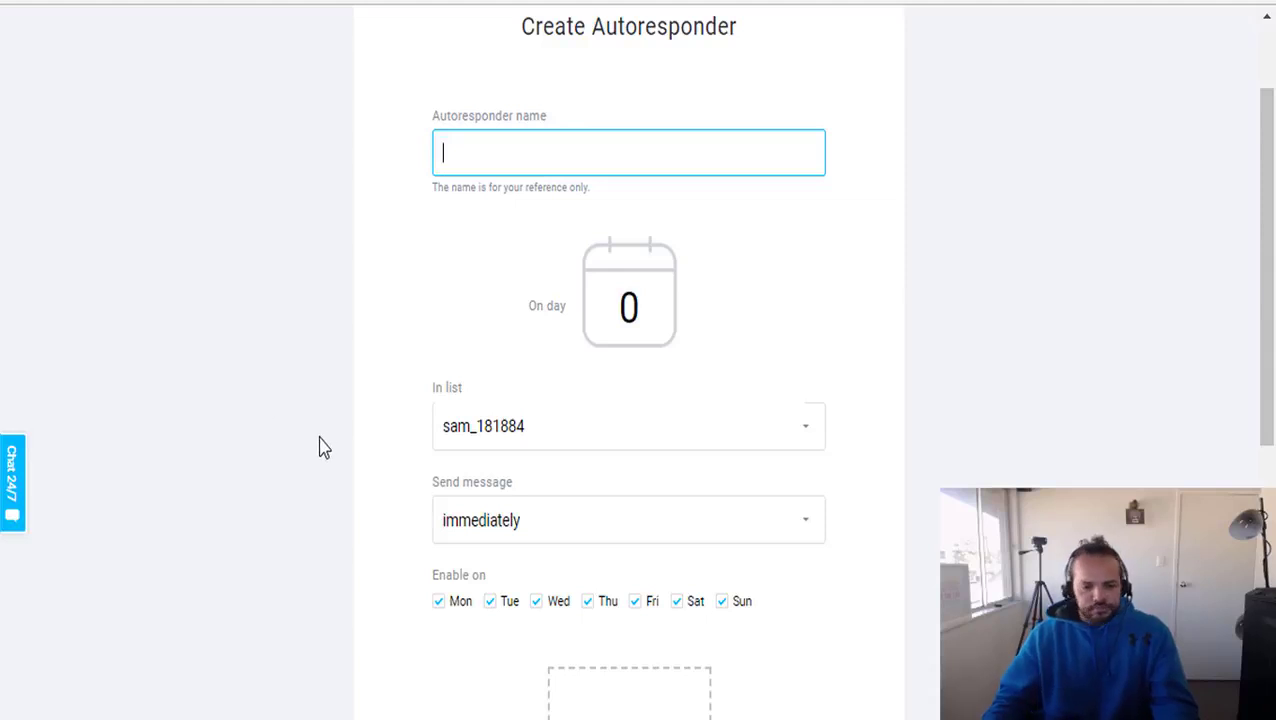
{"action": "left_click", "coordinate": [655, 440]}
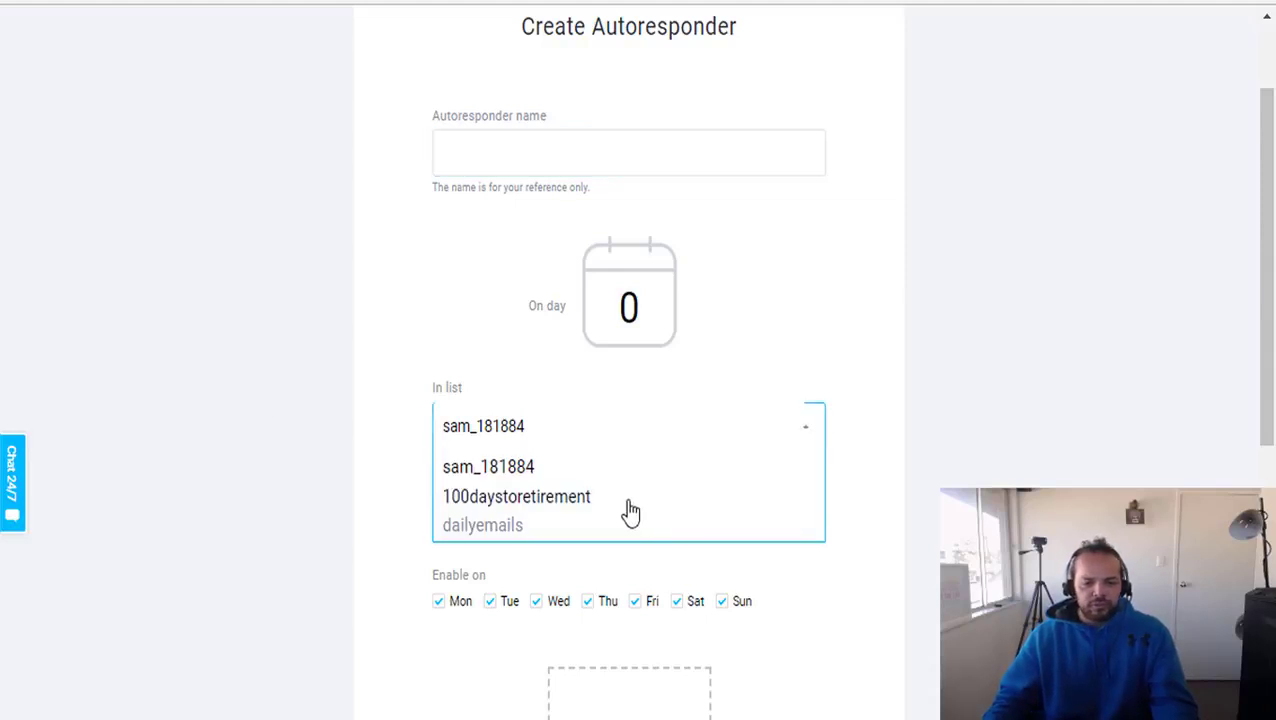
{"action": "left_click", "coordinate": [171, 373]}
{"action": "scroll", "coordinate": [293, 319], "scroll_direction": "up", "scroll_amount": 2}
{"action": "left_click", "coordinate": [473, 292]}
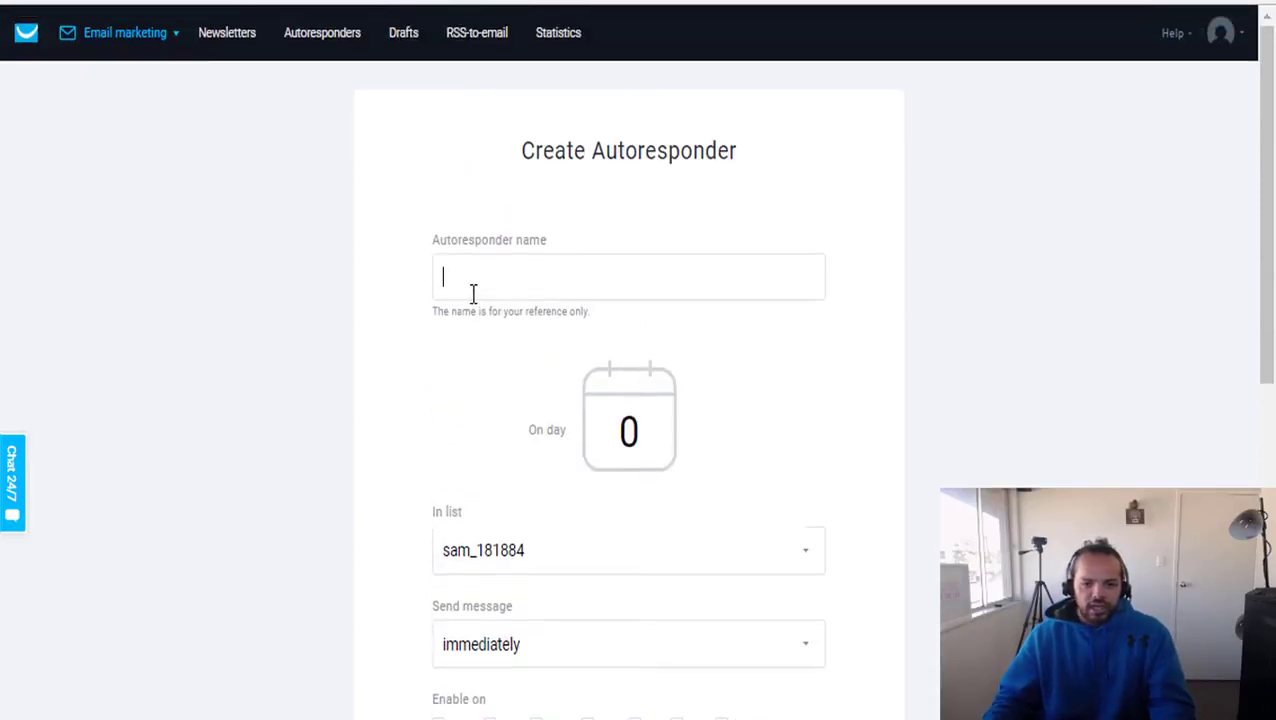
{"action": "type", "text": "test"}
{"action": "left_click", "coordinate": [810, 440]}
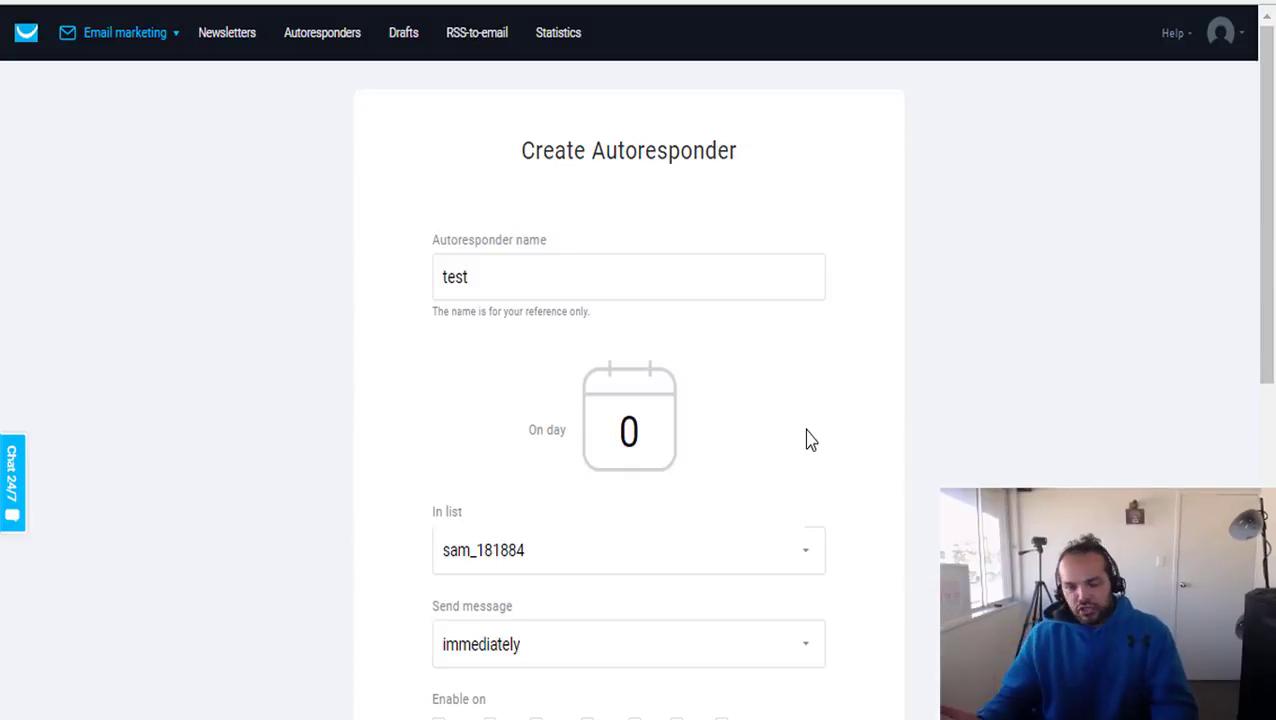
{"action": "scroll", "coordinate": [800, 428], "scroll_direction": "down", "scroll_amount": 4}
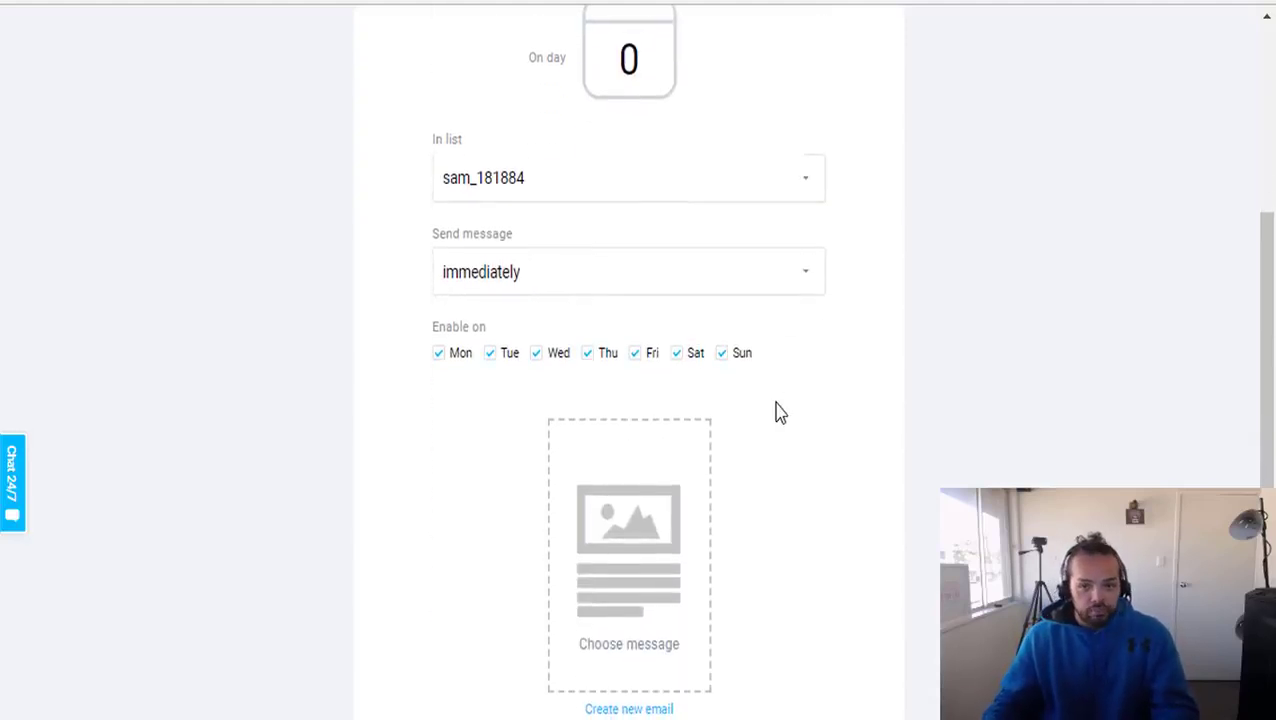
Step: Try a 0-hour send delay, then set the message back to send immediately
{"action": "left_click", "coordinate": [648, 282]}
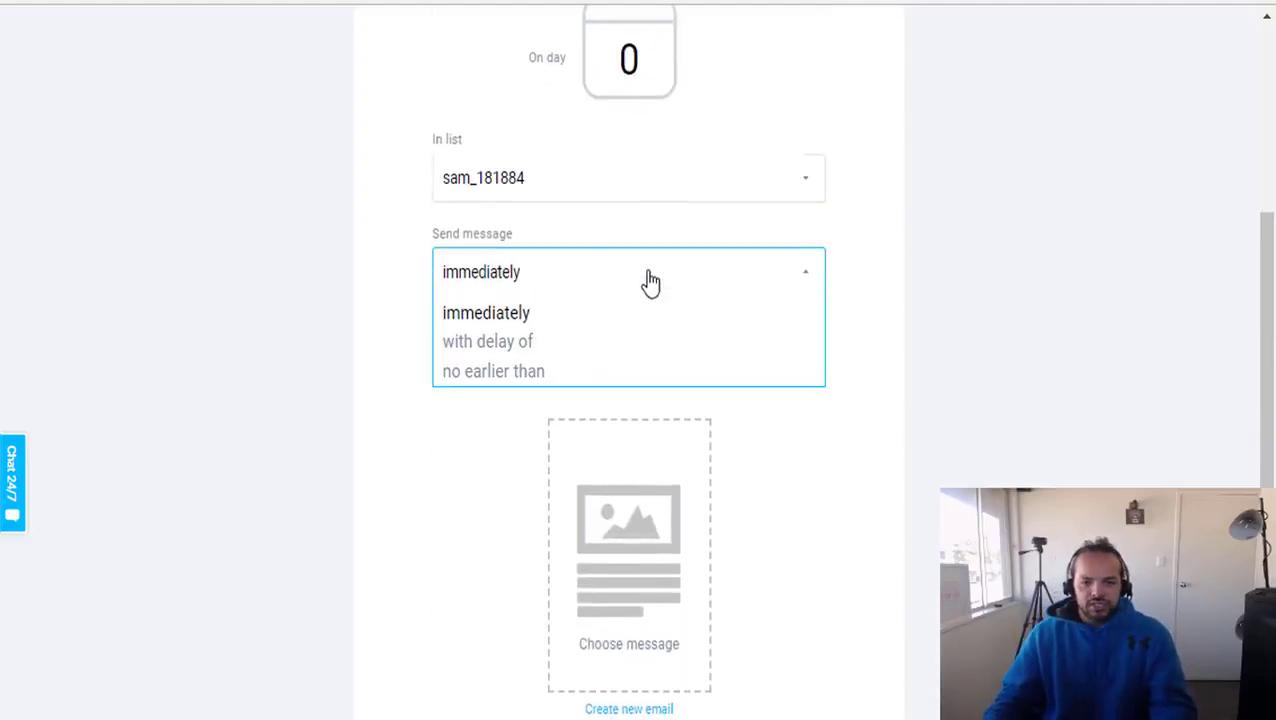
{"action": "left_click", "coordinate": [500, 342]}
{"action": "left_click", "coordinate": [544, 366]}
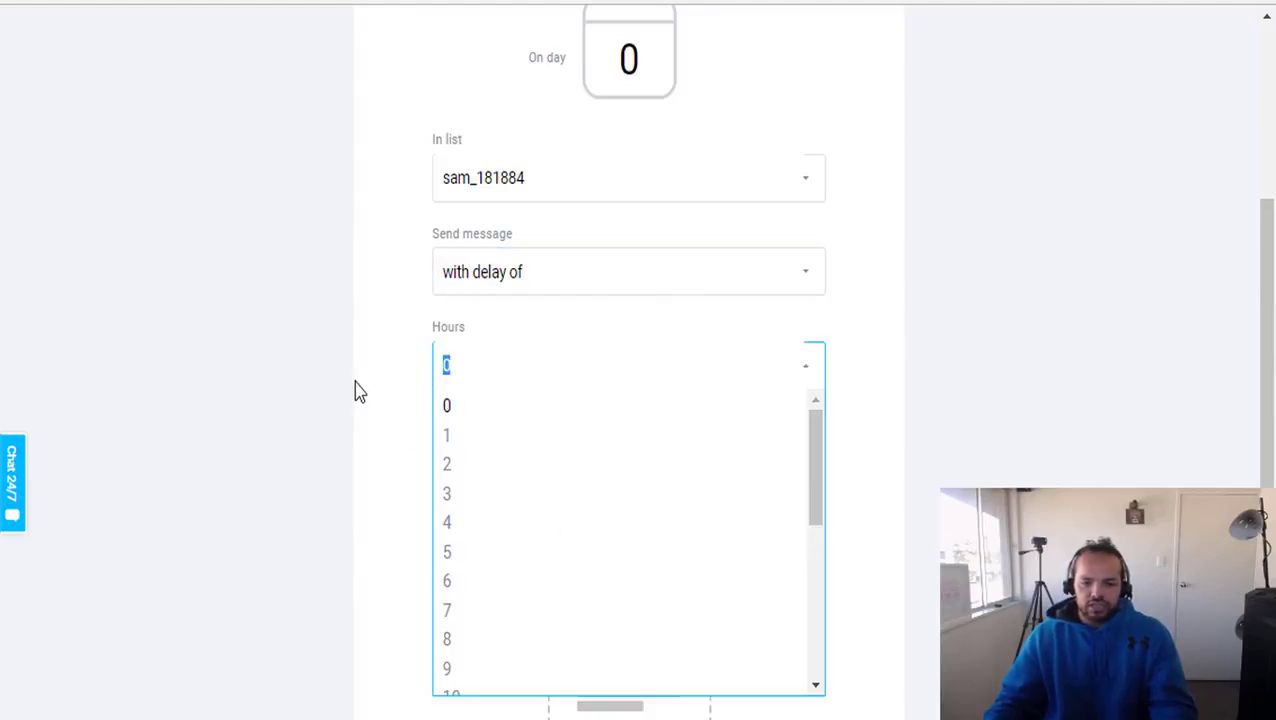
{"action": "left_click", "coordinate": [447, 370]}
{"action": "left_click", "coordinate": [507, 293]}
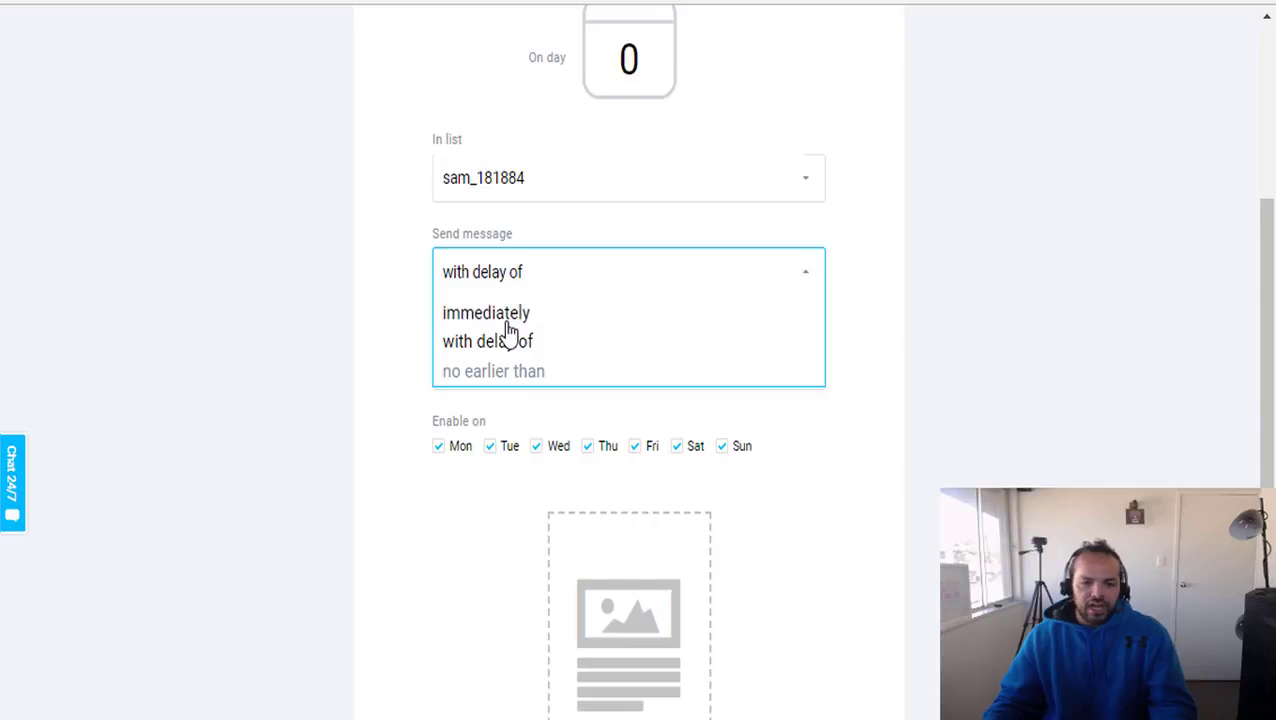
{"action": "left_click", "coordinate": [507, 320]}
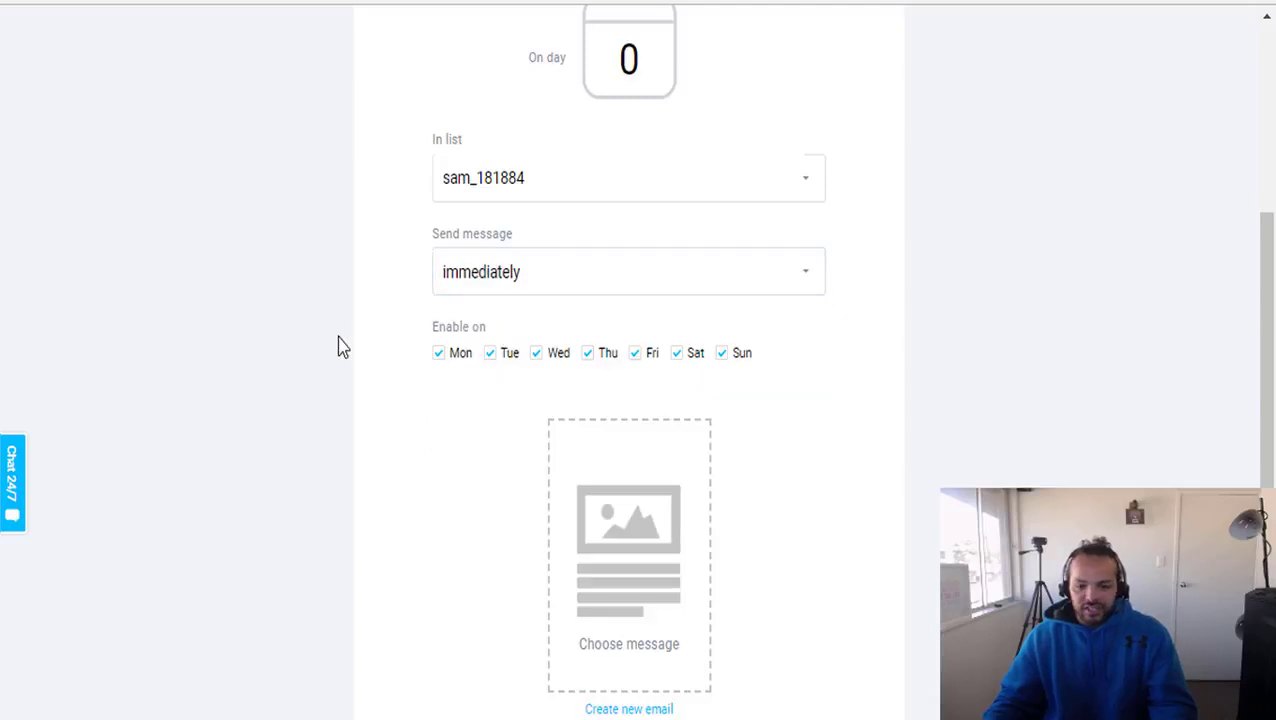
Step: Uncheck Friday, Saturday and Sunday so the autoresponder runs Monday to Thursday only
{"action": "left_click", "coordinate": [638, 357]}
{"action": "left_click", "coordinate": [677, 356]}
{"action": "left_click", "coordinate": [721, 356]}
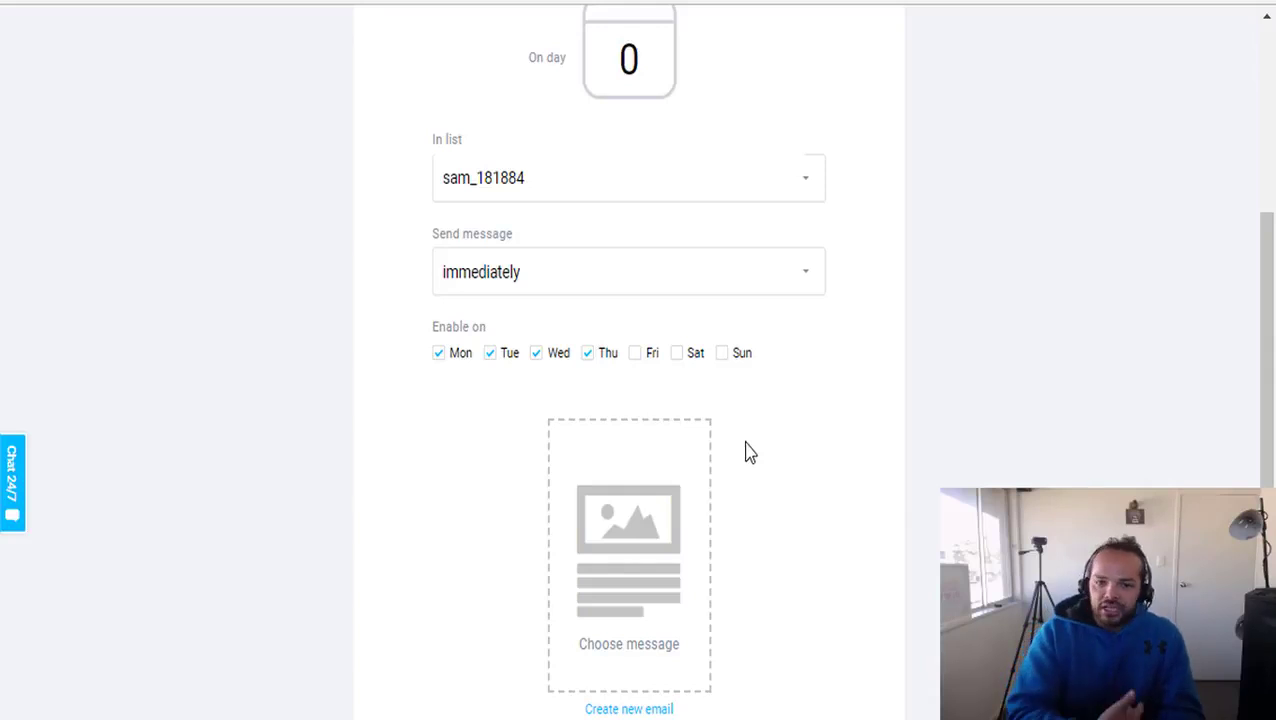
{"action": "scroll", "coordinate": [746, 450], "scroll_direction": "down", "scroll_amount": 3}
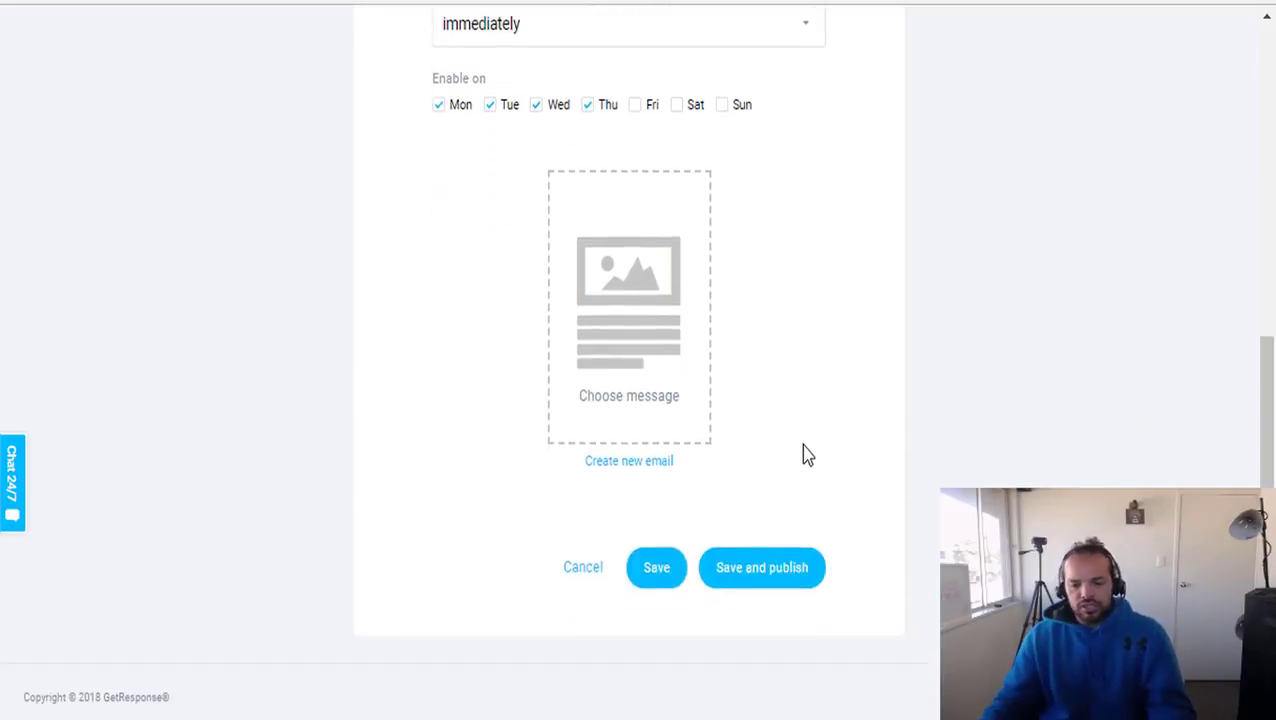
{"action": "left_click", "coordinate": [628, 358]}
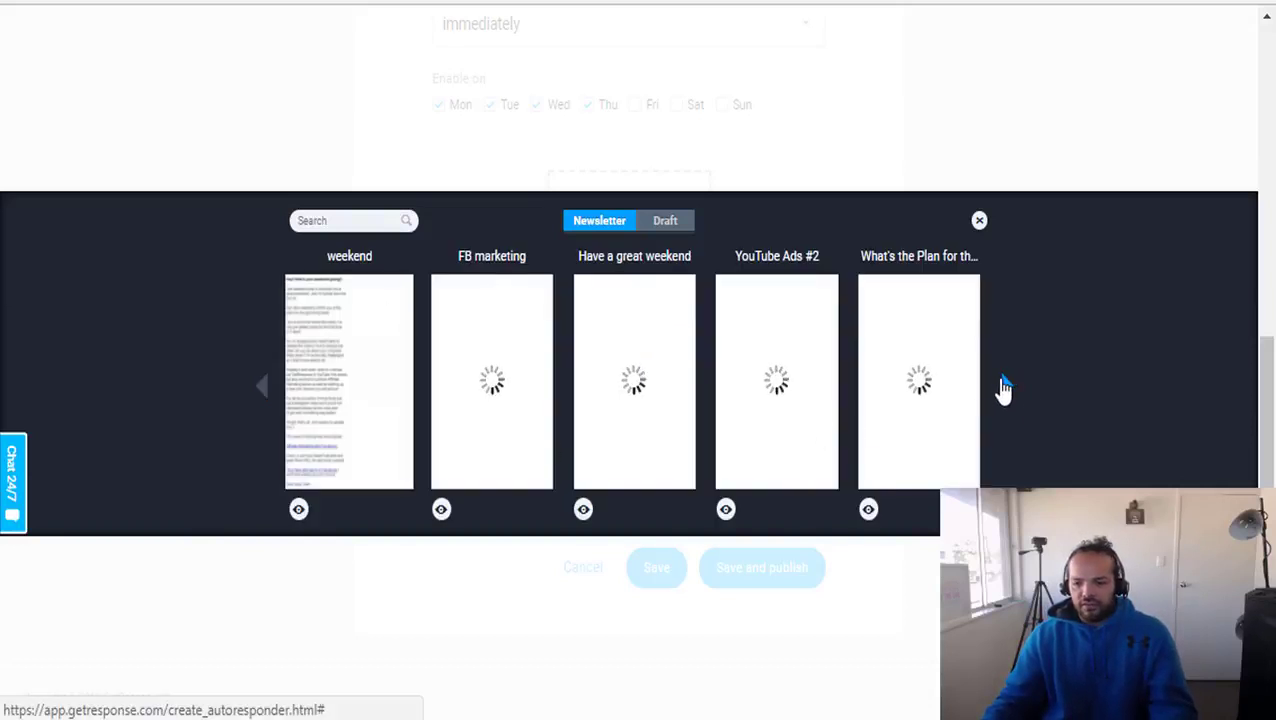
{"action": "left_click", "coordinate": [1005, 387]}
{"action": "left_click", "coordinate": [260, 390]}
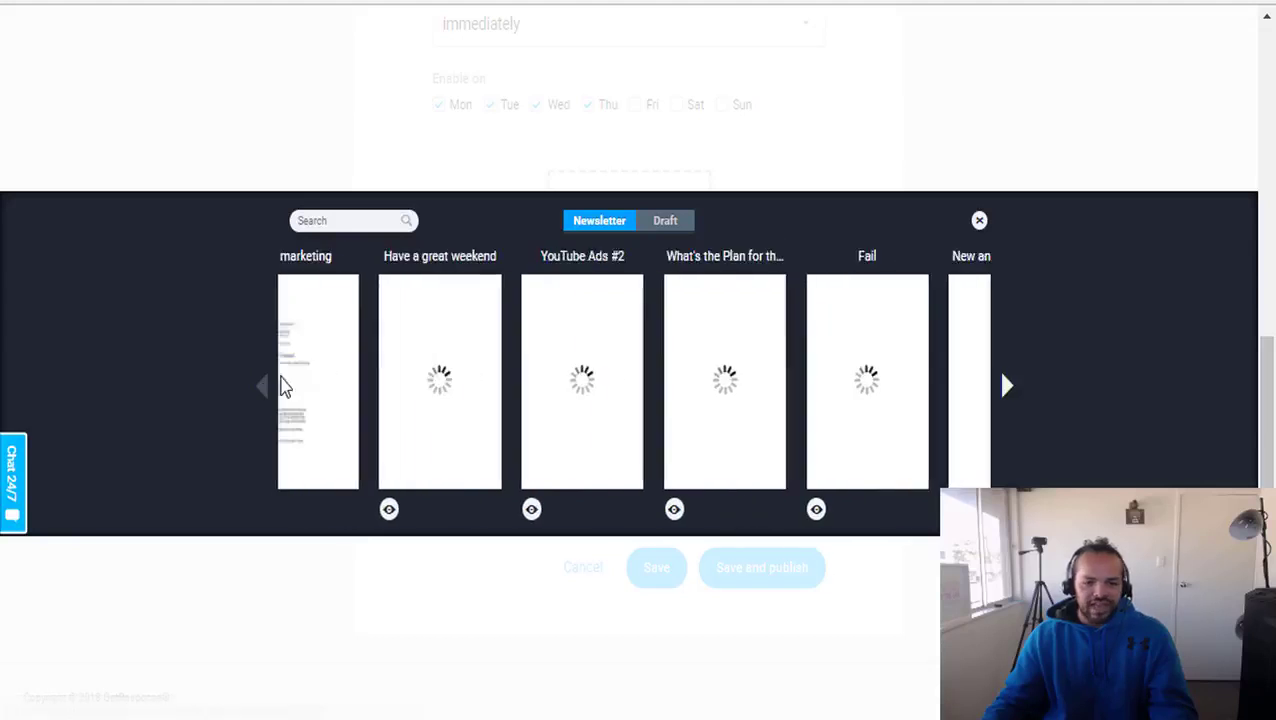
{"action": "left_click", "coordinate": [668, 224]}
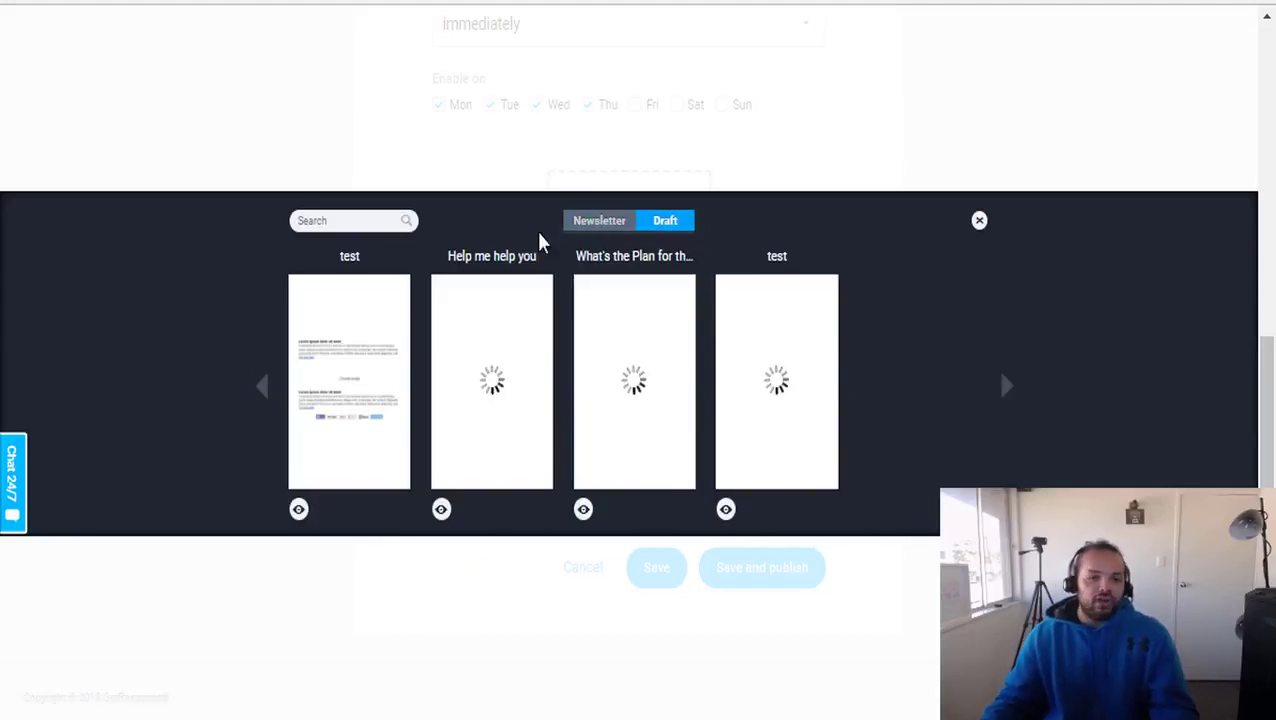
{"action": "left_click", "coordinate": [980, 224]}
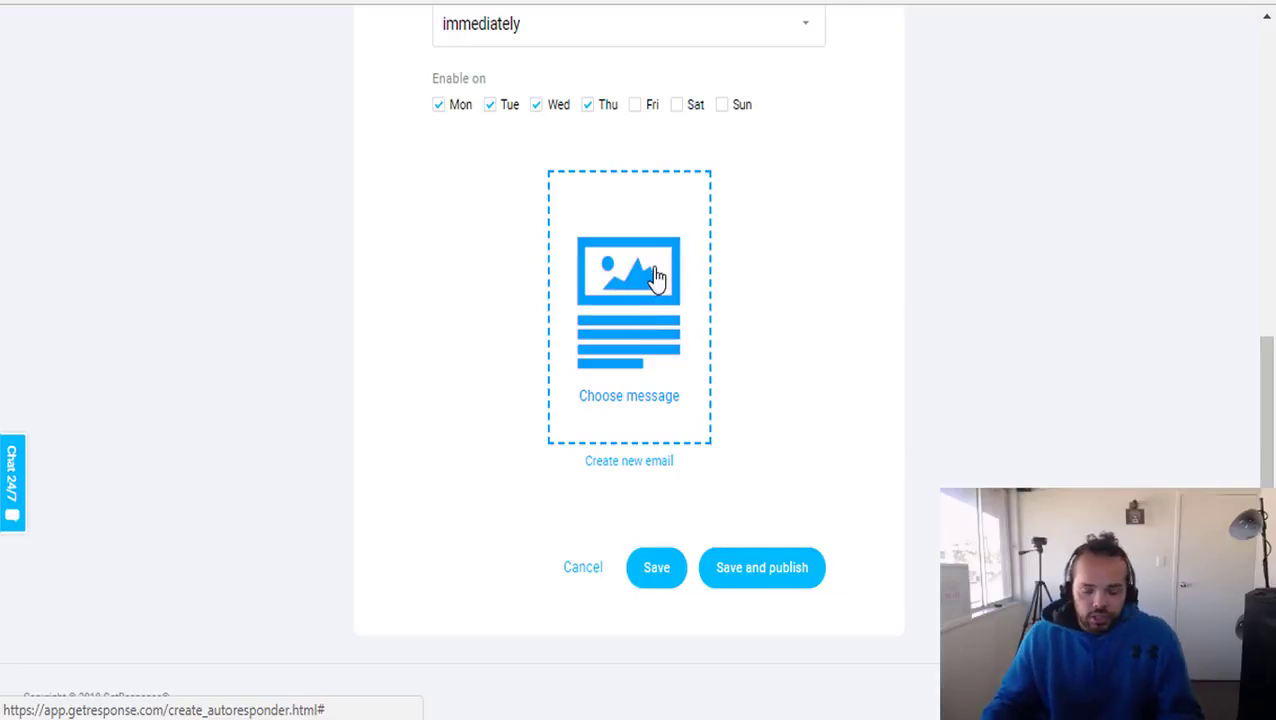
{"action": "left_click", "coordinate": [645, 466]}
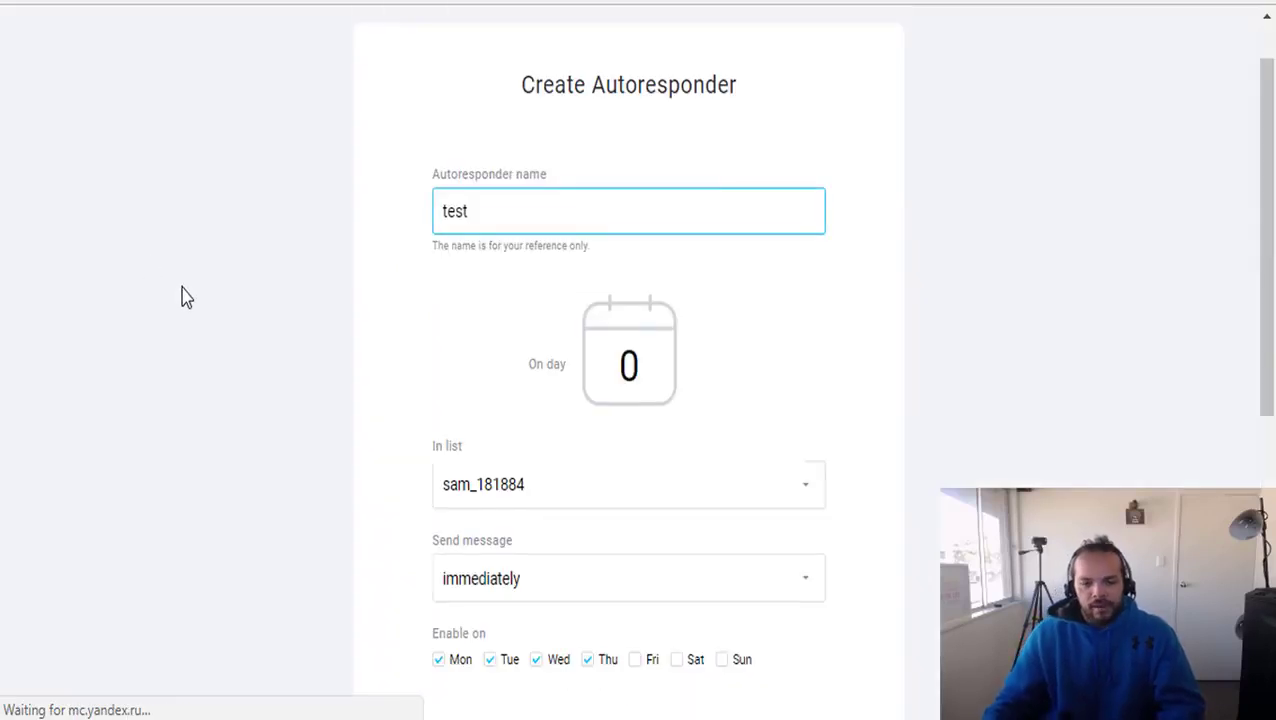
{"action": "scroll", "coordinate": [200, 290], "scroll_direction": "down", "scroll_amount": 5}
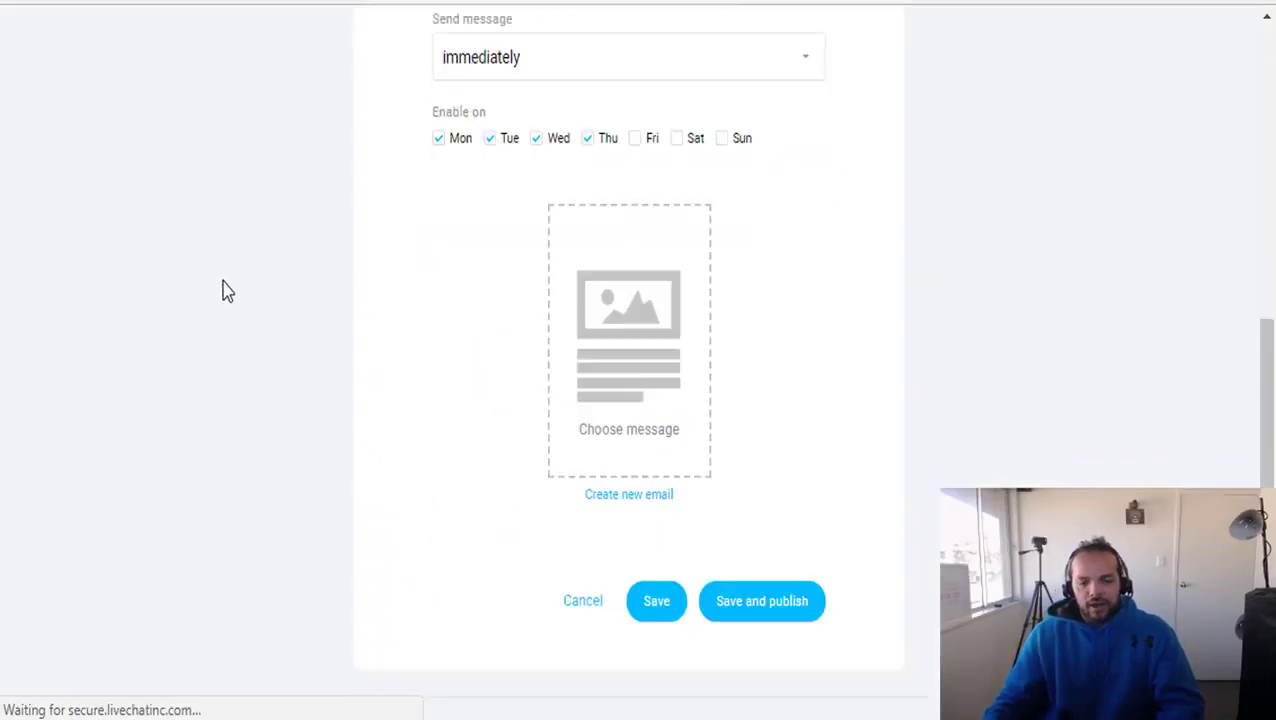